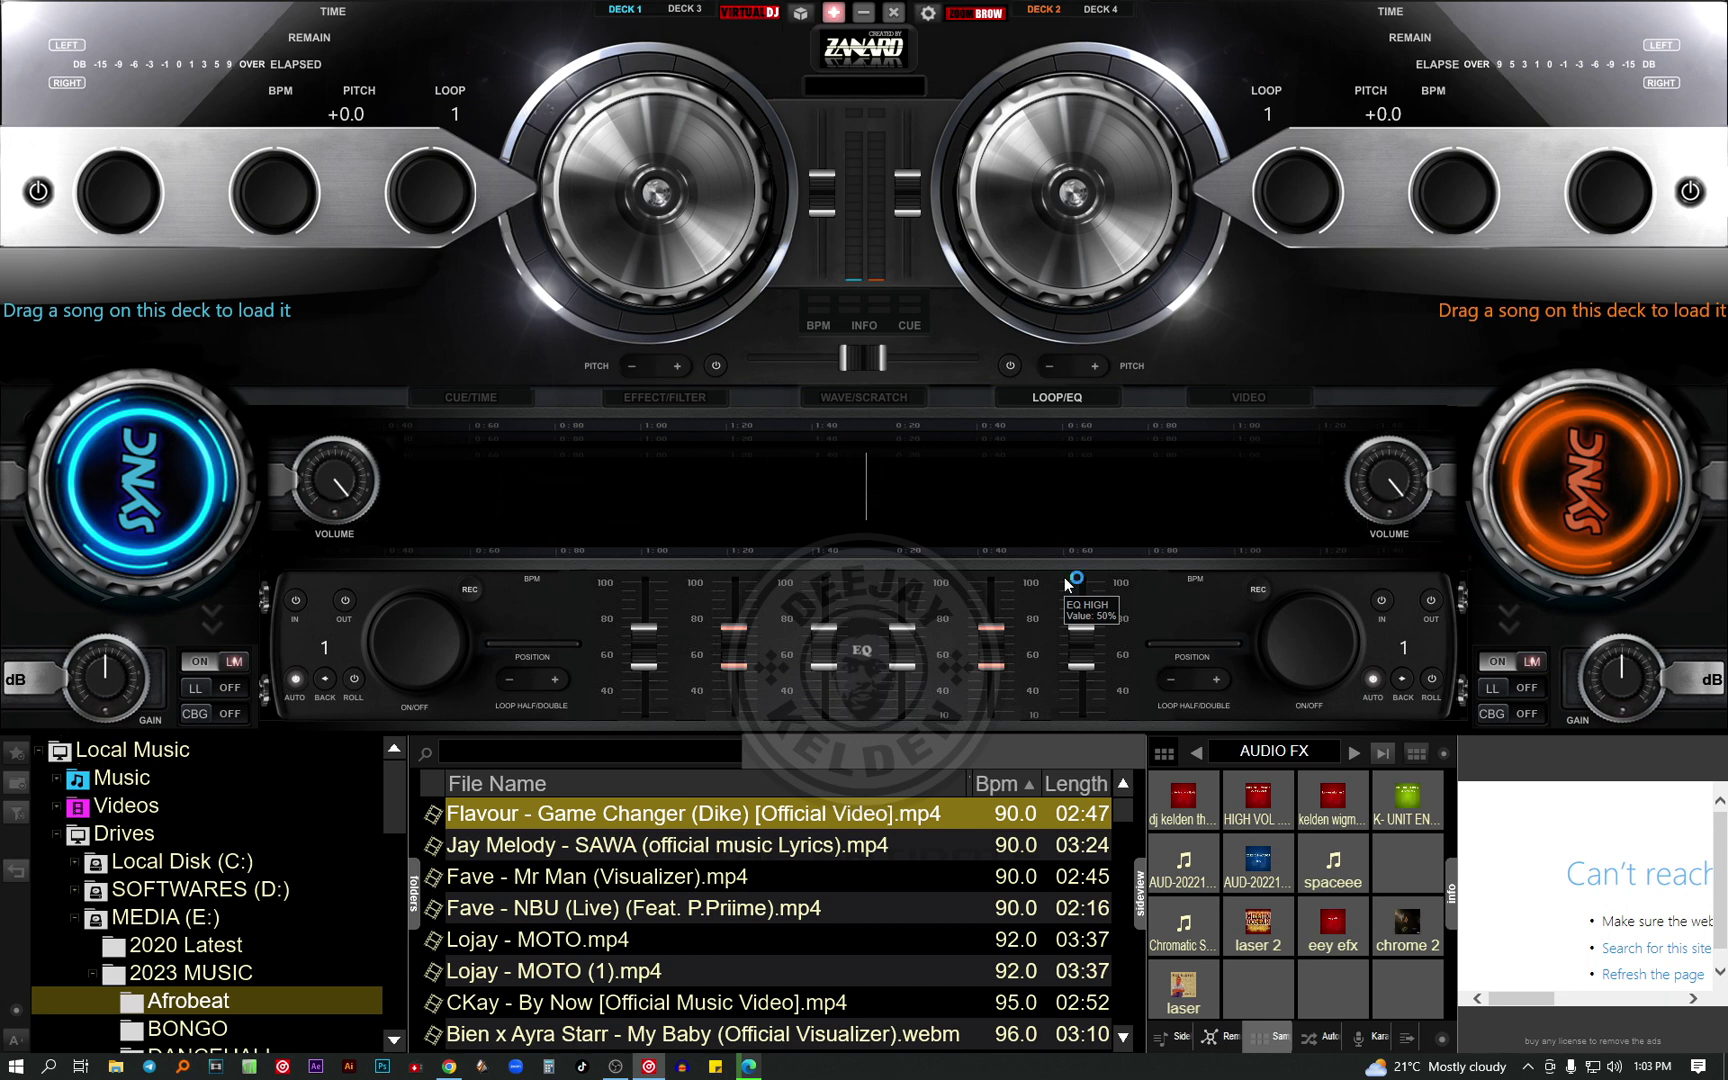
# Open the Interface settings, where X-96 by Zanard is the current main skin
pyautogui.click(928, 14)
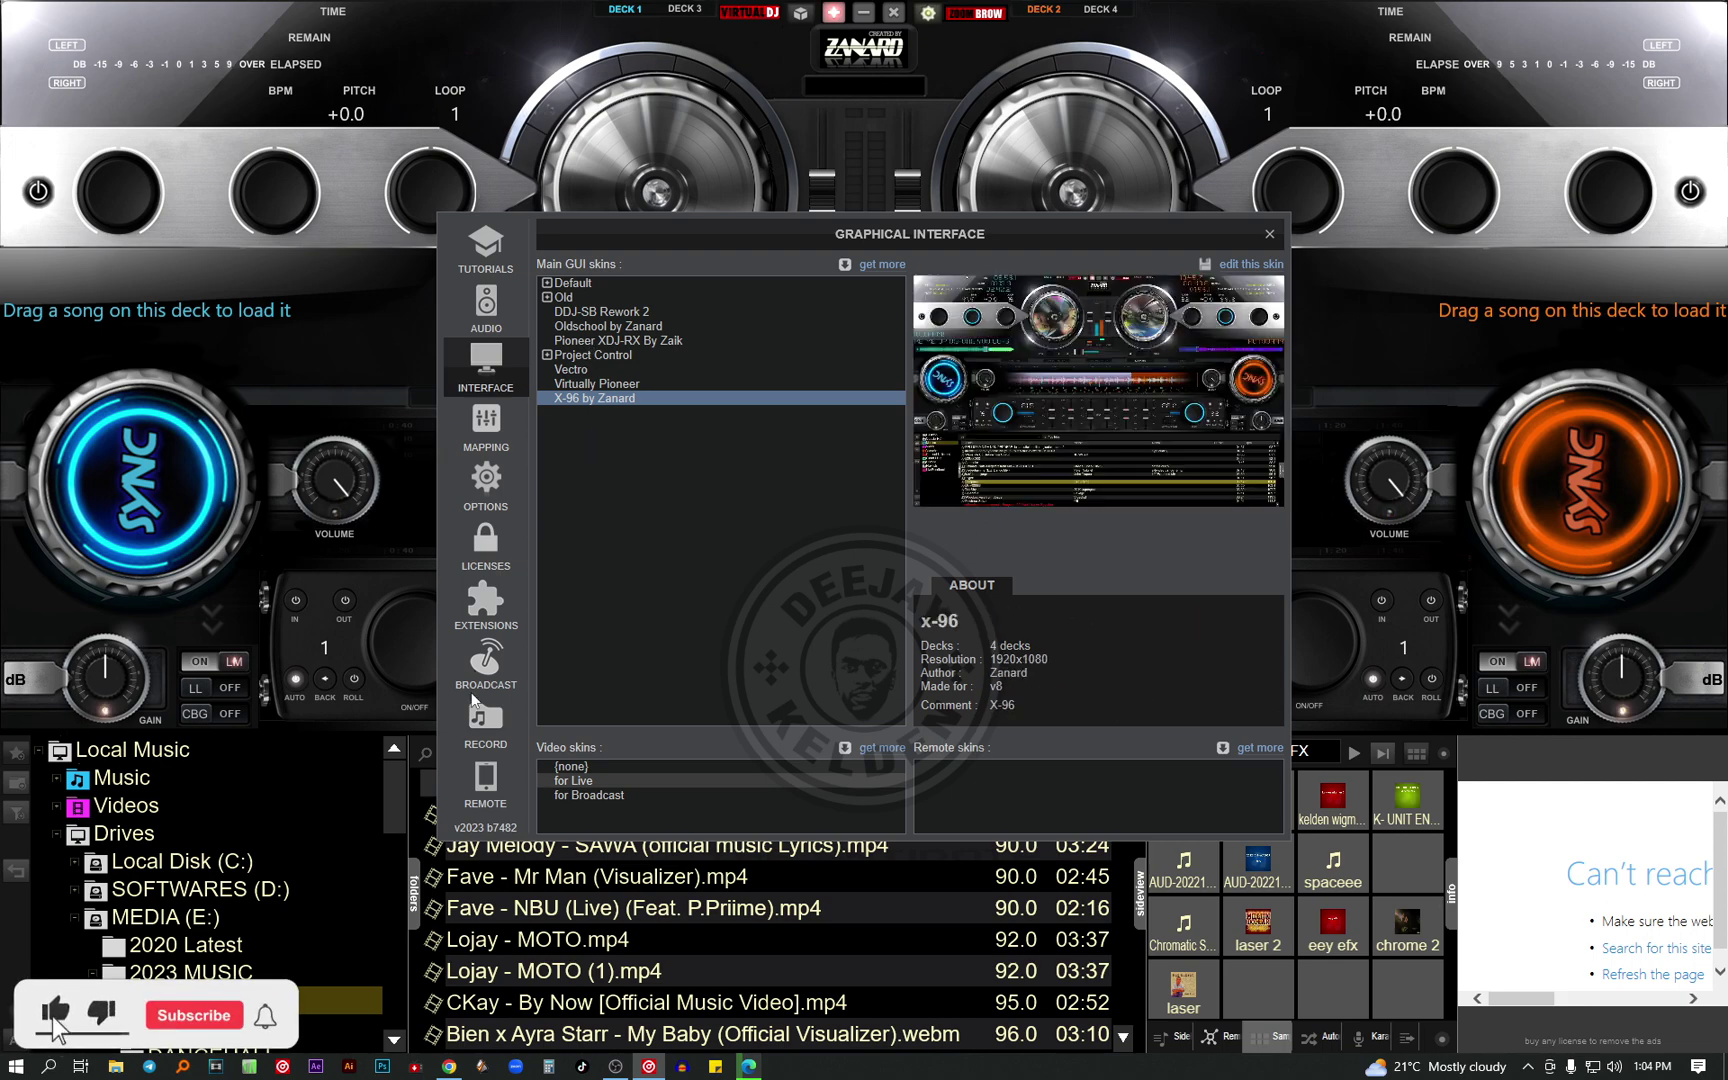
# Show the Extensions Skins > Main catalogue and scroll down to Hercules RMX2 GOLD
pyautogui.click(484, 605)
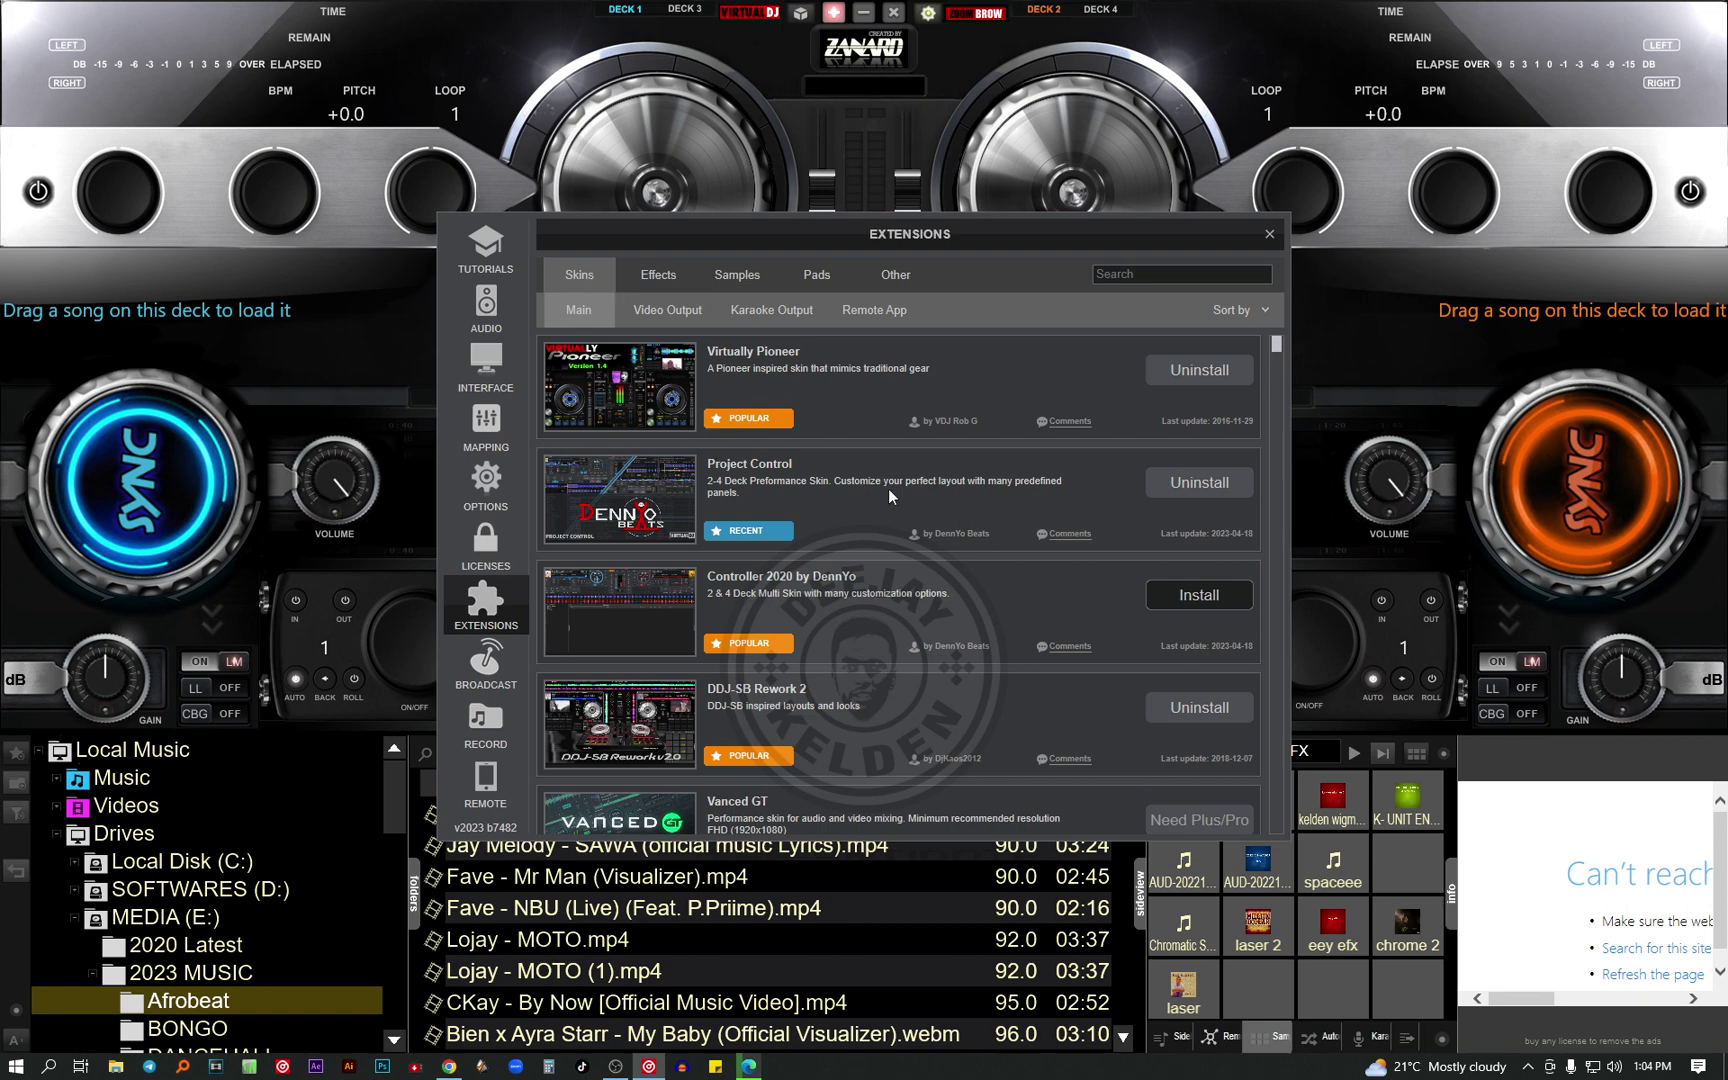
pyautogui.scroll(-1, 918, 497)
pyautogui.scroll(-1, 917, 493)
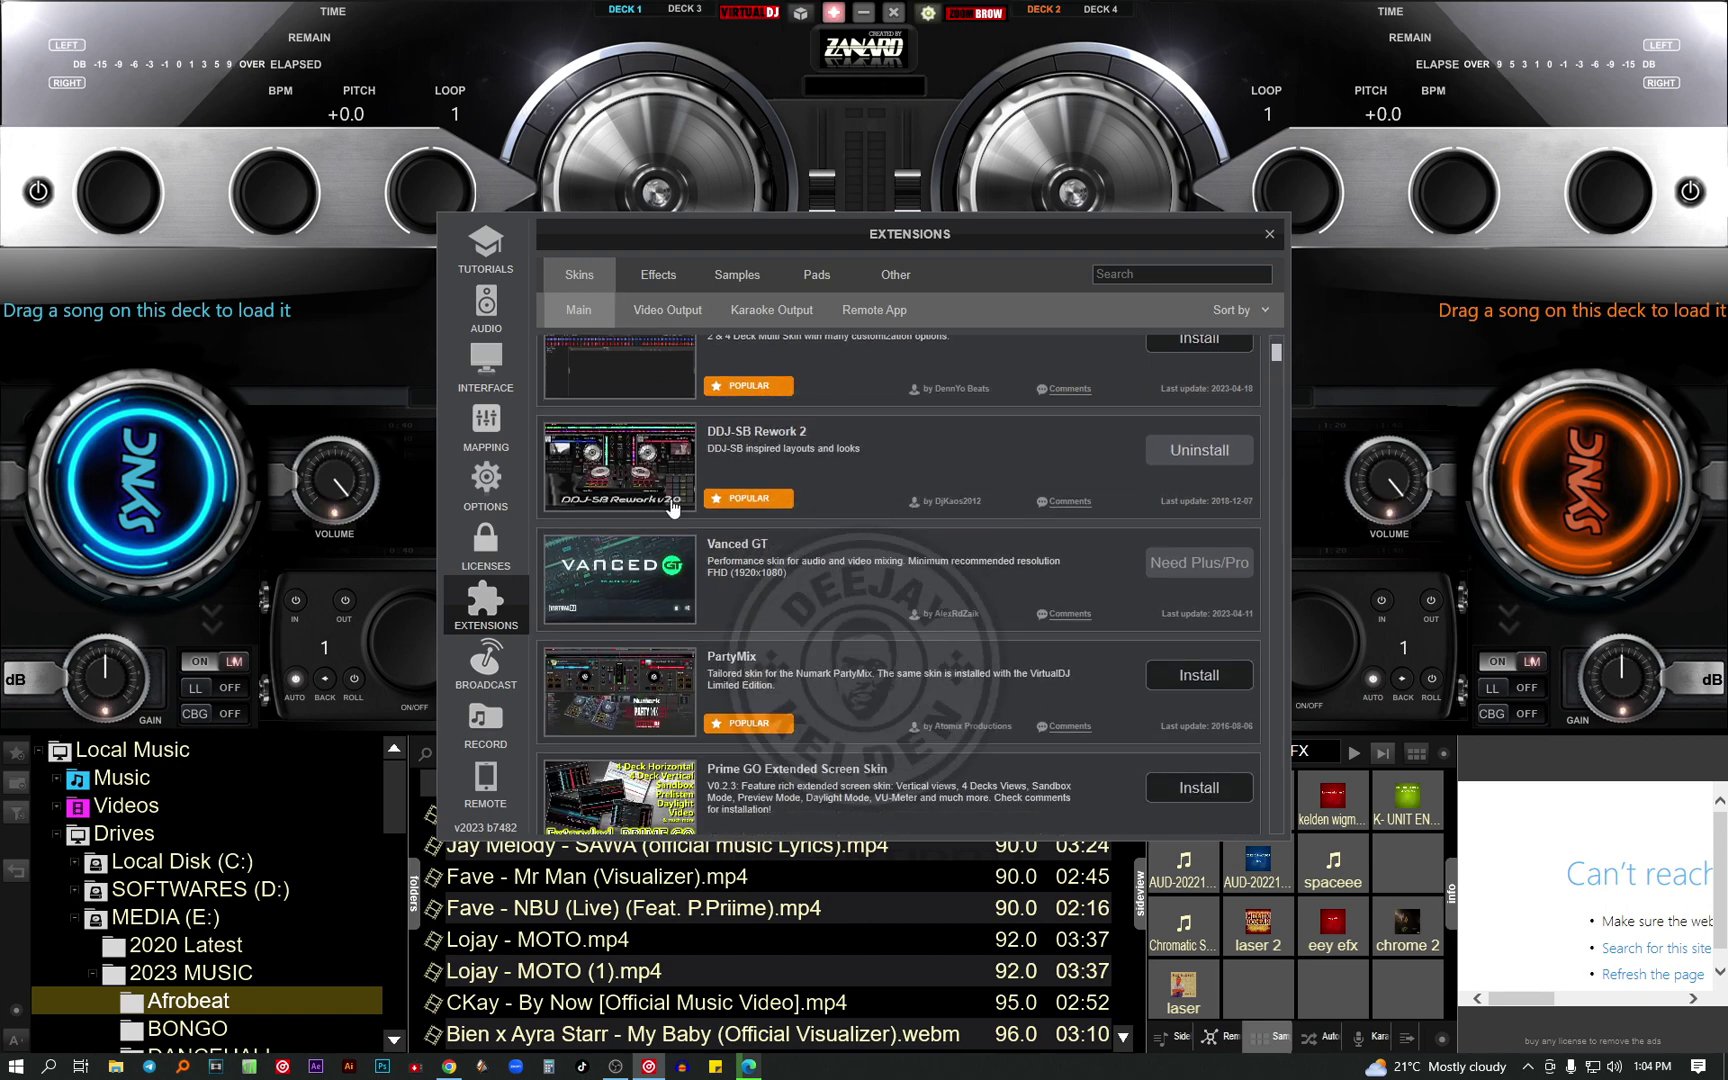
pyautogui.scroll(-1, 597, 575)
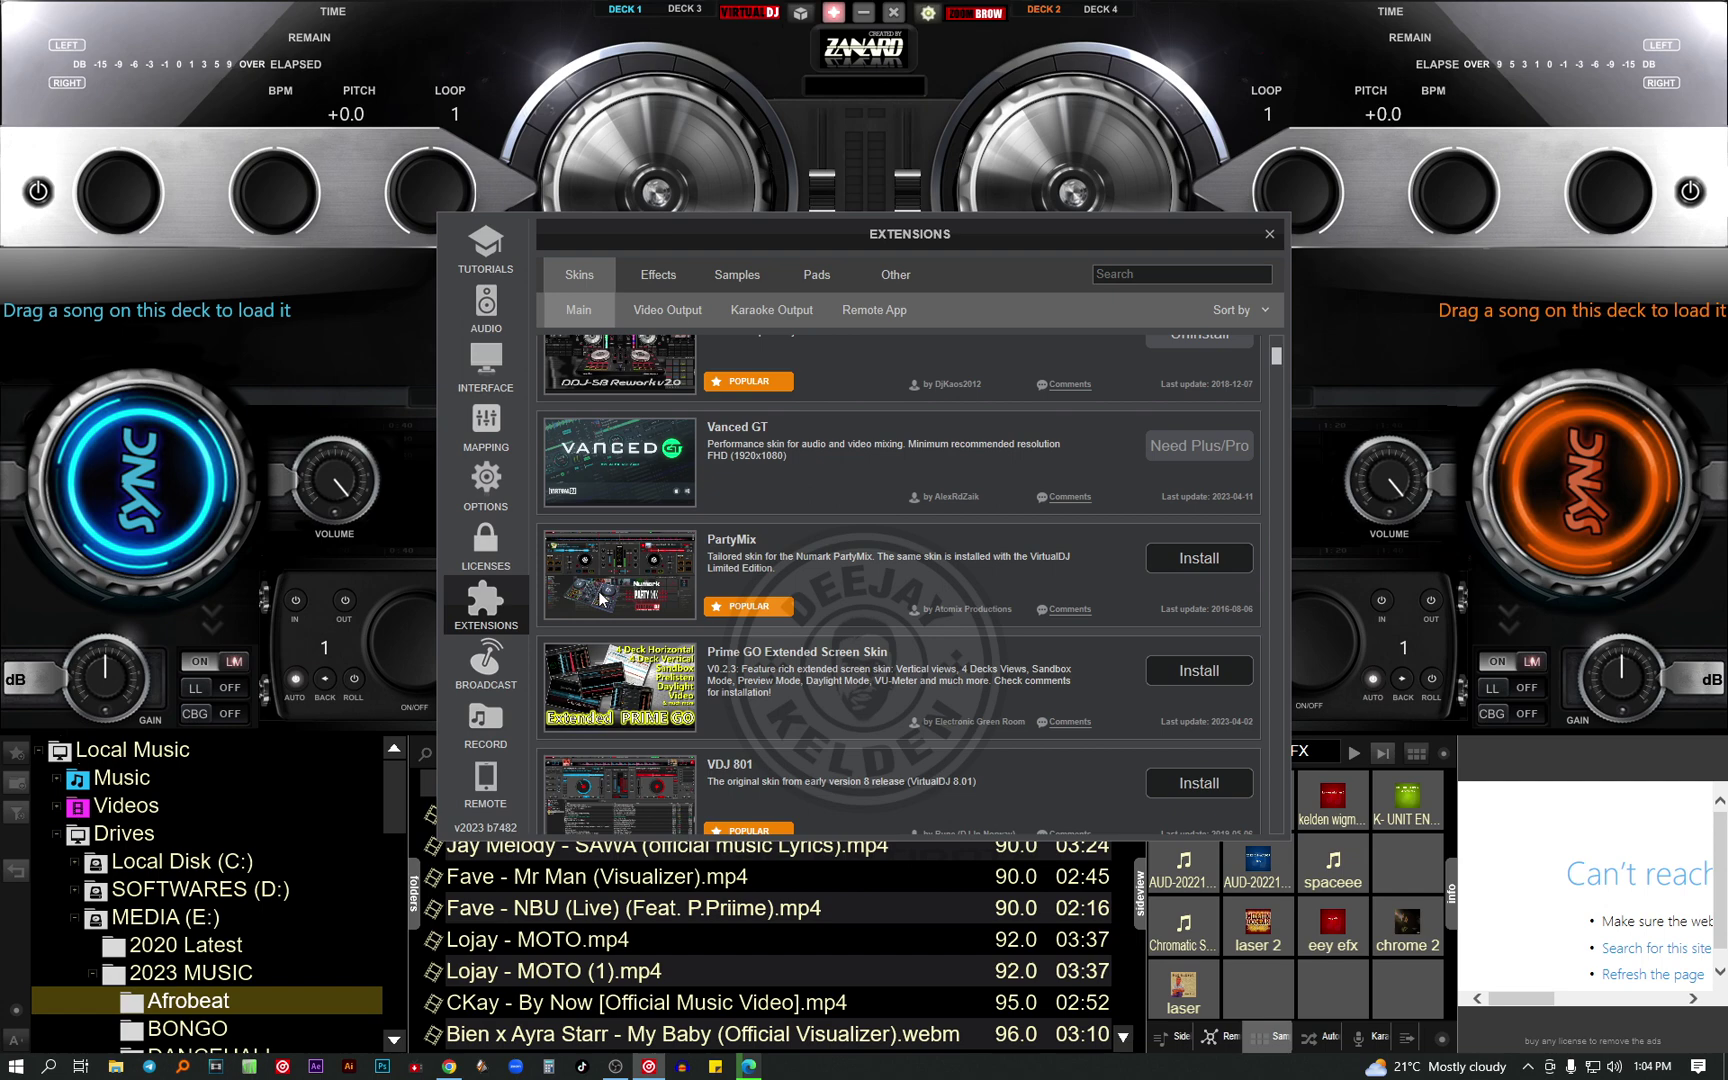
pyautogui.scroll(-3, 573, 598)
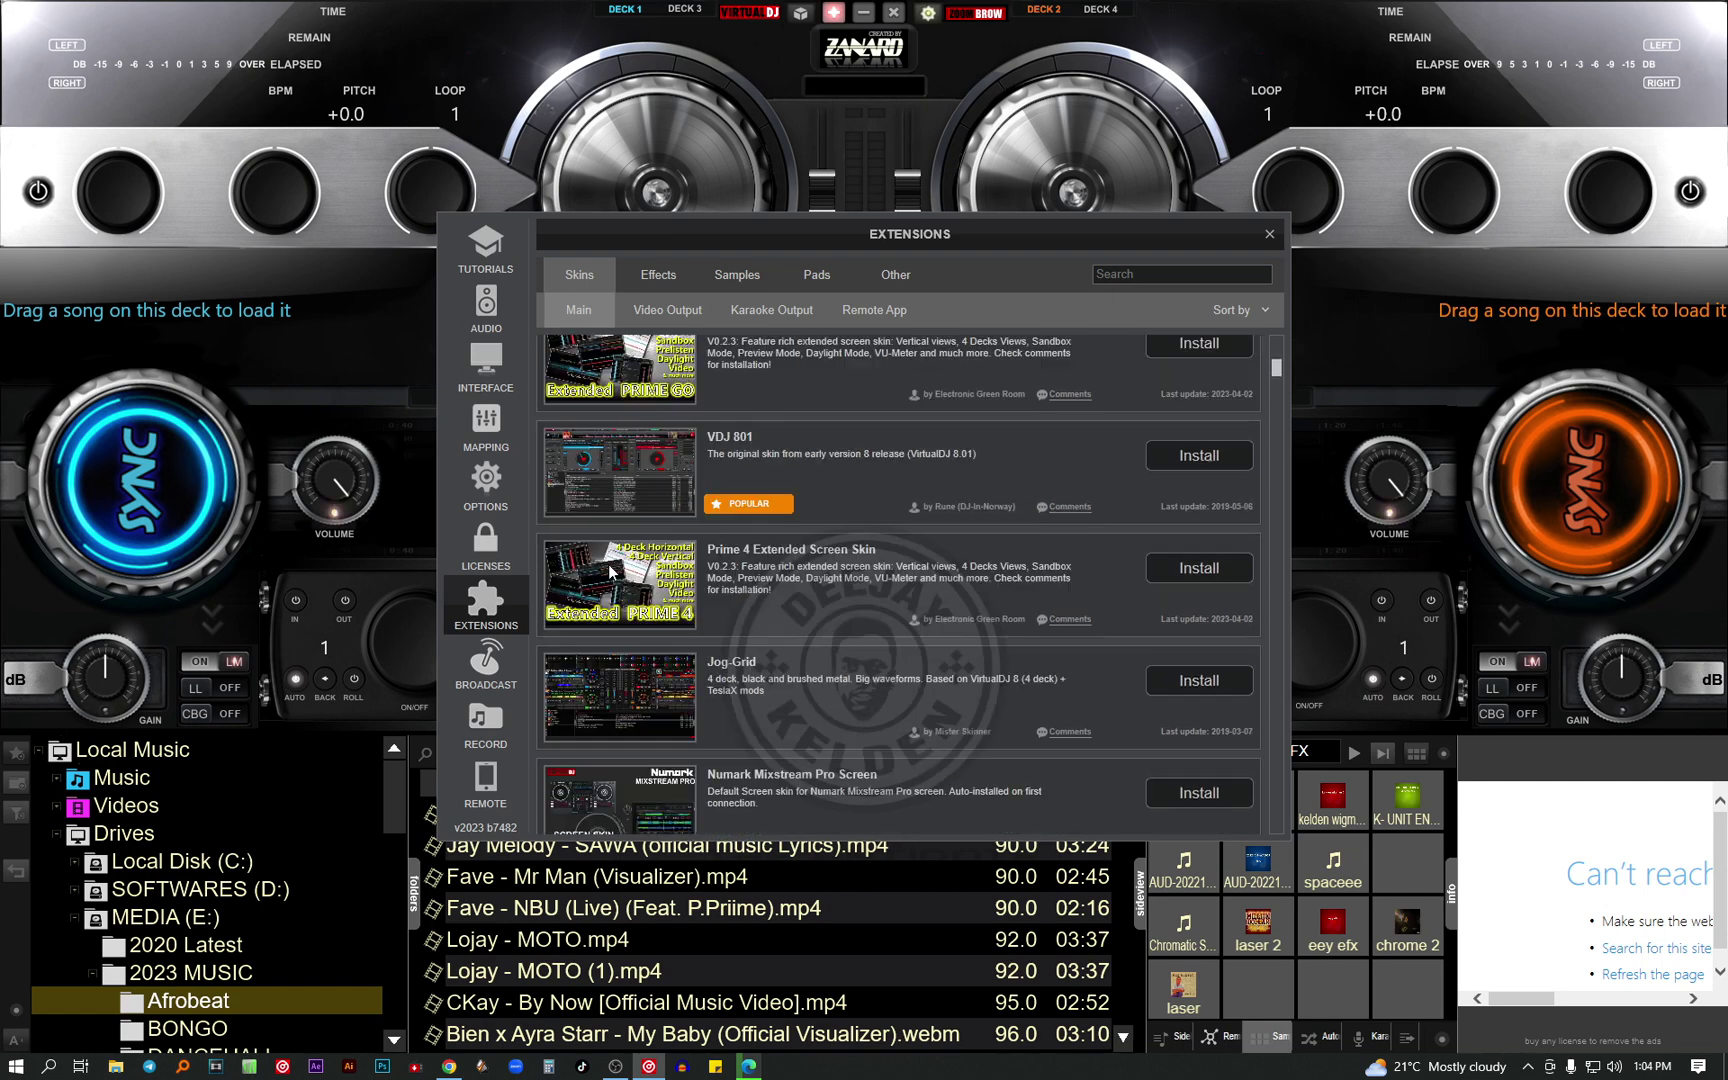
pyautogui.scroll(-1, 608, 564)
pyautogui.scroll(-1, 608, 564)
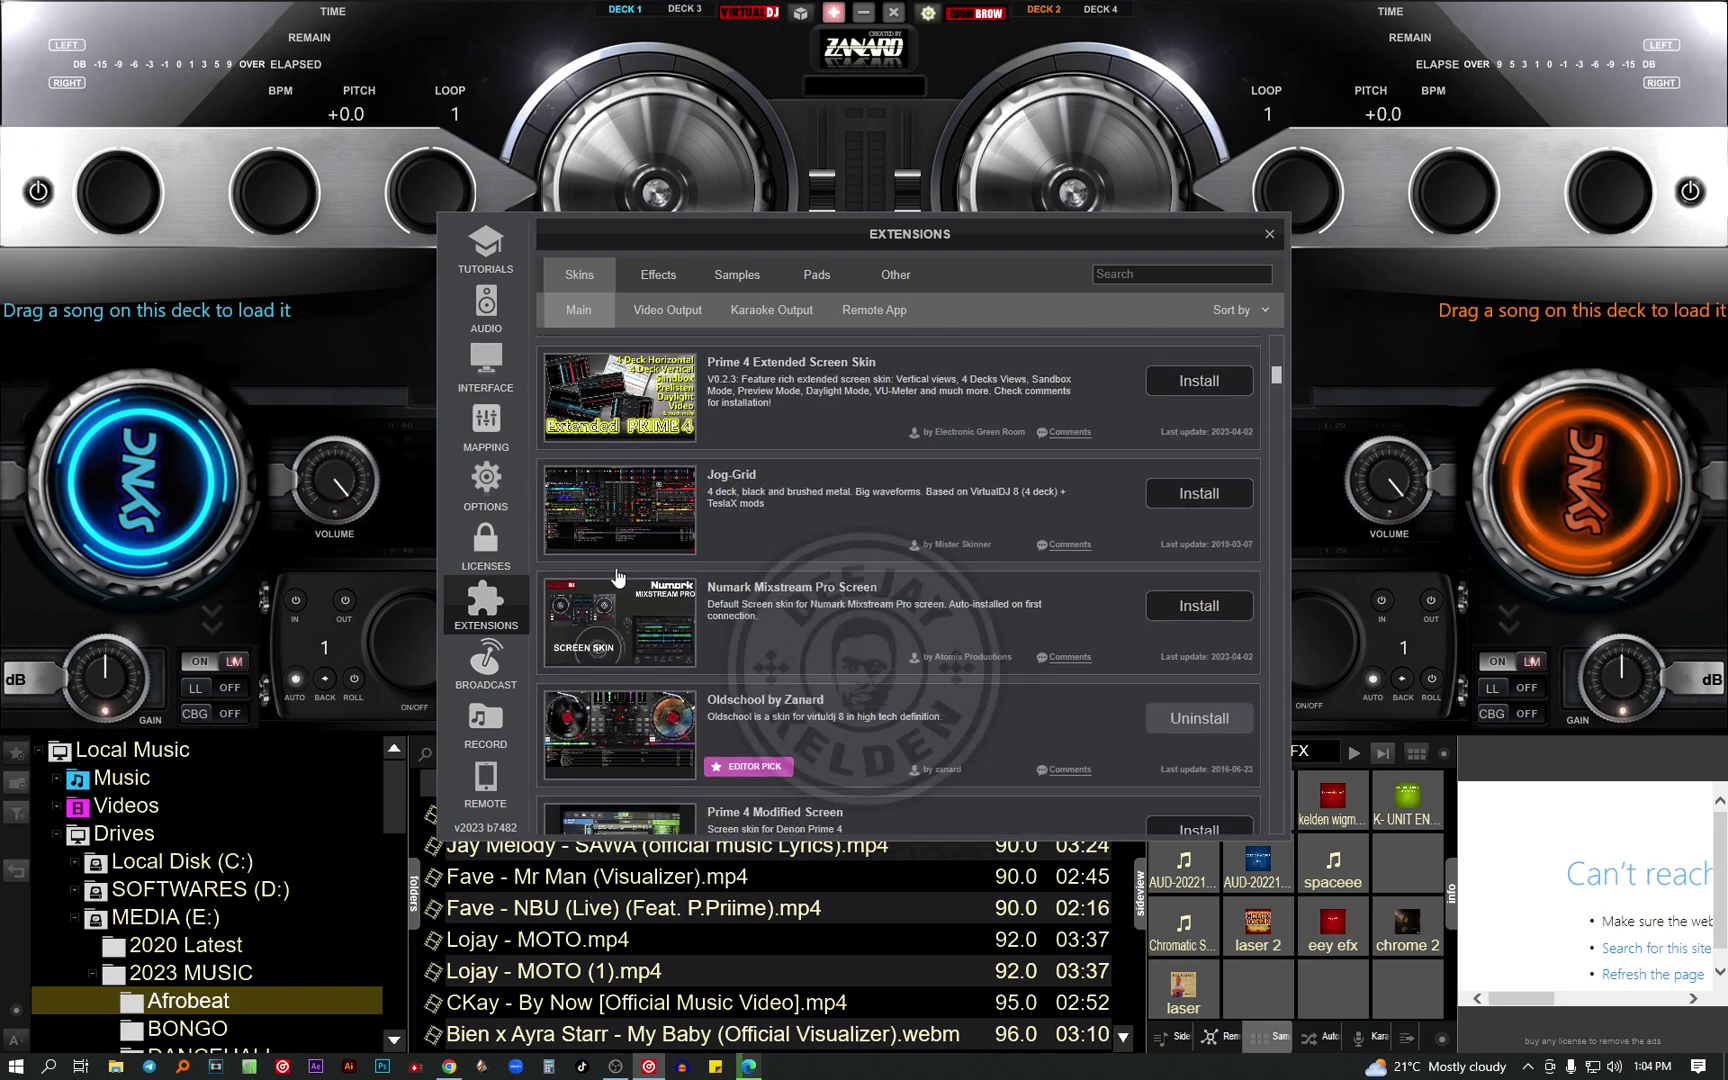
pyautogui.scroll(-3, 618, 568)
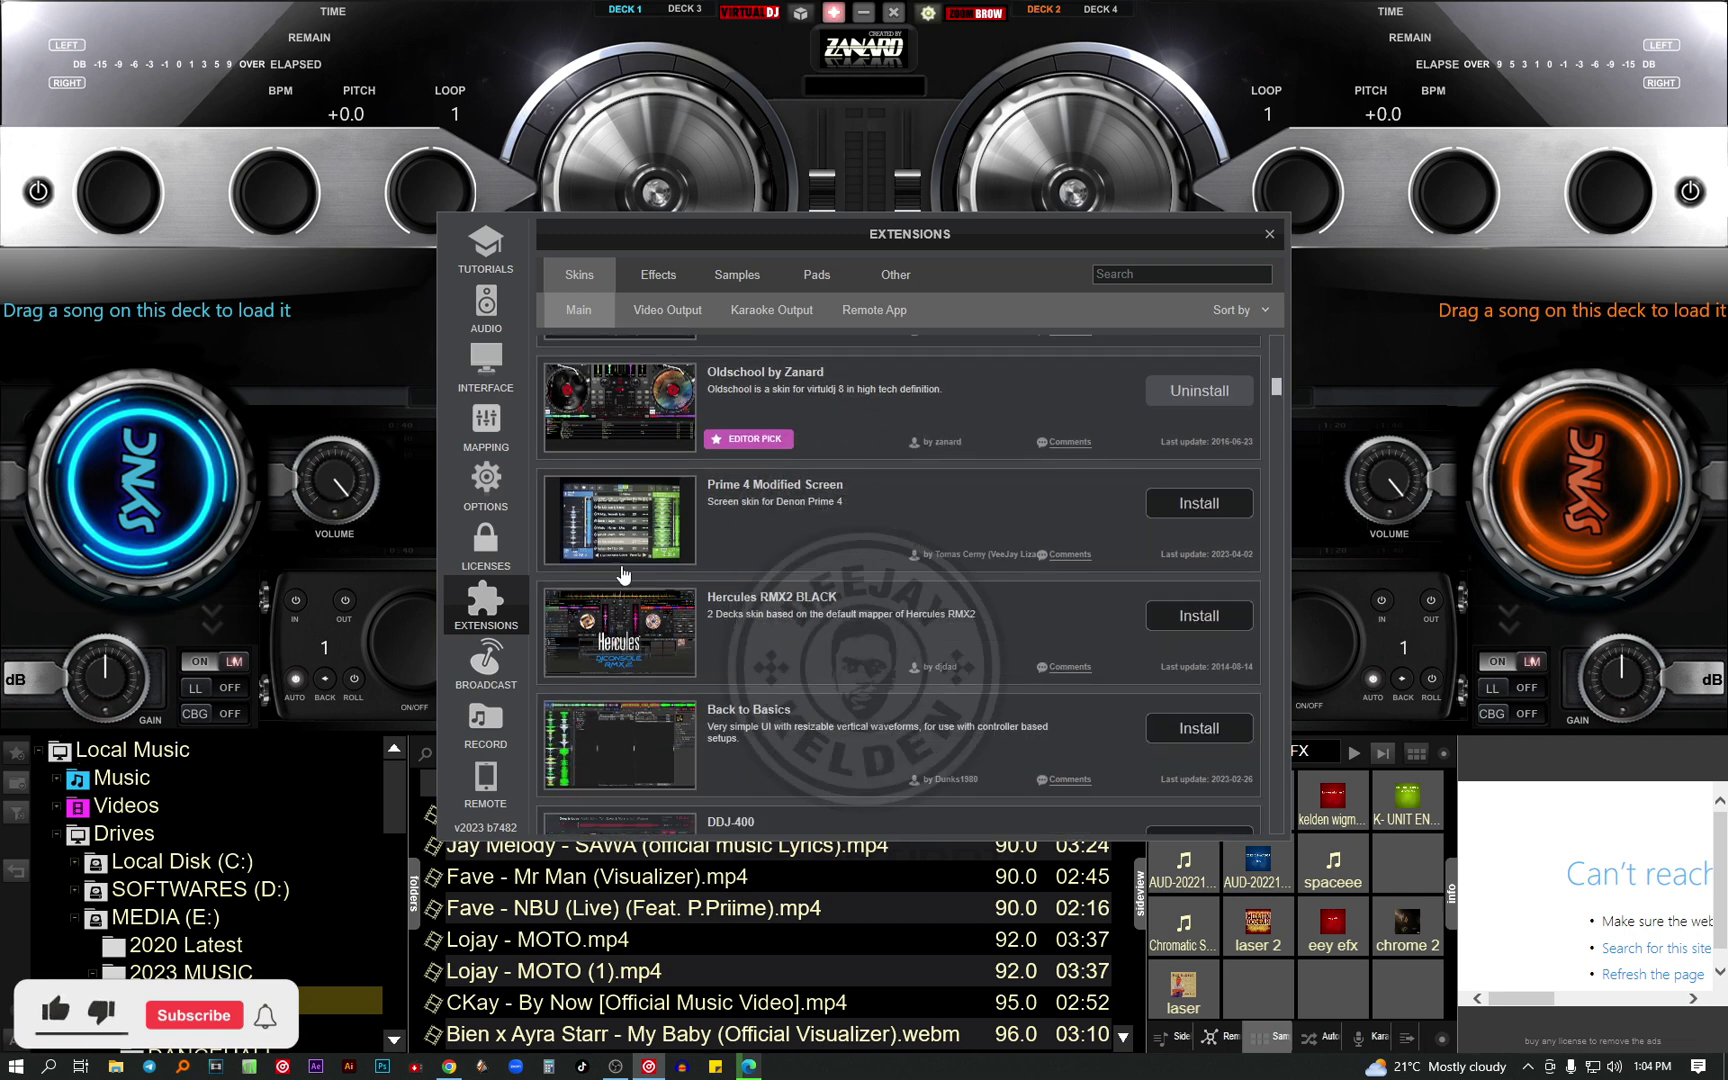
pyautogui.scroll(-1, 622, 573)
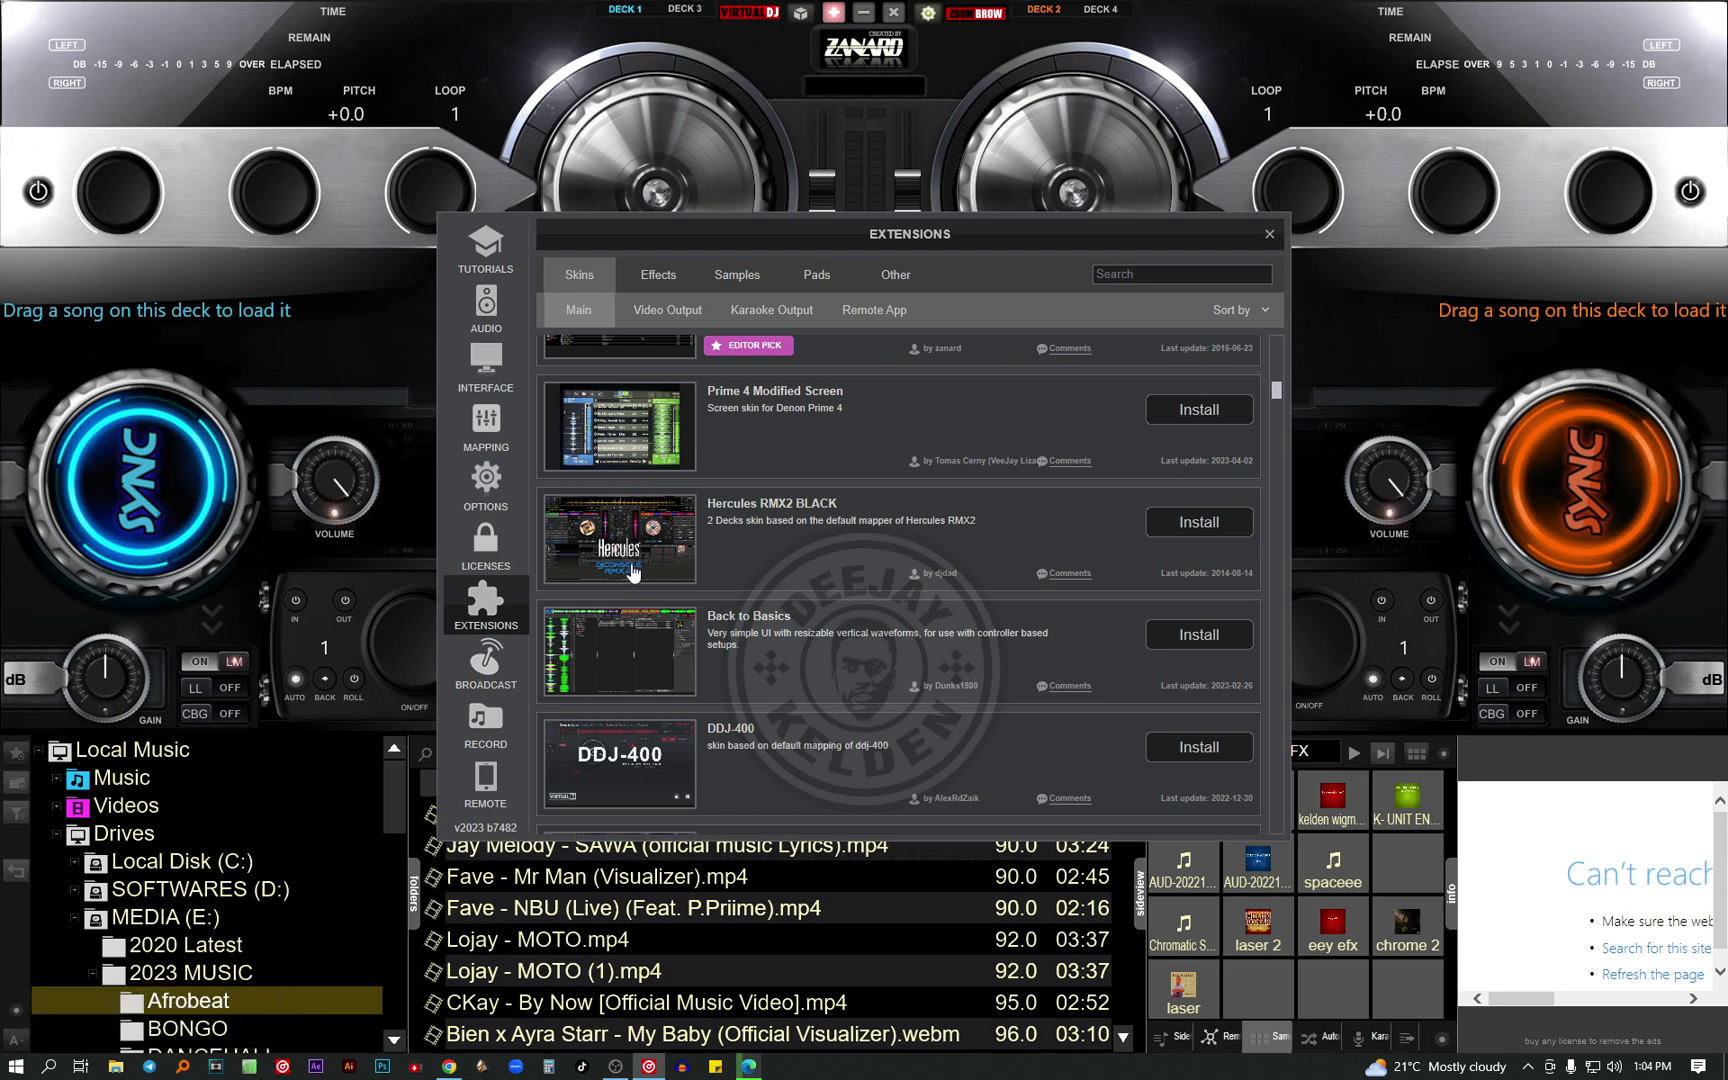
pyautogui.scroll(-3, 817, 526)
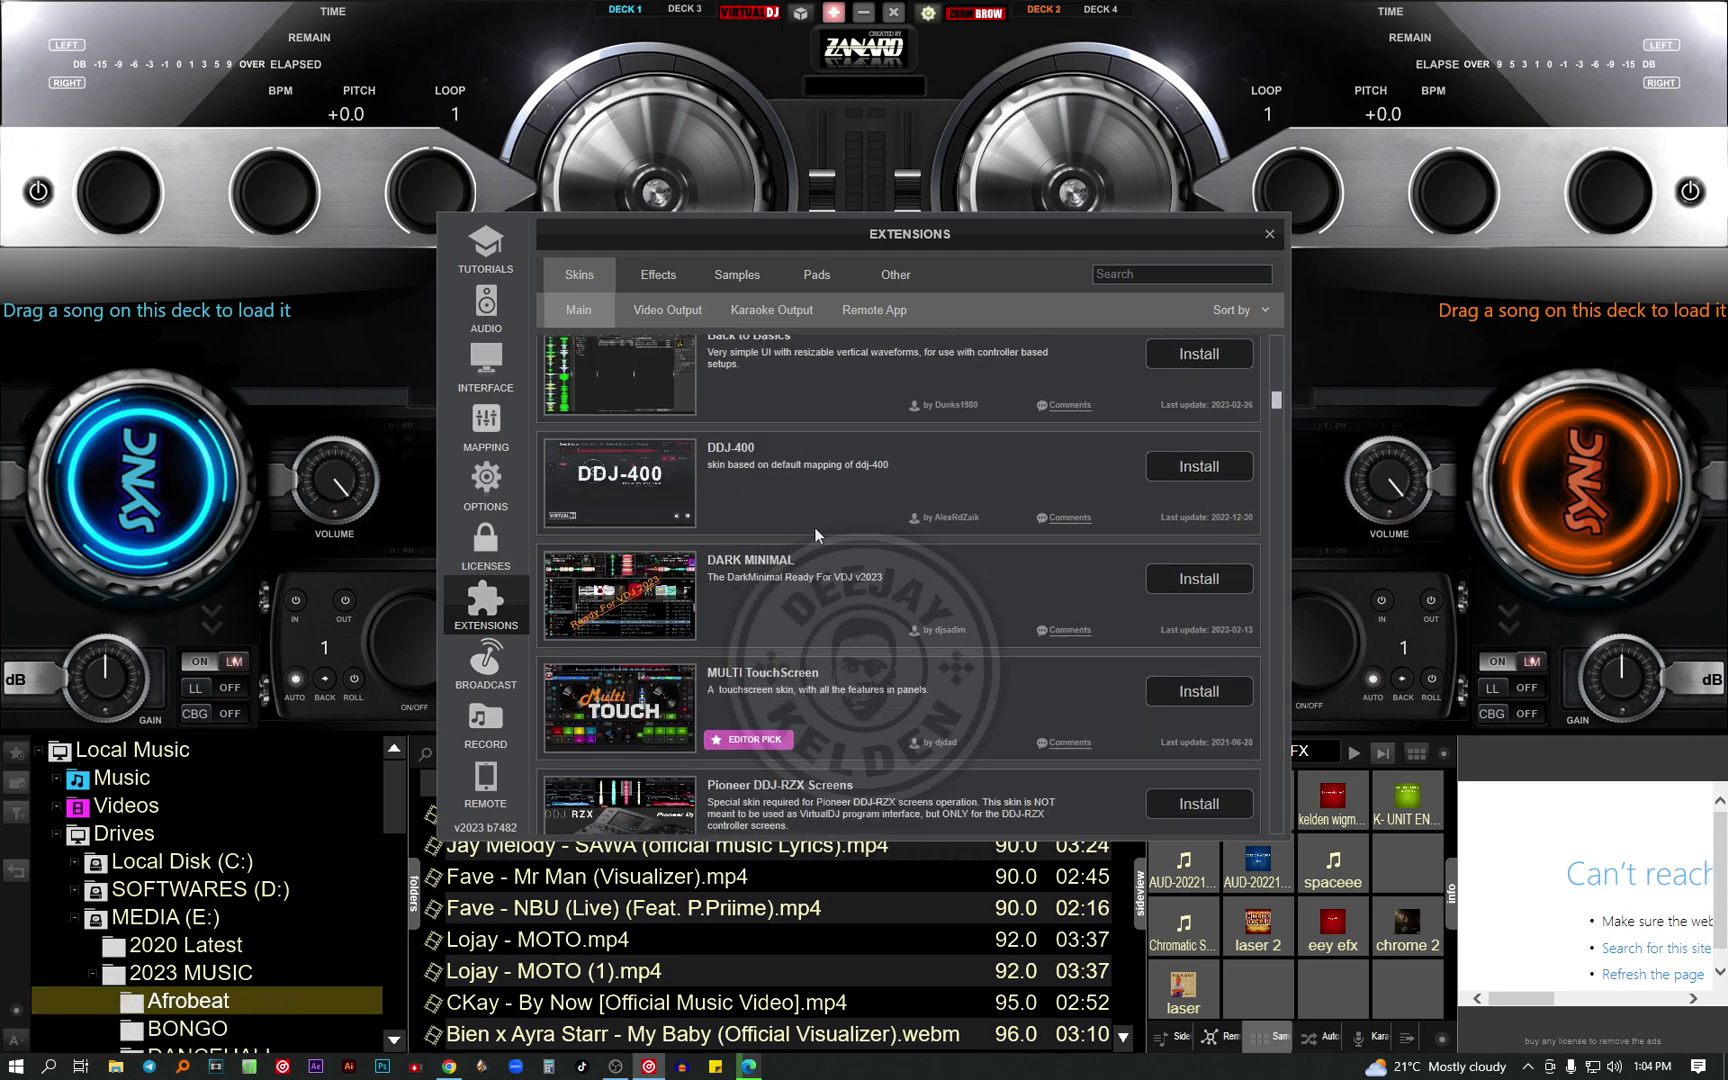
pyautogui.scroll(-3, 811, 526)
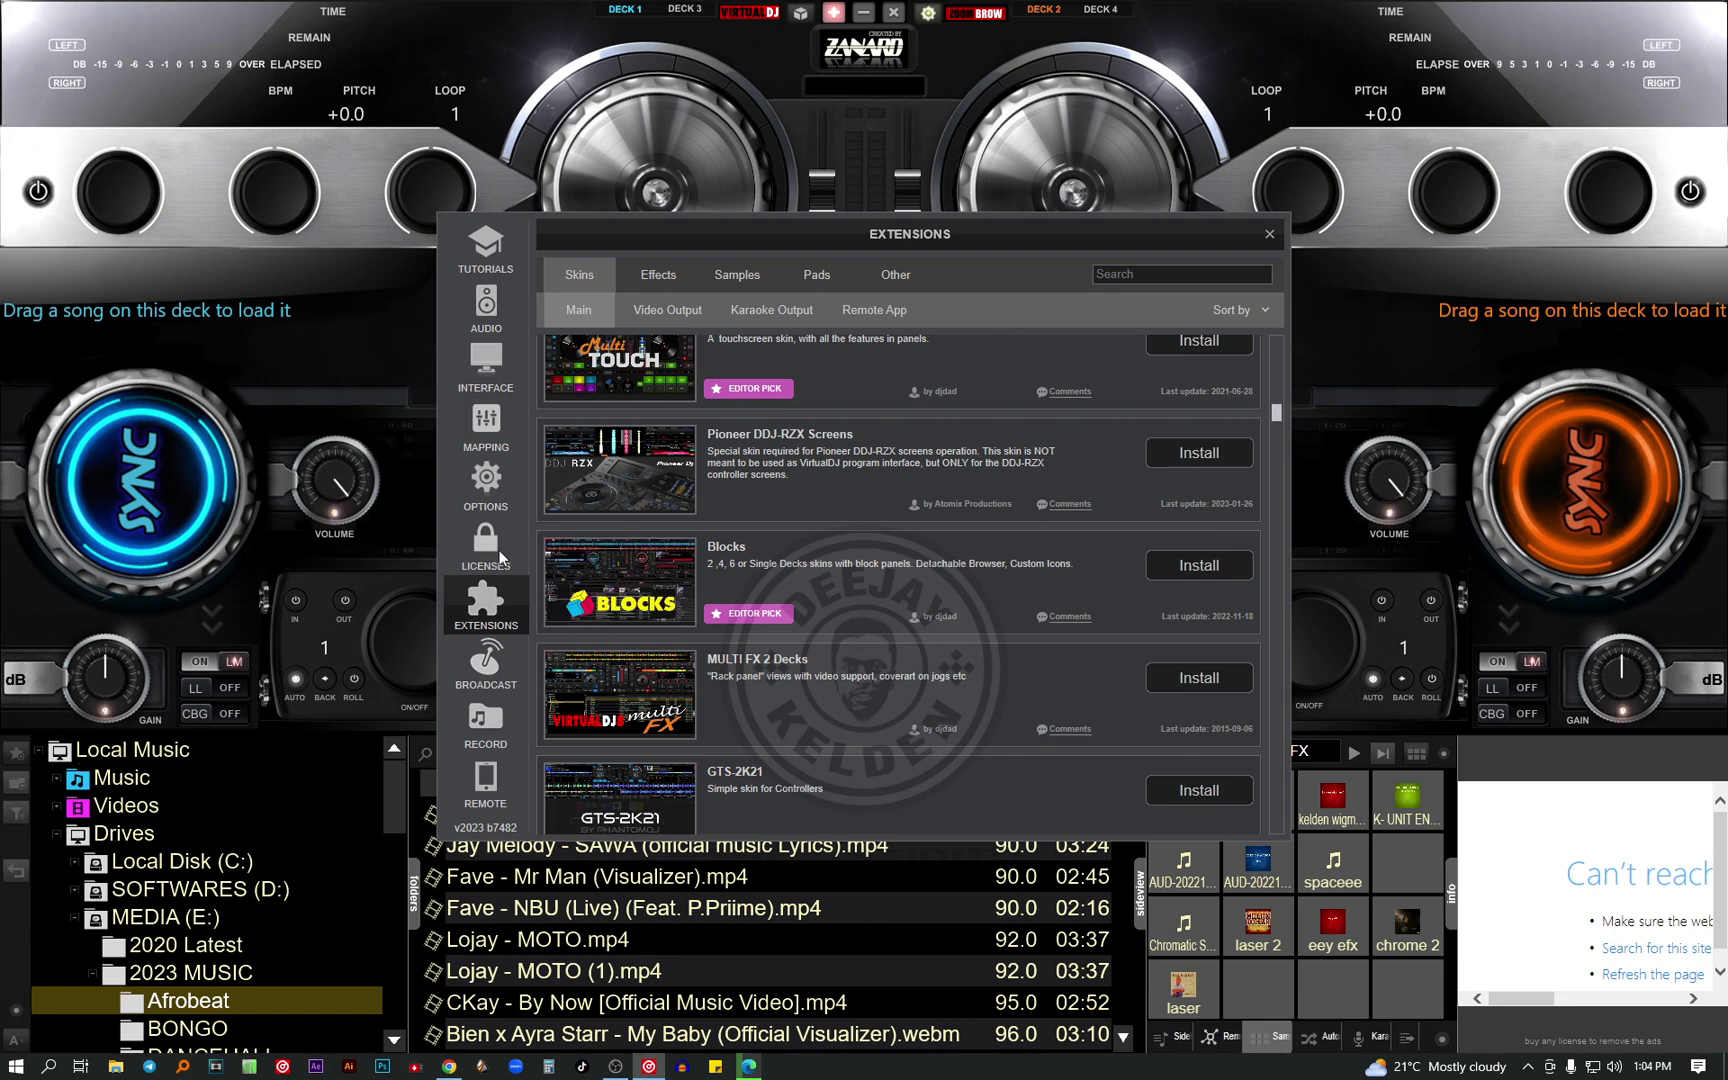
pyautogui.scroll(-3, 840, 495)
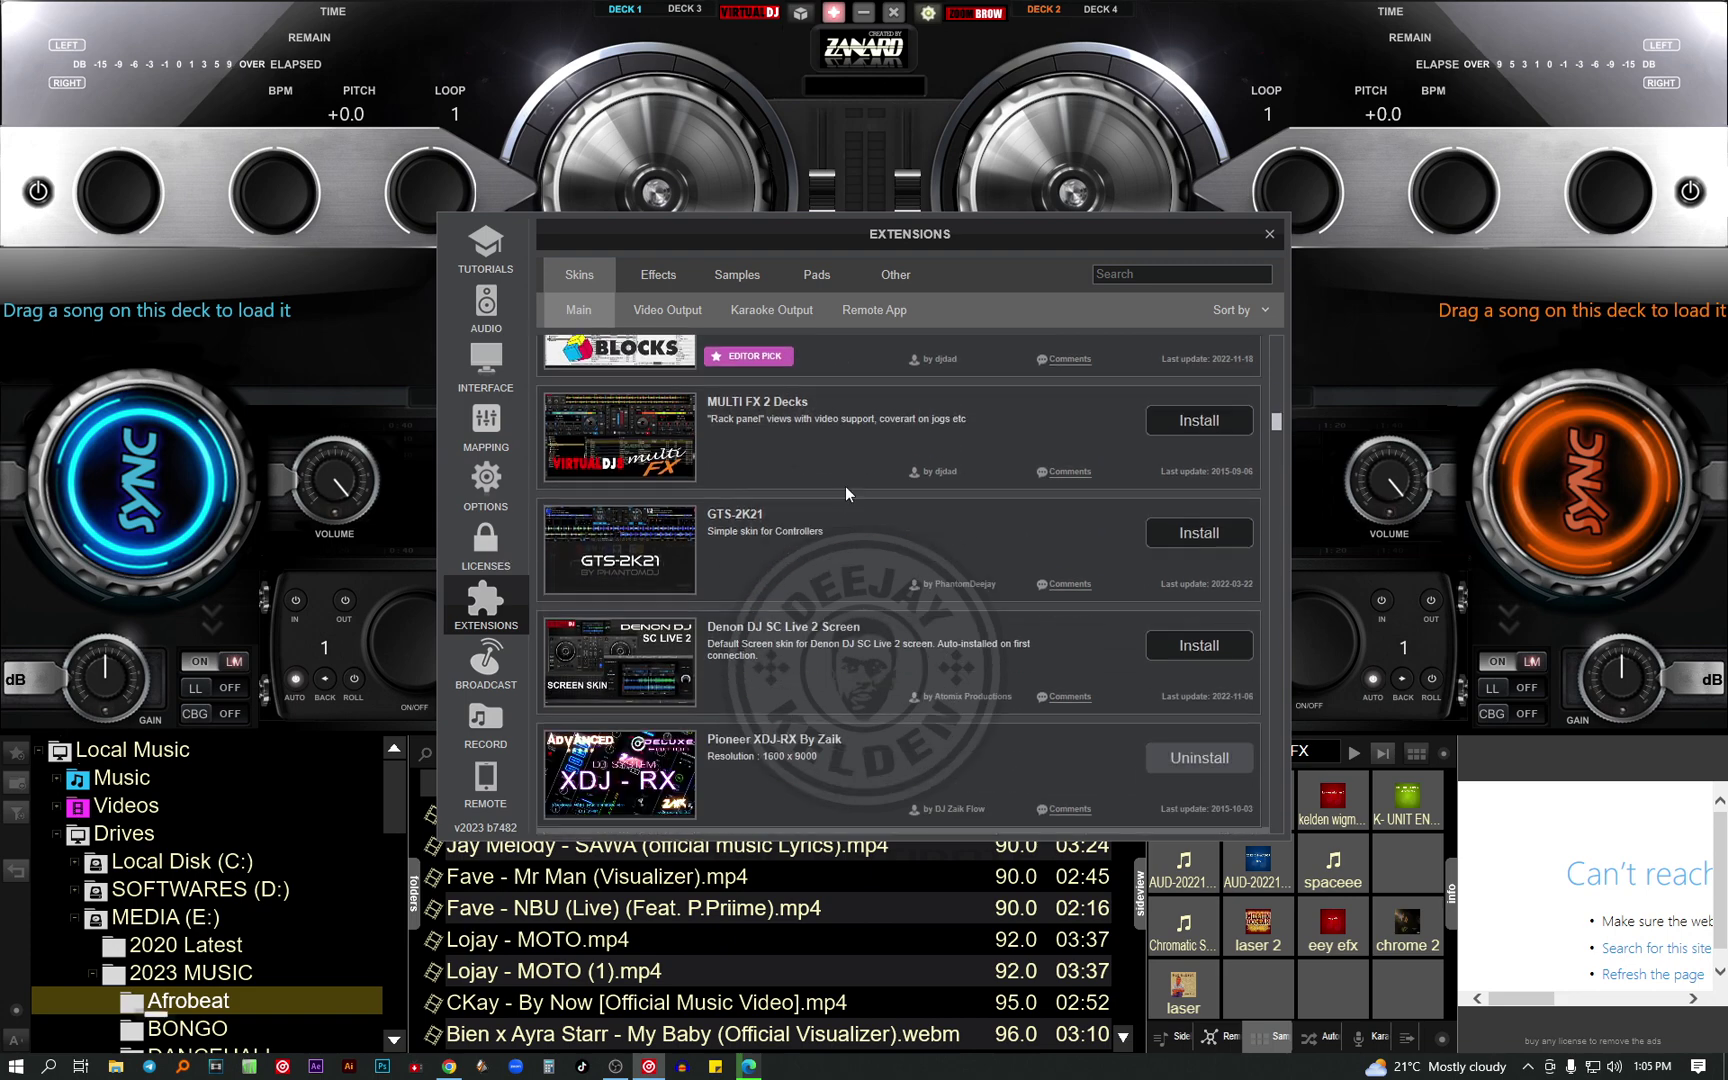
pyautogui.scroll(-3, 1075, 508)
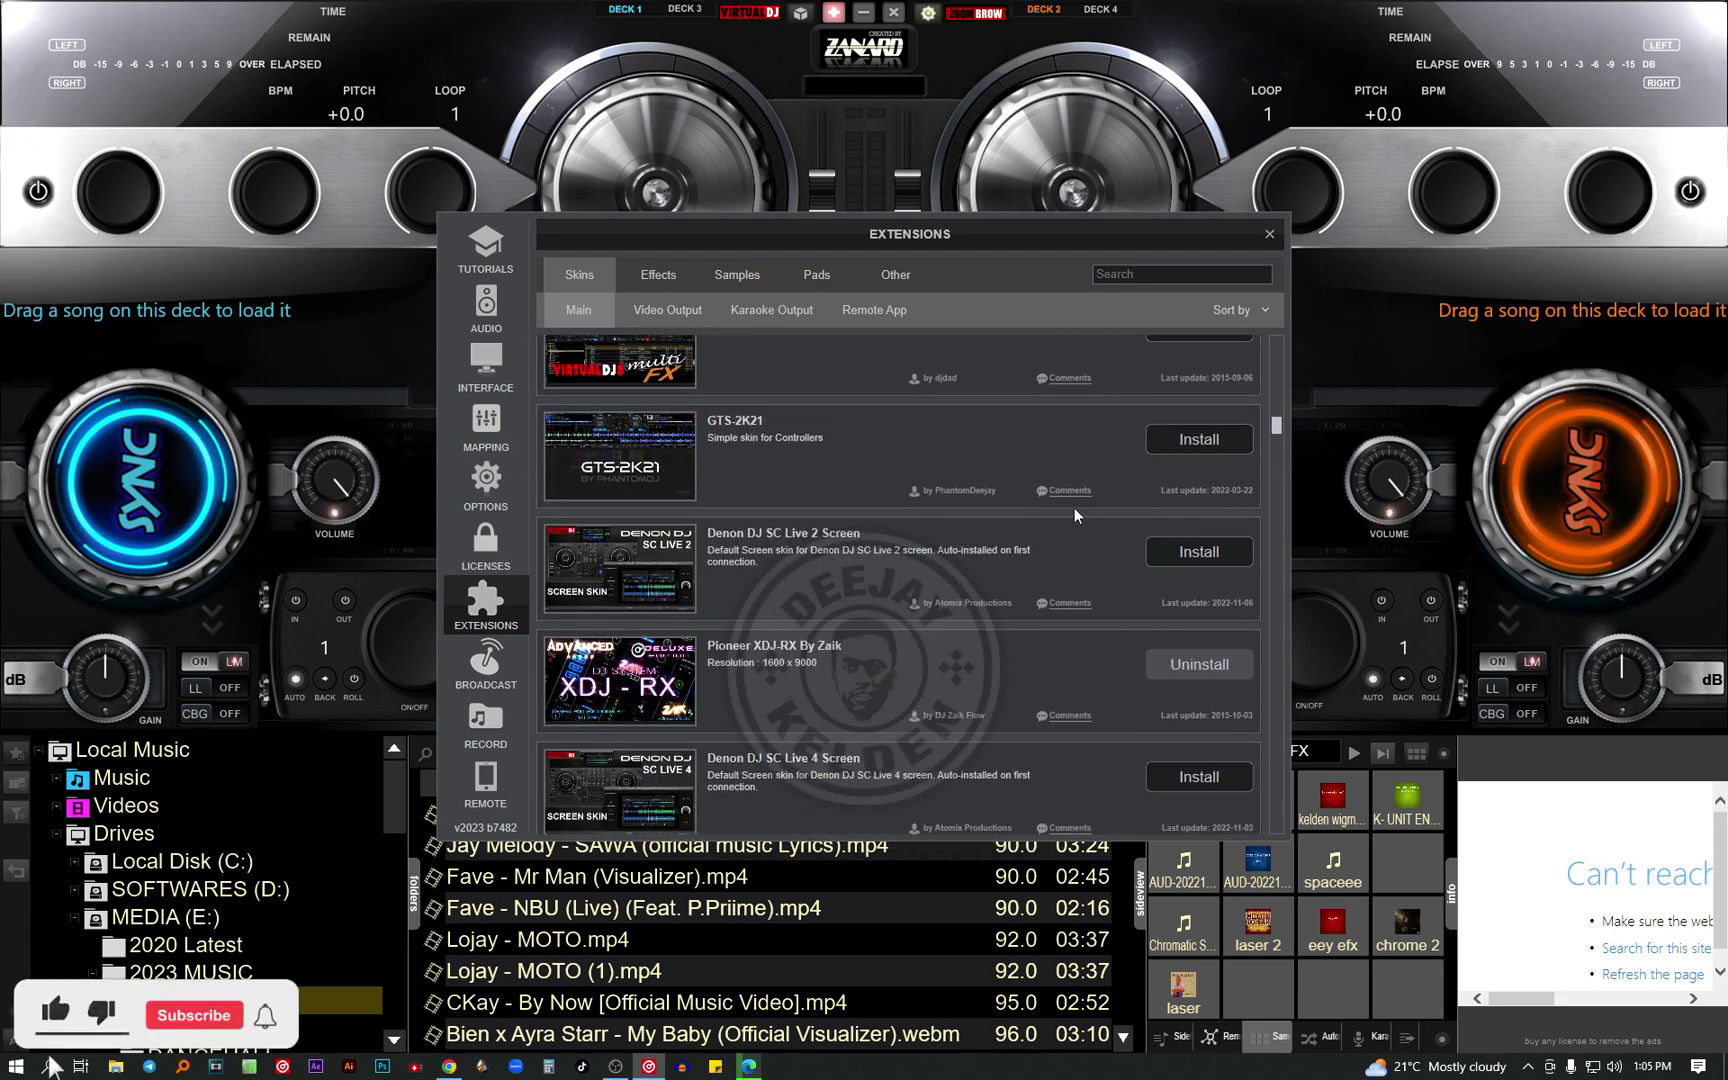
pyautogui.scroll(-3, 1075, 508)
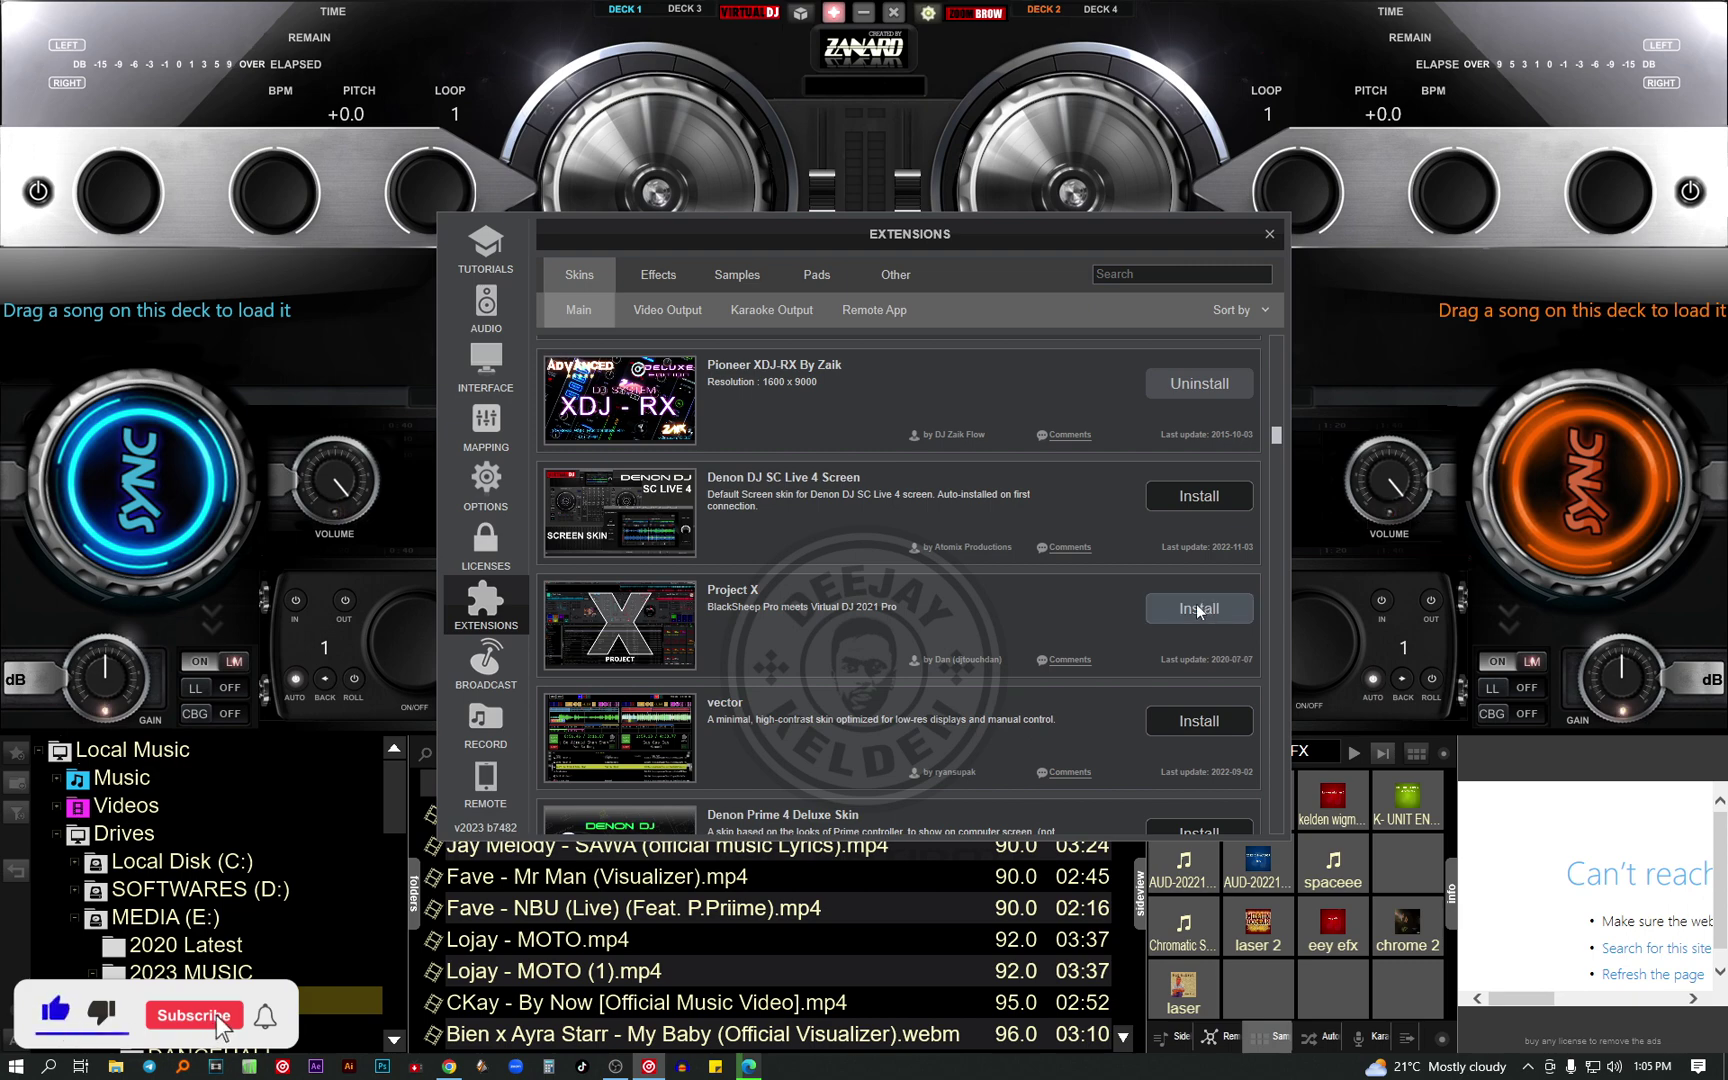
pyautogui.scroll(-1, 1155, 598)
pyautogui.scroll(-9, 1152, 597)
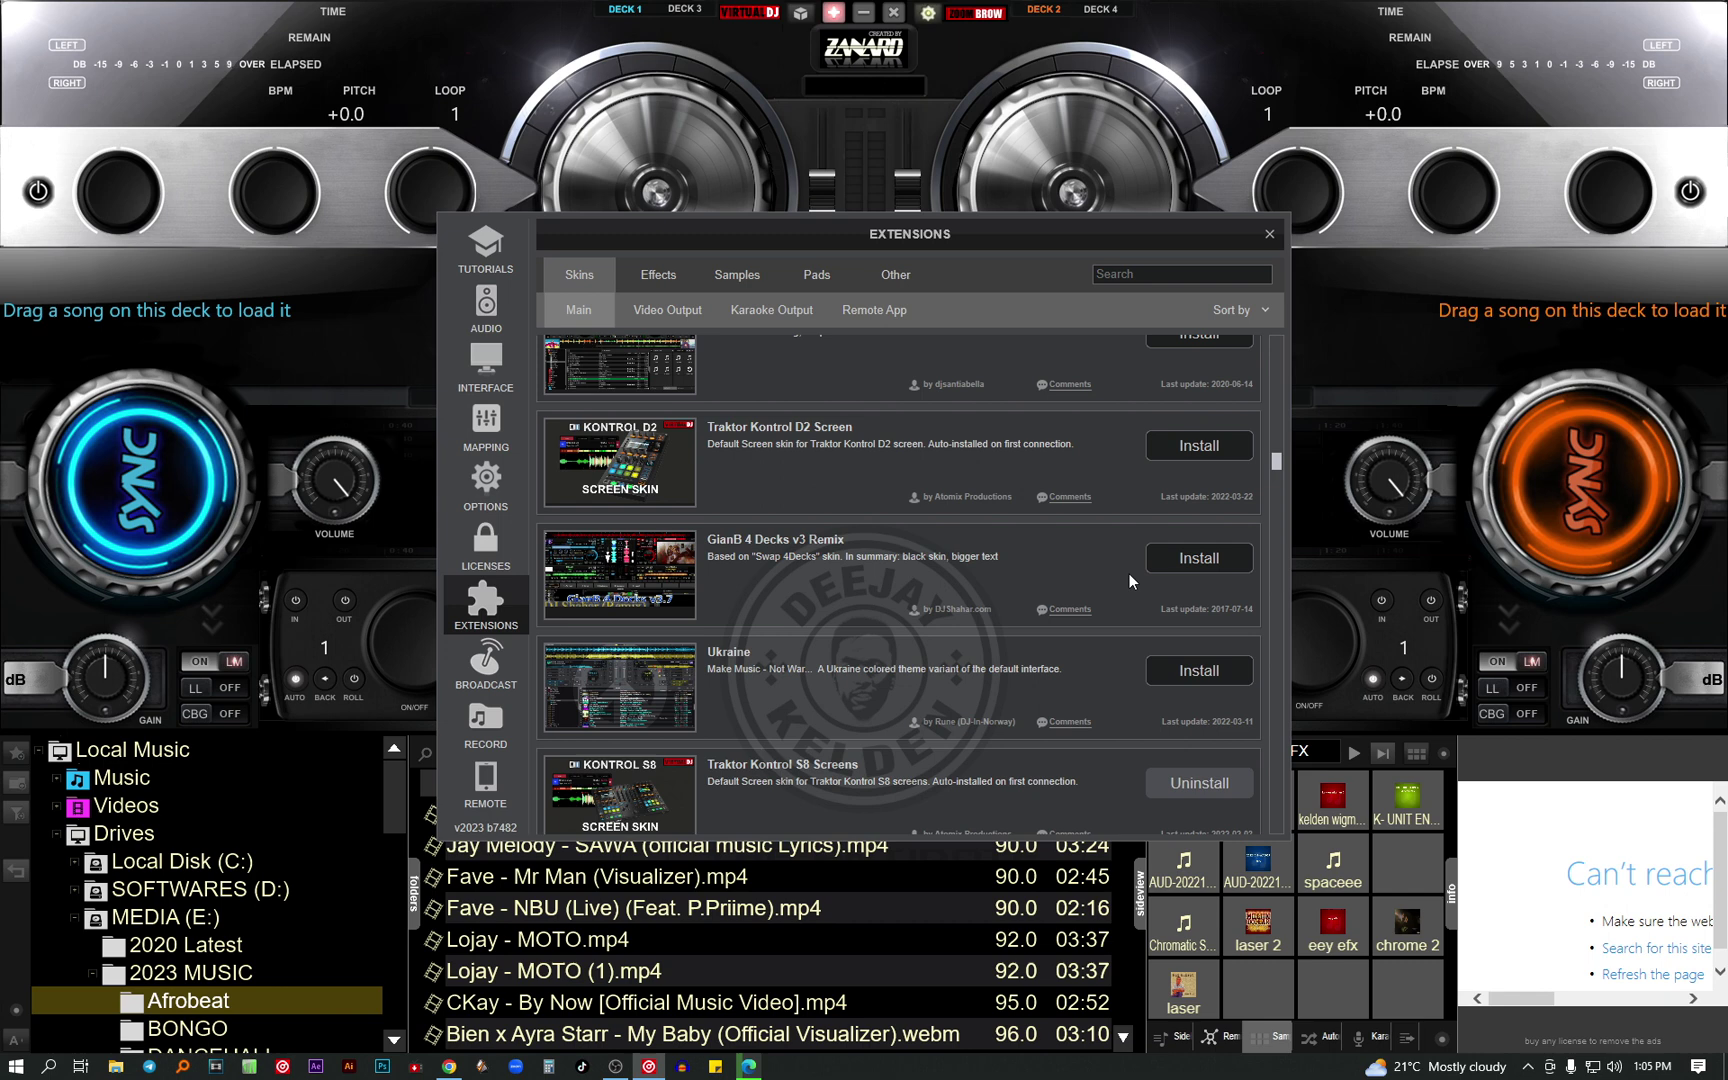
pyautogui.scroll(-1, 1129, 578)
pyautogui.scroll(-1, 1126, 572)
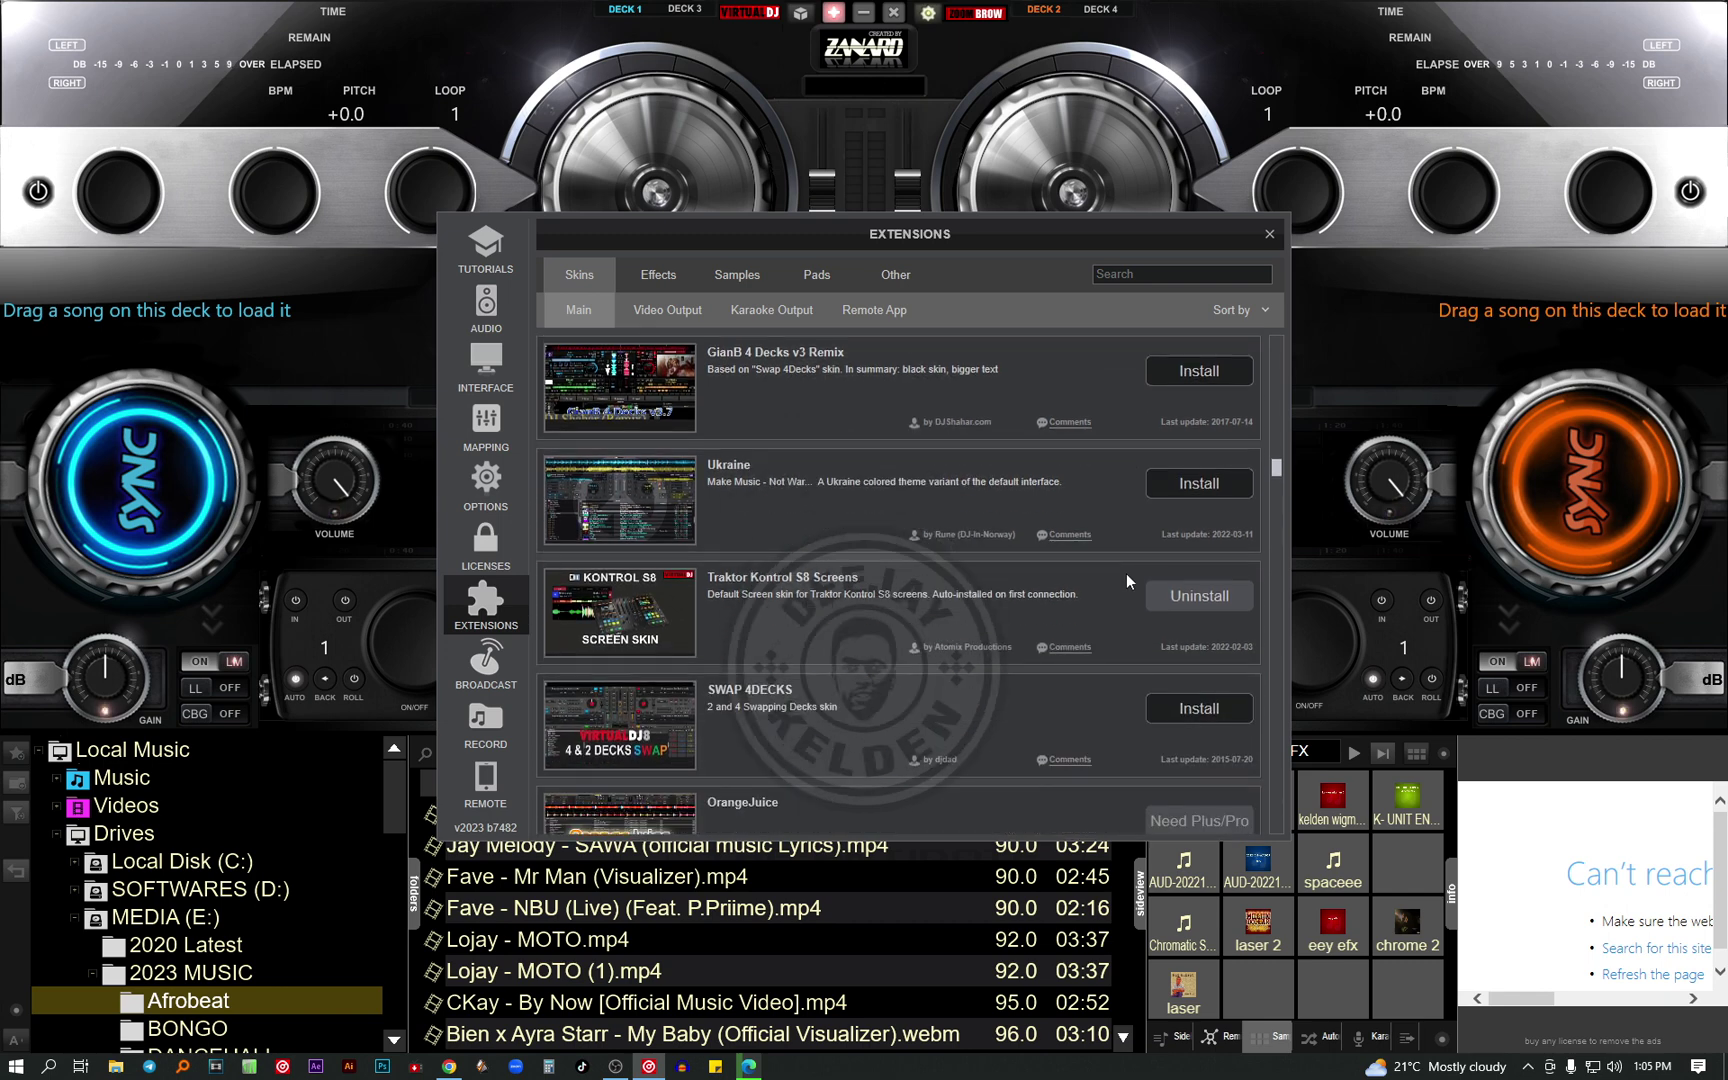
pyautogui.scroll(-1, 1135, 590)
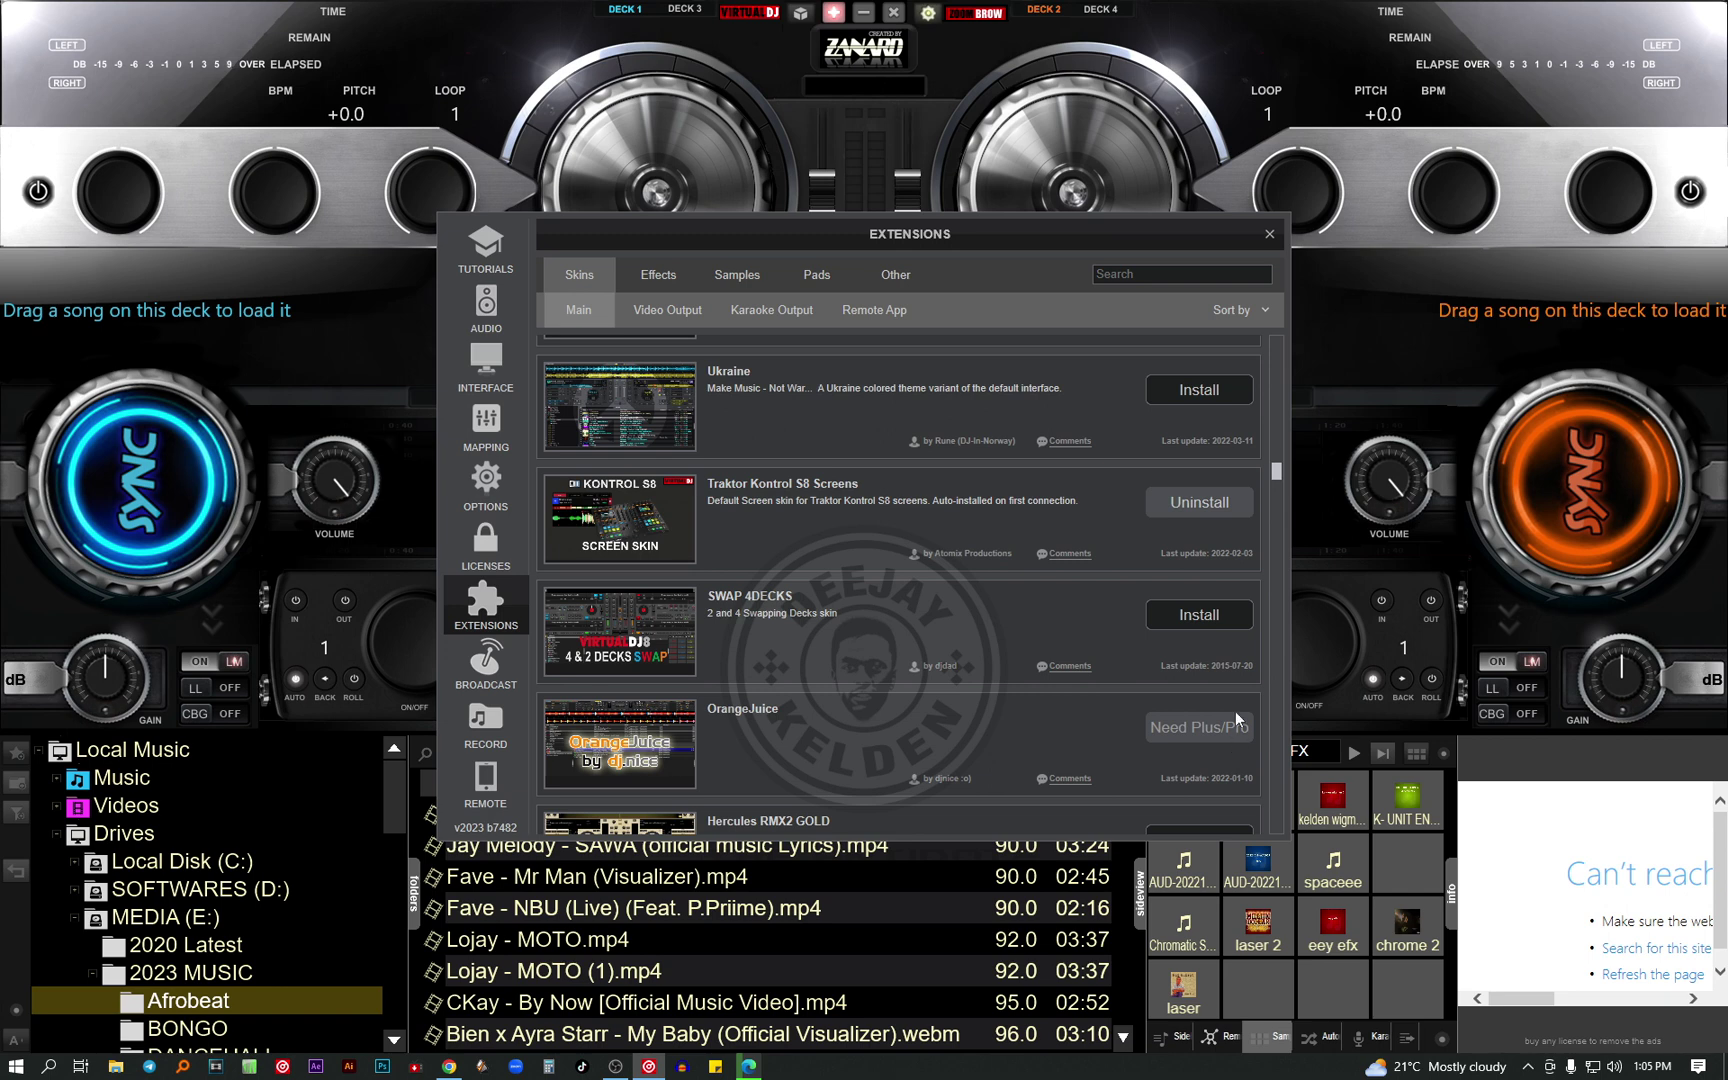
pyautogui.scroll(-1, 1216, 697)
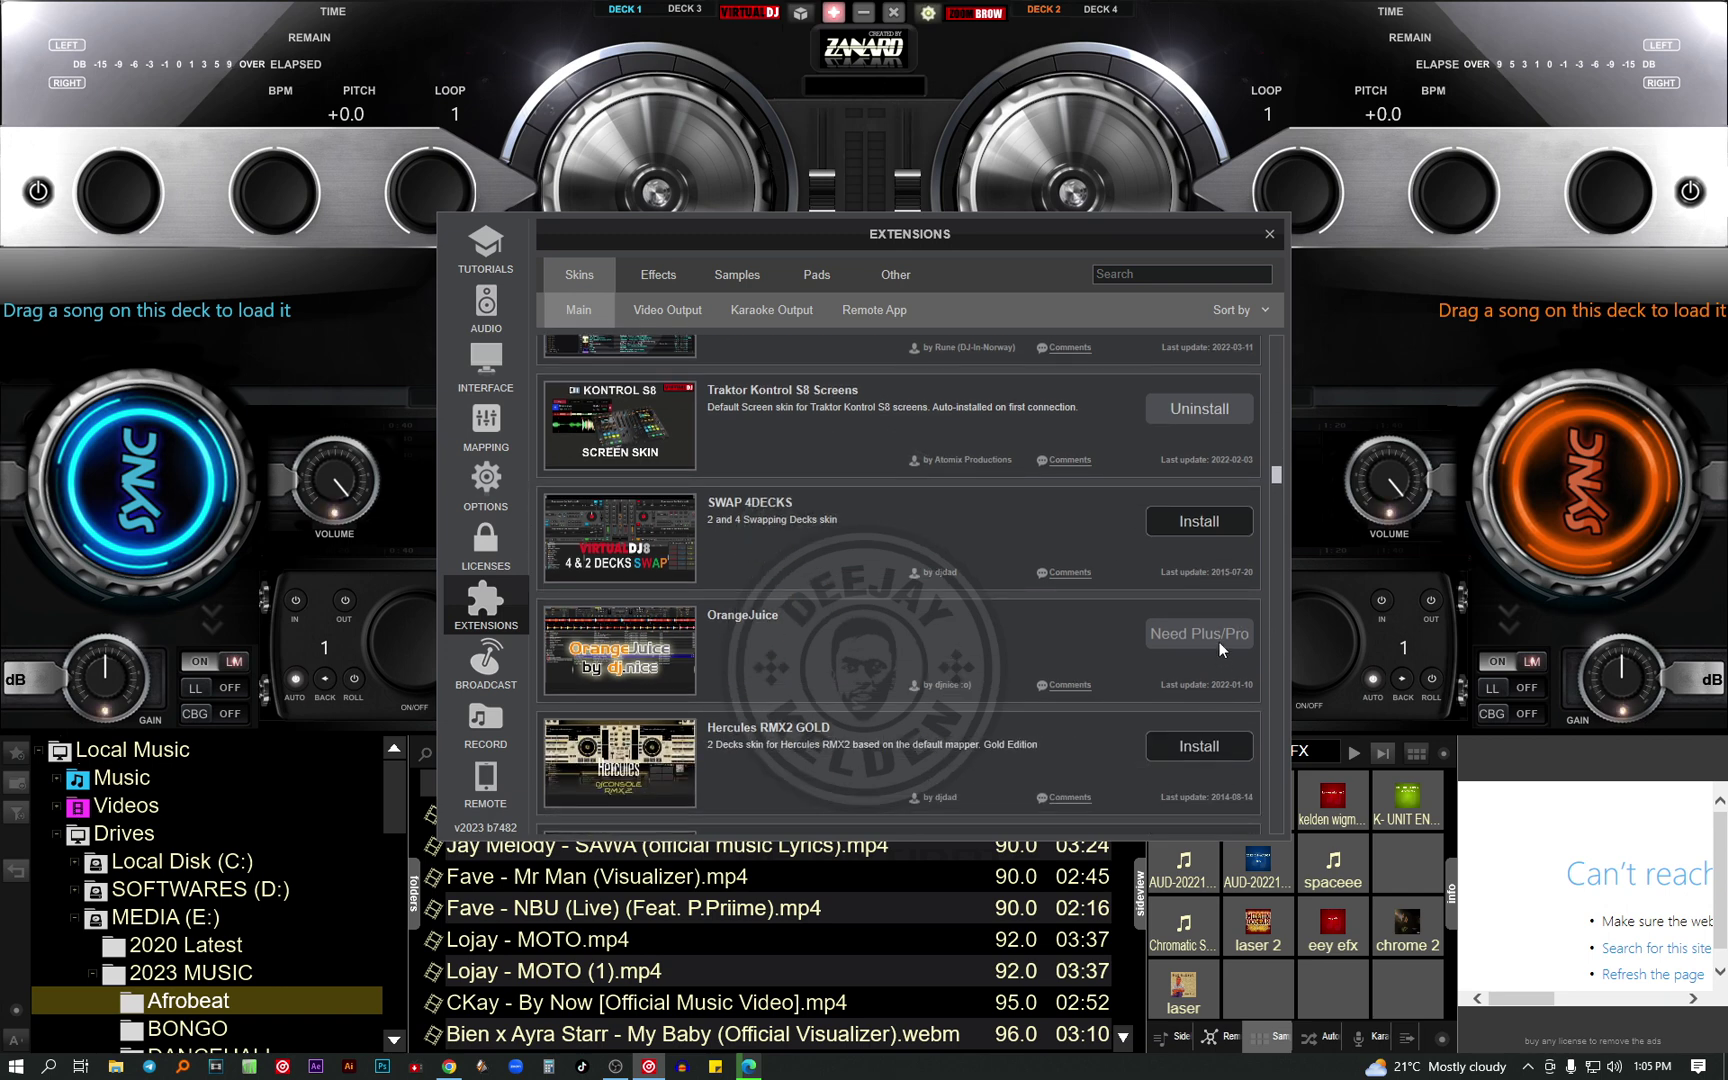
pyautogui.scroll(-1, 1212, 632)
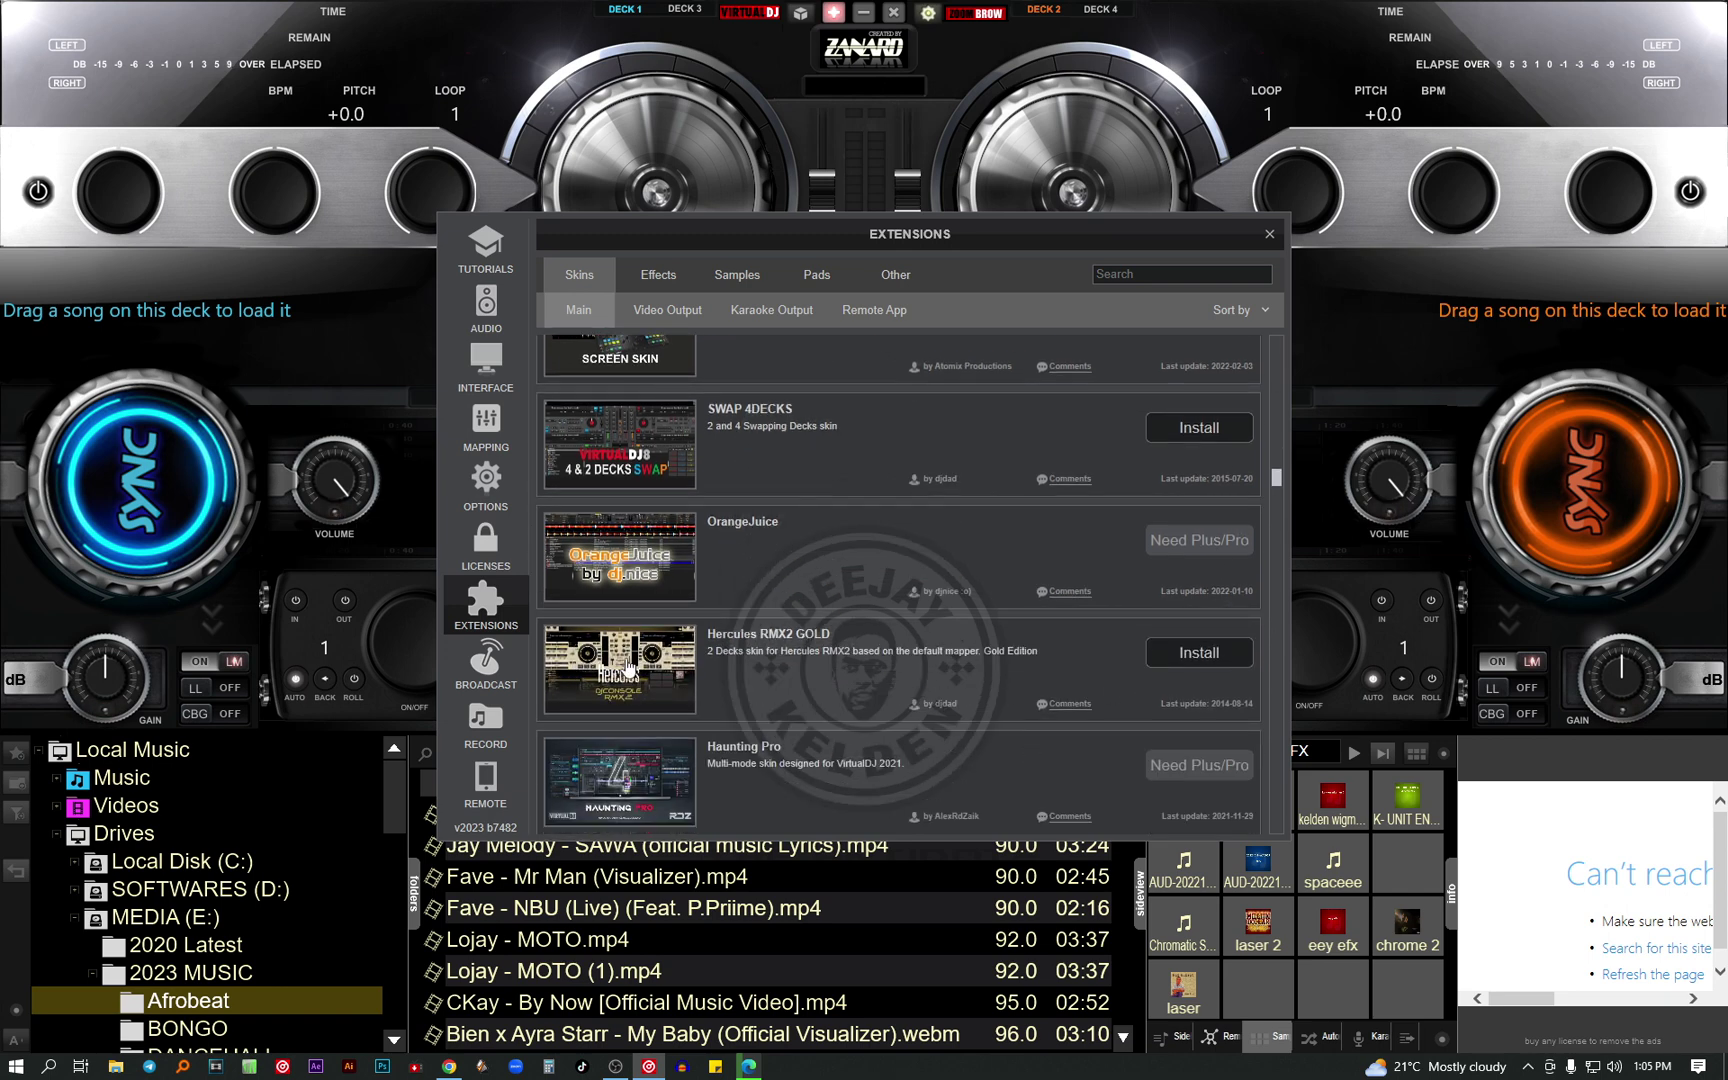
pyautogui.click(1216, 660)
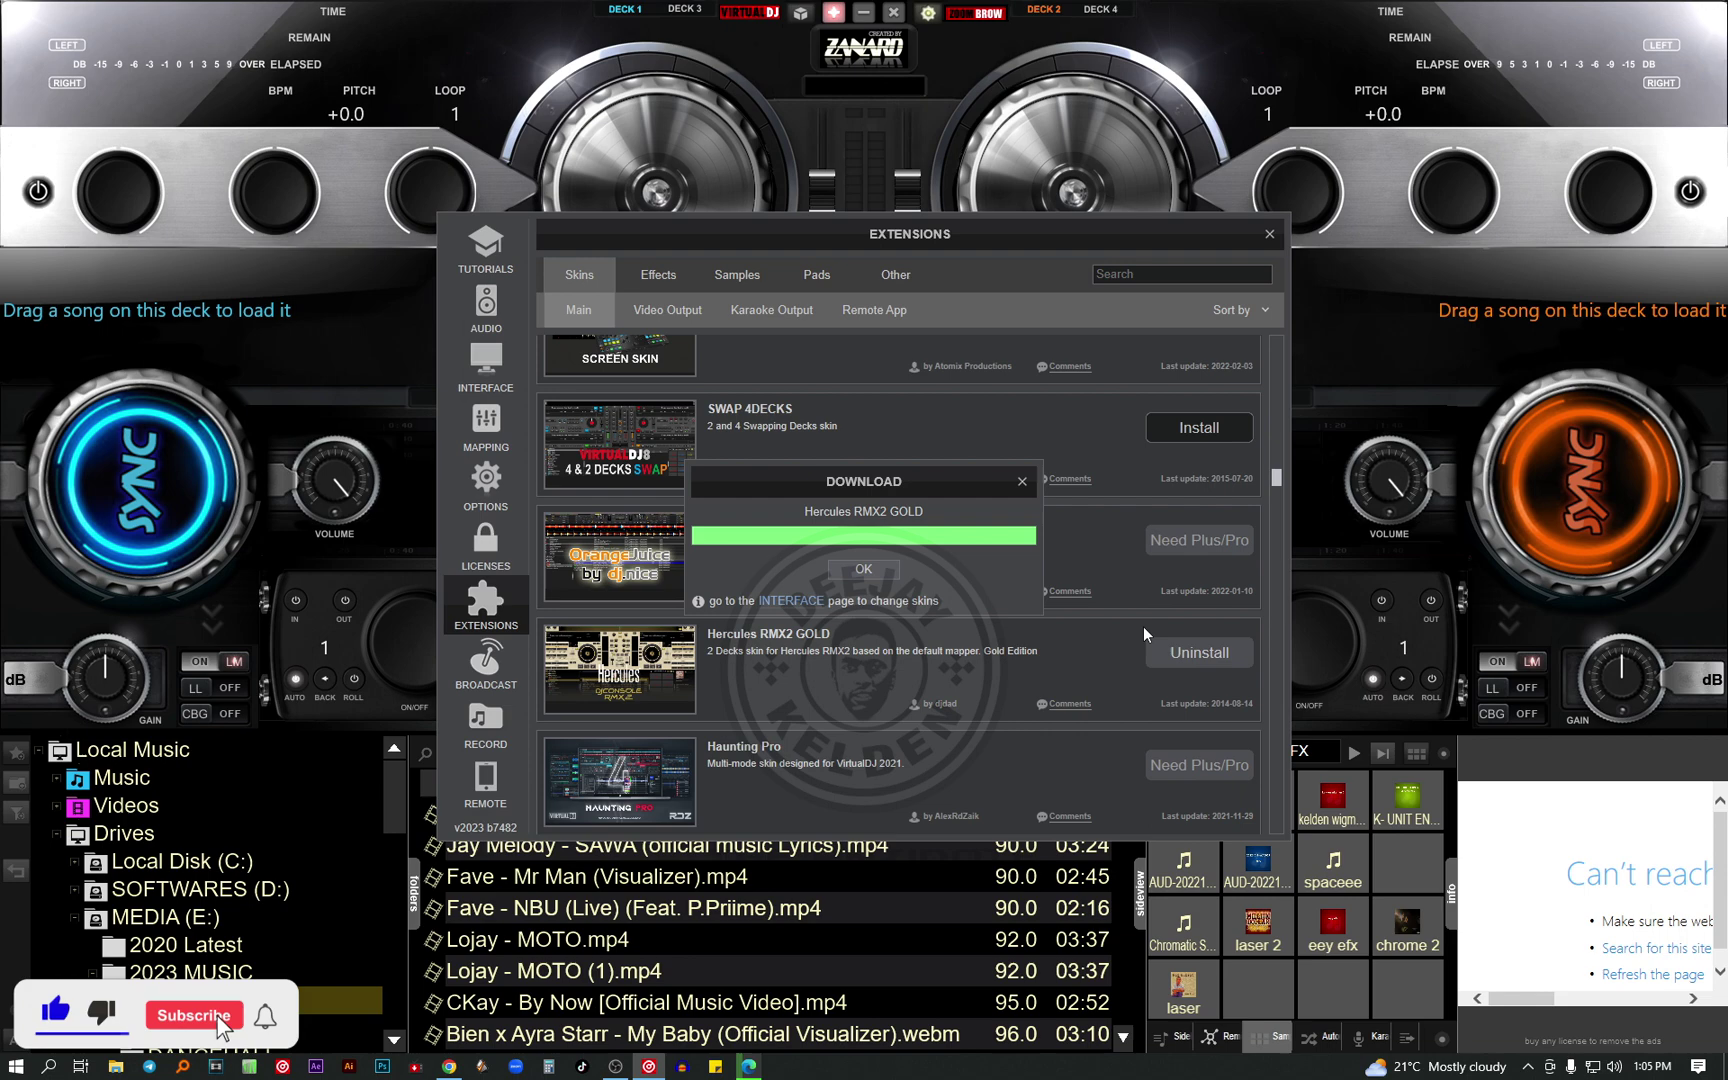
pyautogui.click(889, 574)
pyautogui.scroll(-2, 940, 568)
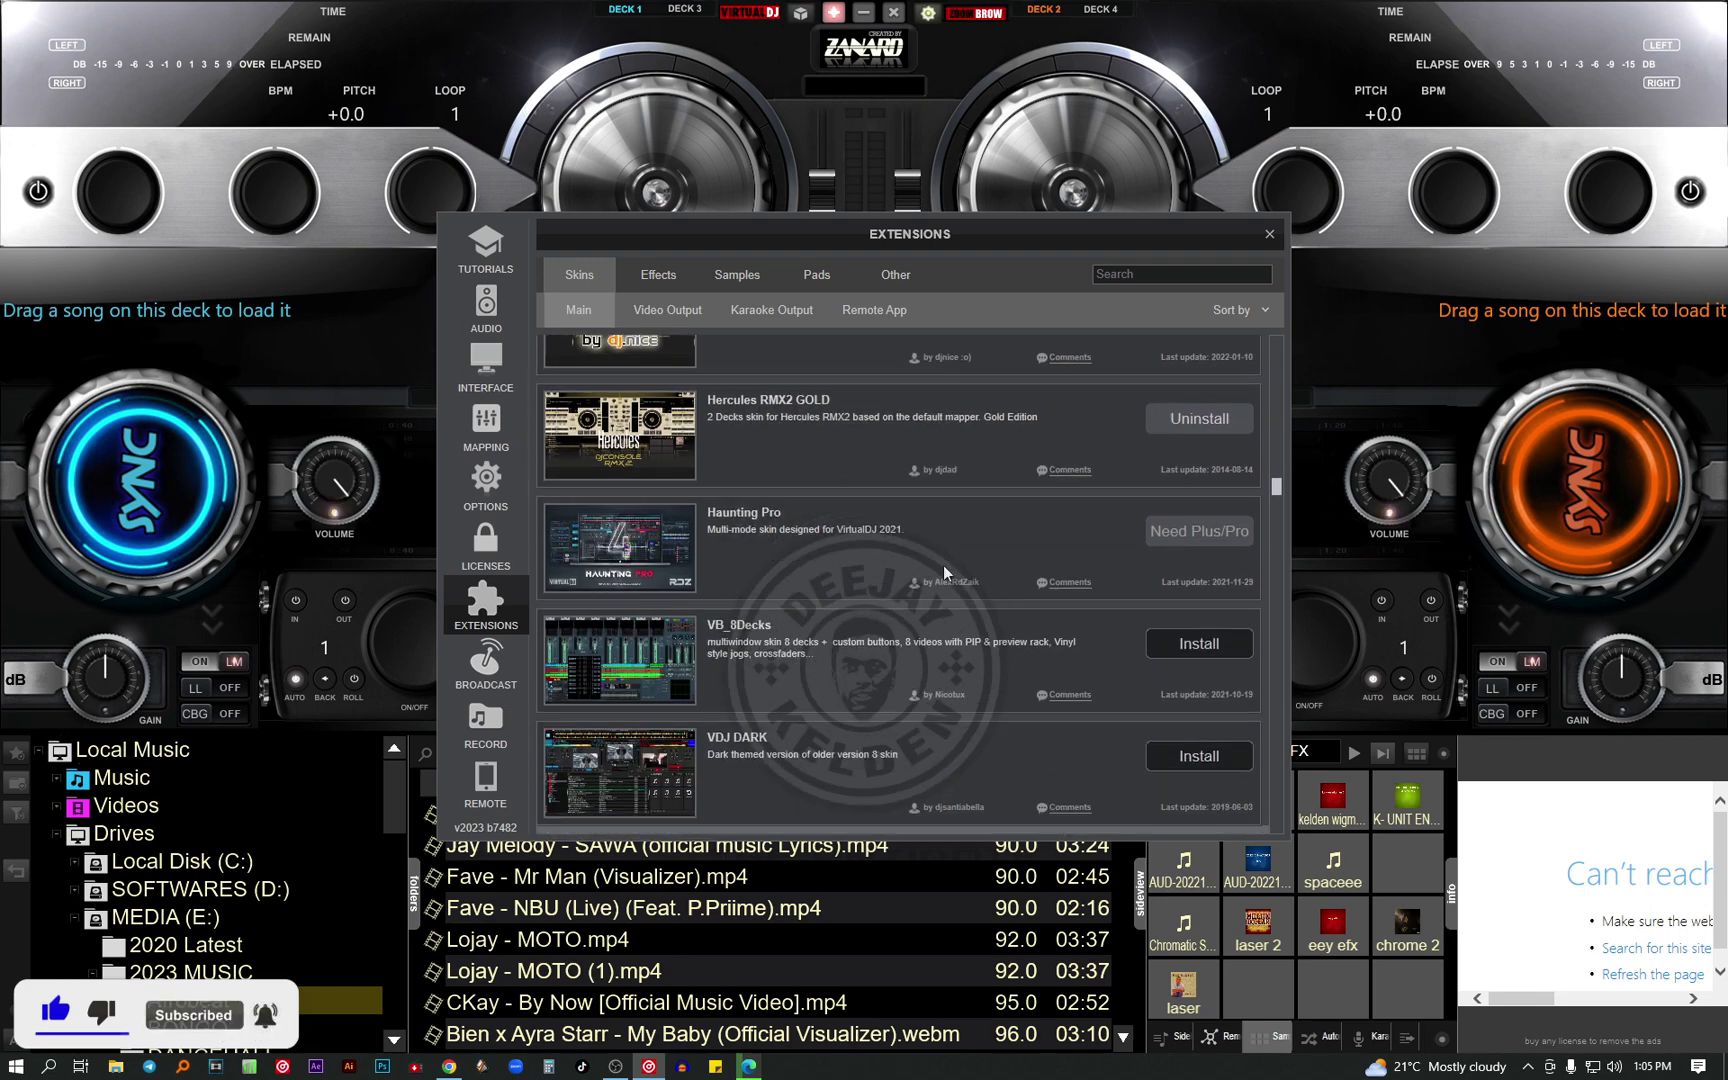
pyautogui.scroll(-3, 944, 566)
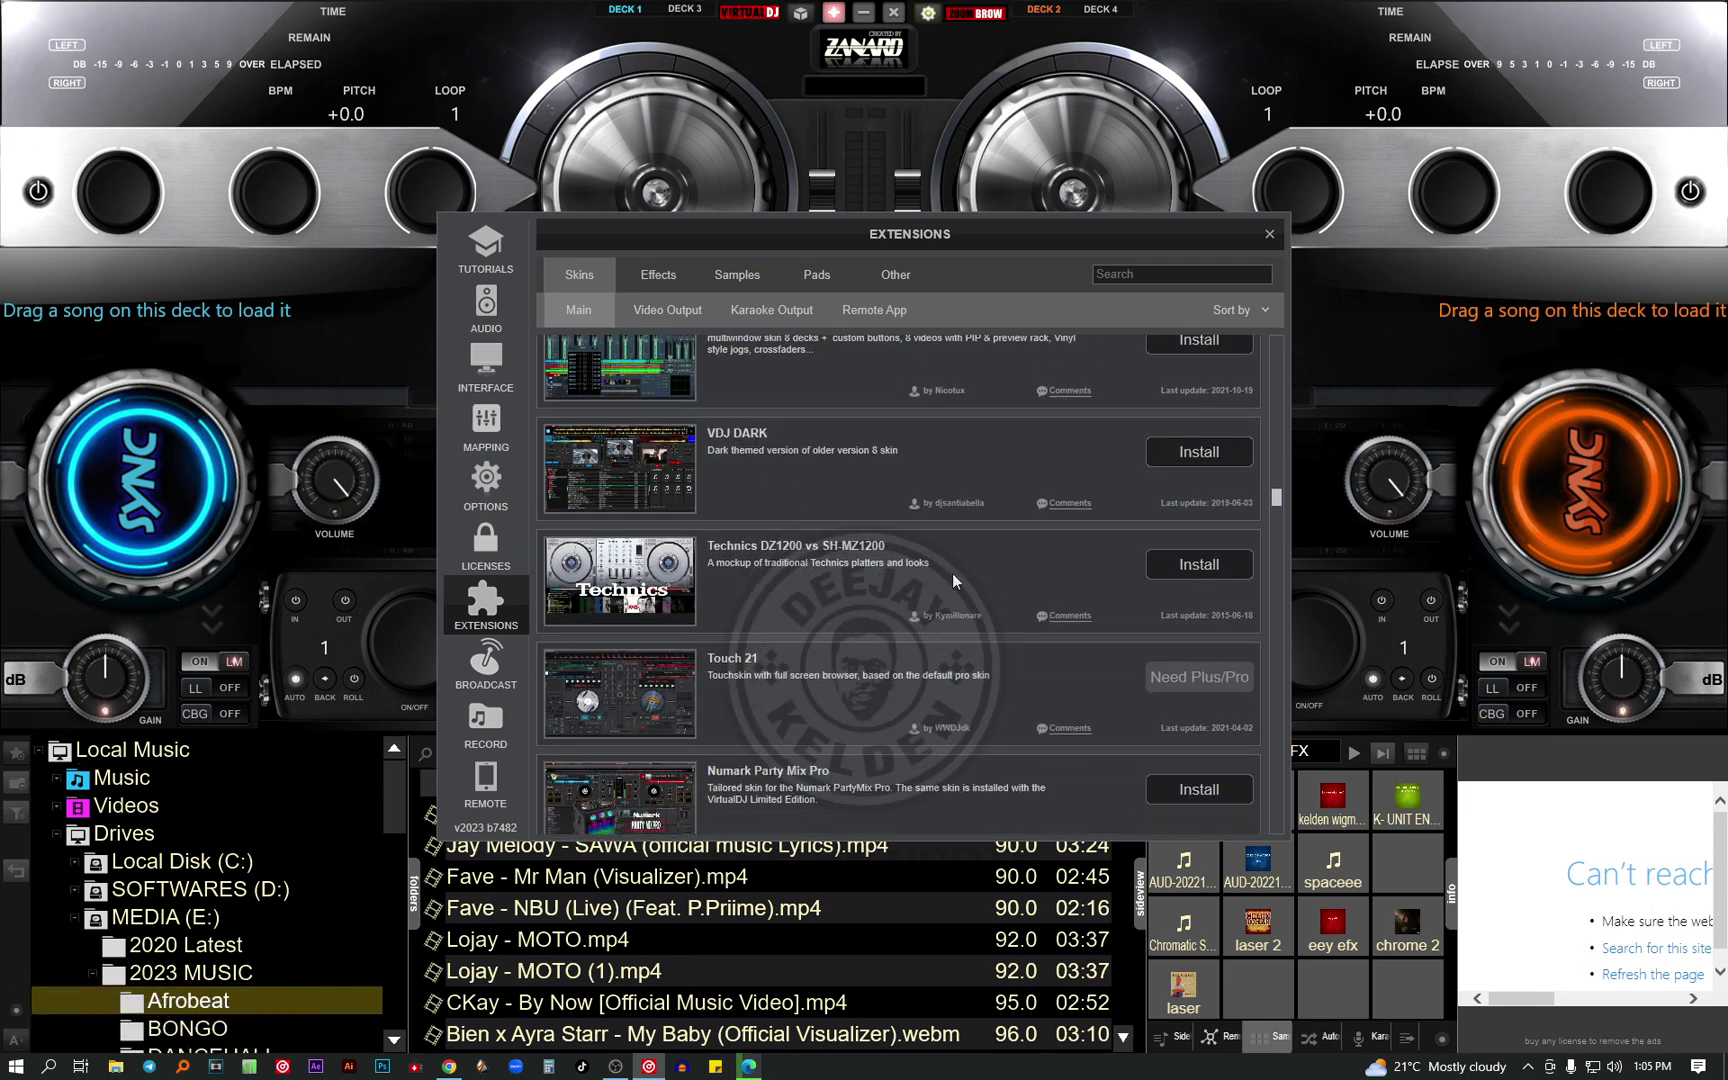
pyautogui.scroll(-6, 952, 572)
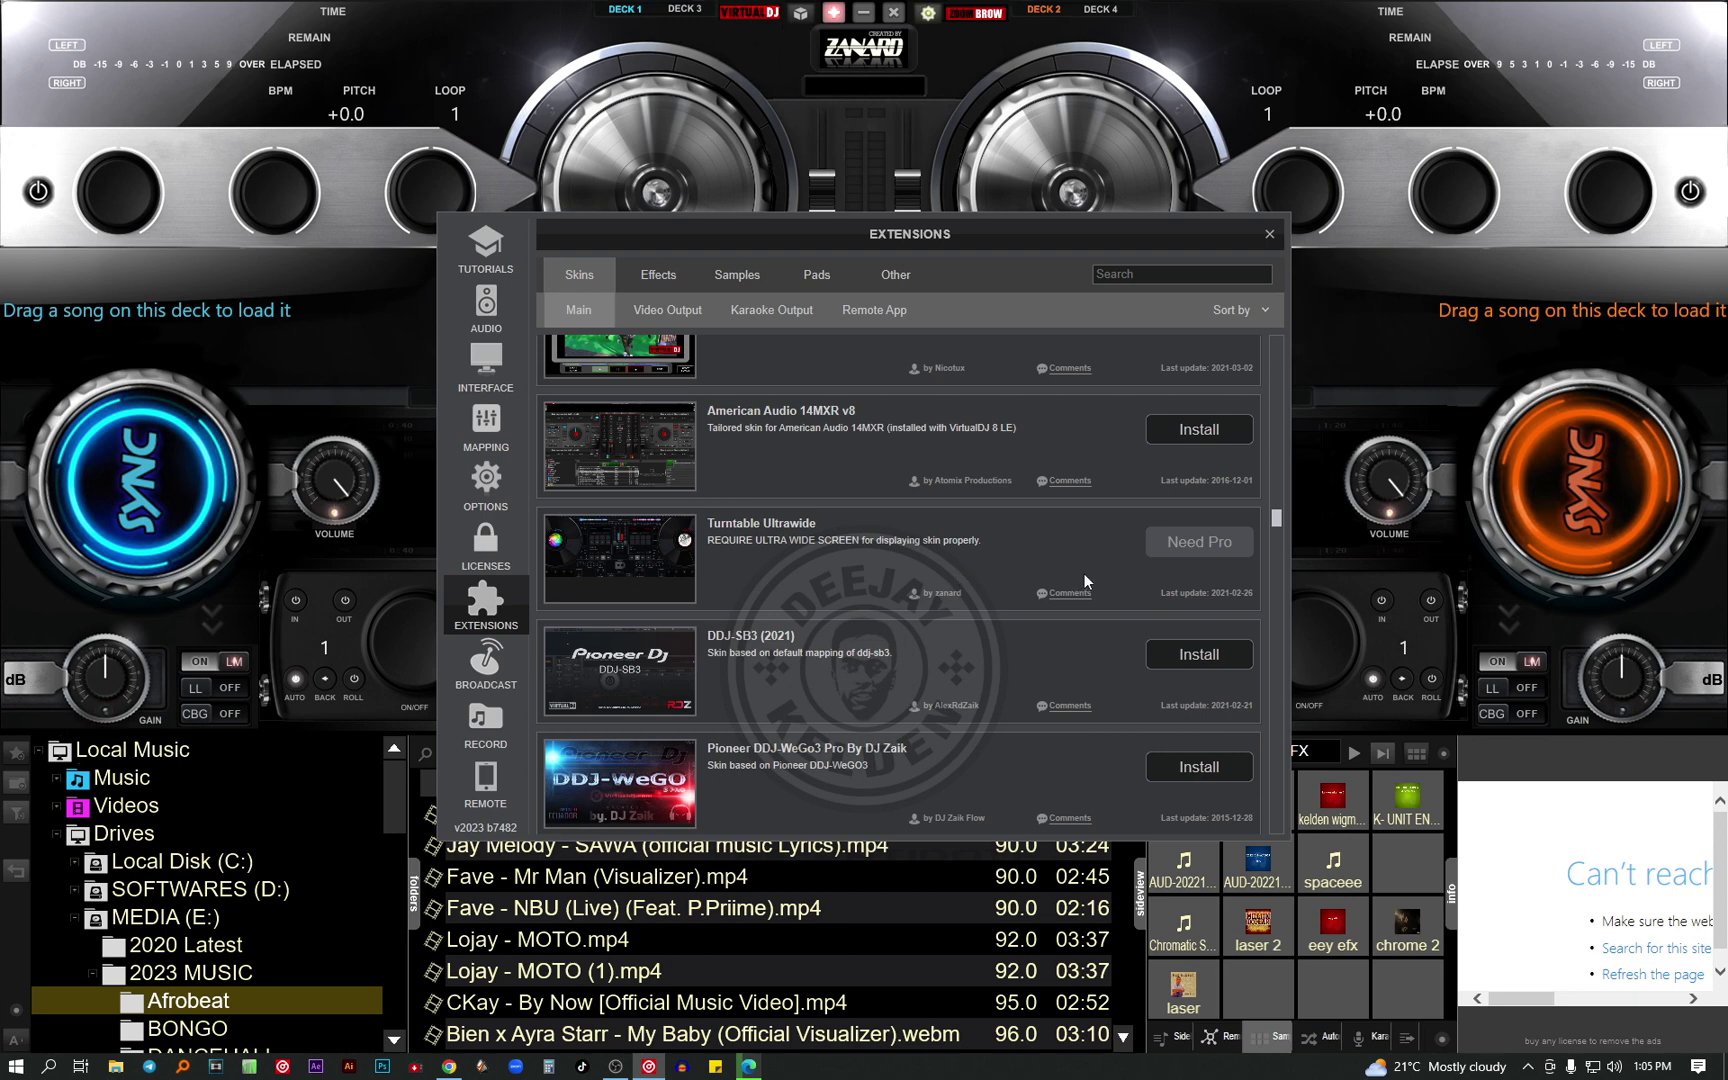
pyautogui.scroll(-8, 900, 566)
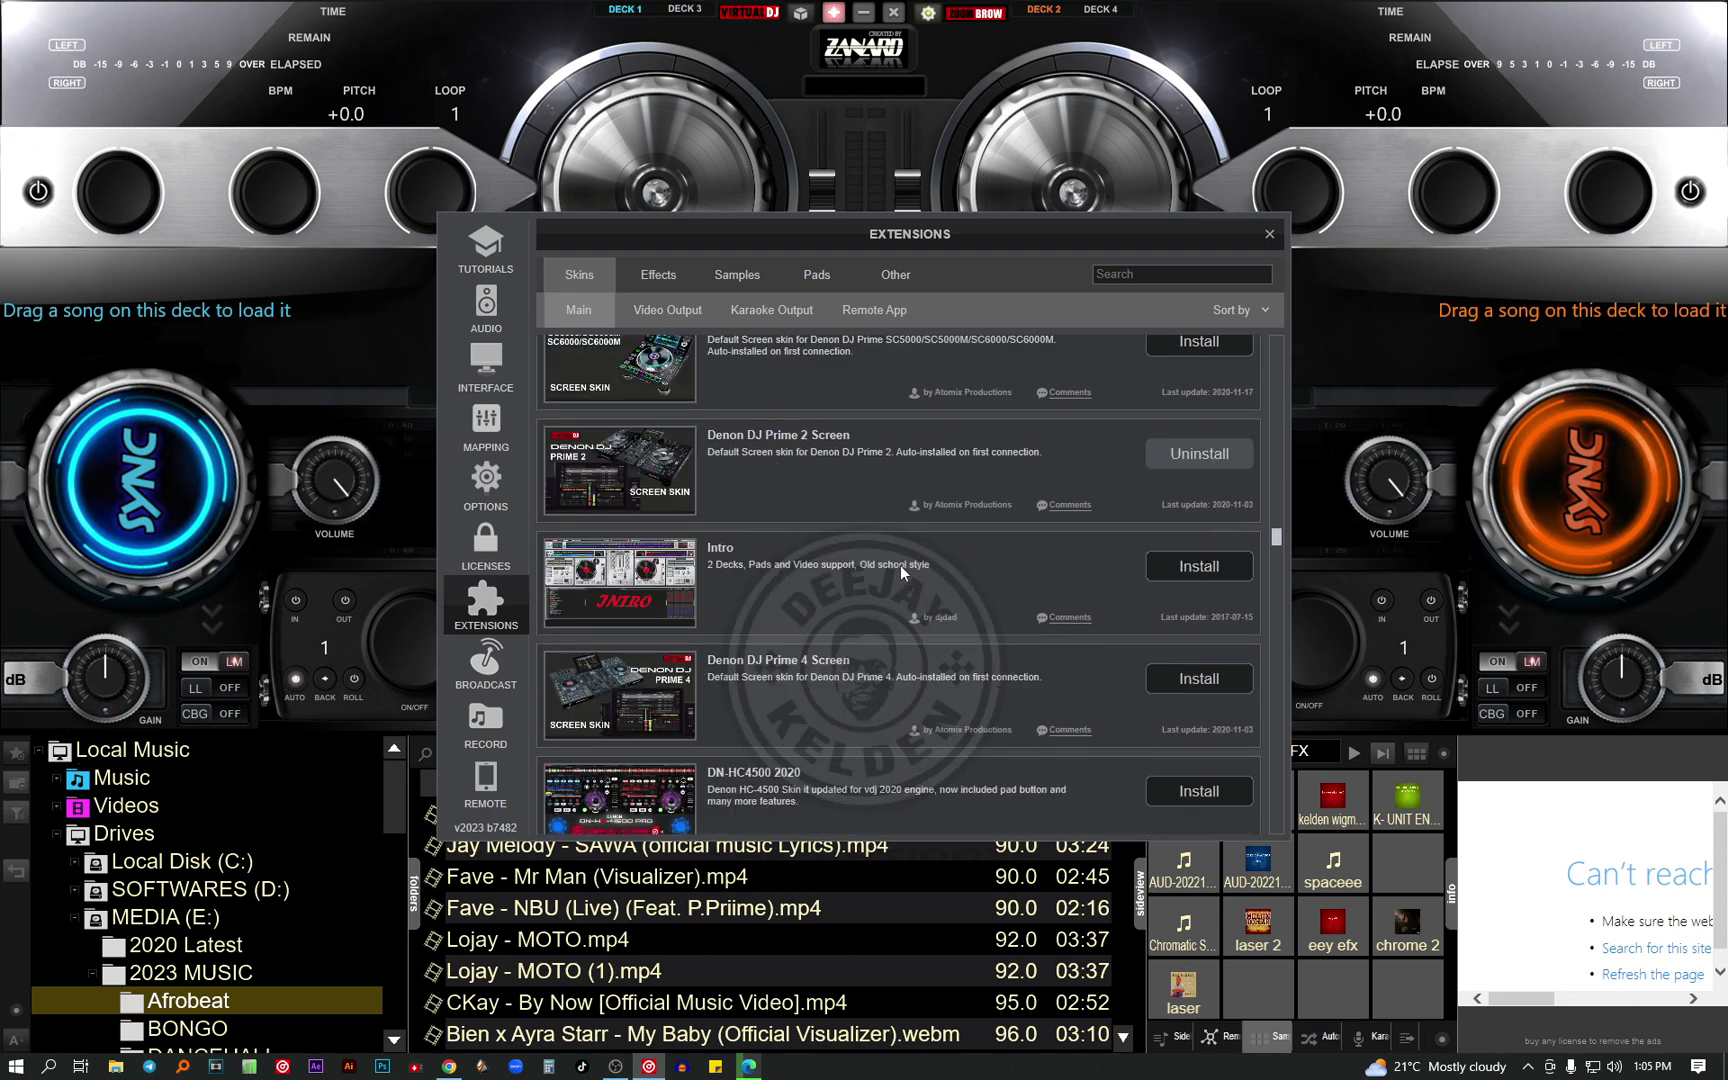
pyautogui.scroll(-10, 900, 566)
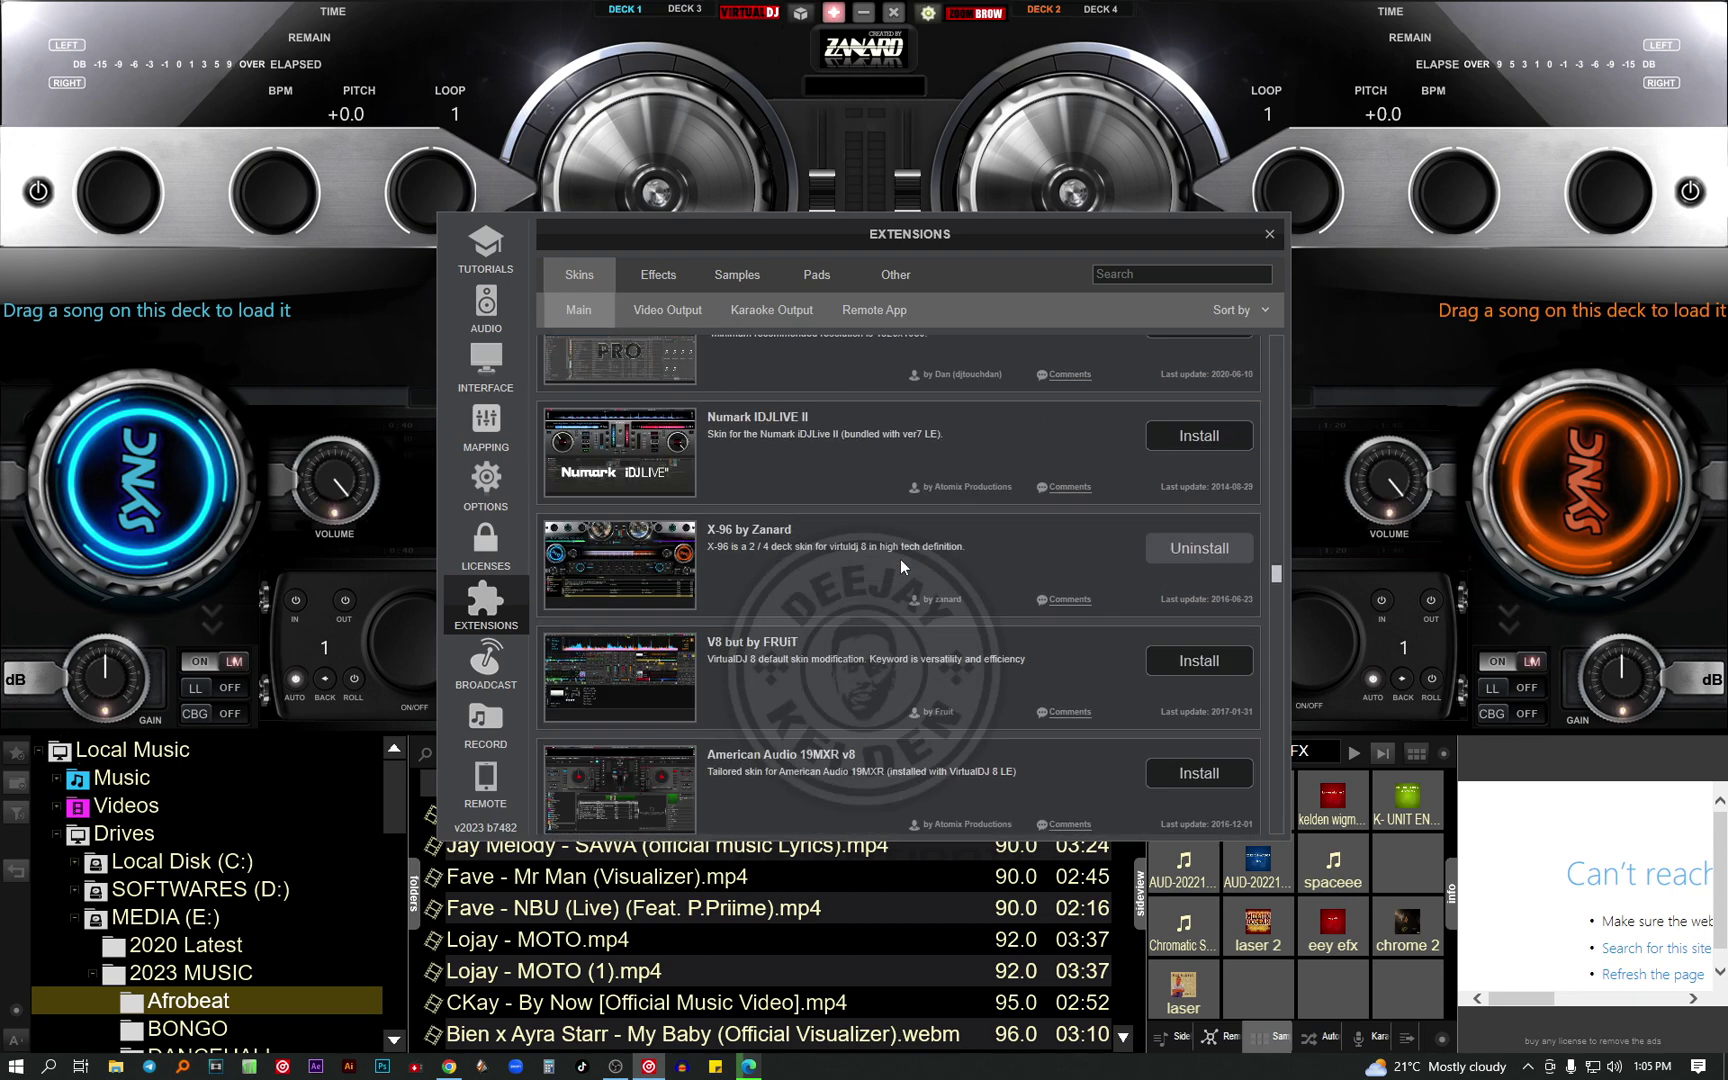
pyautogui.scroll(-4, 900, 559)
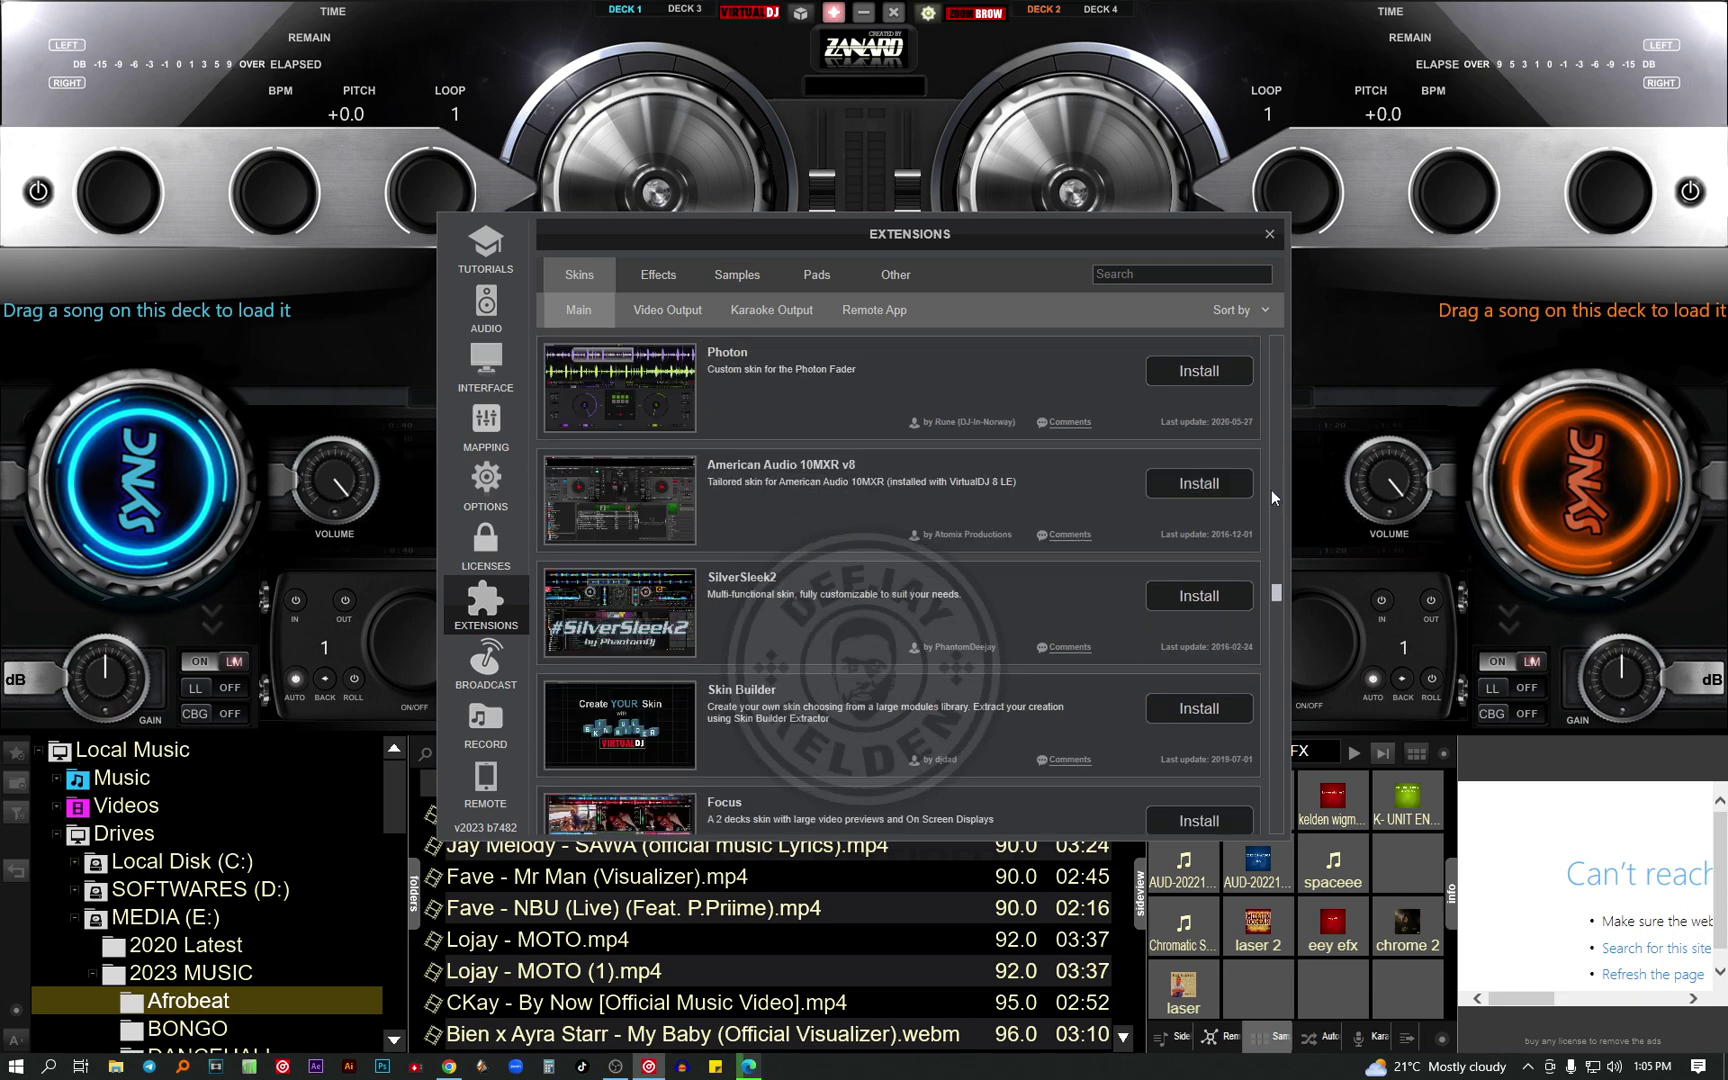
pyautogui.moveTo(1278, 591); pyautogui.dragTo(1268, 820)
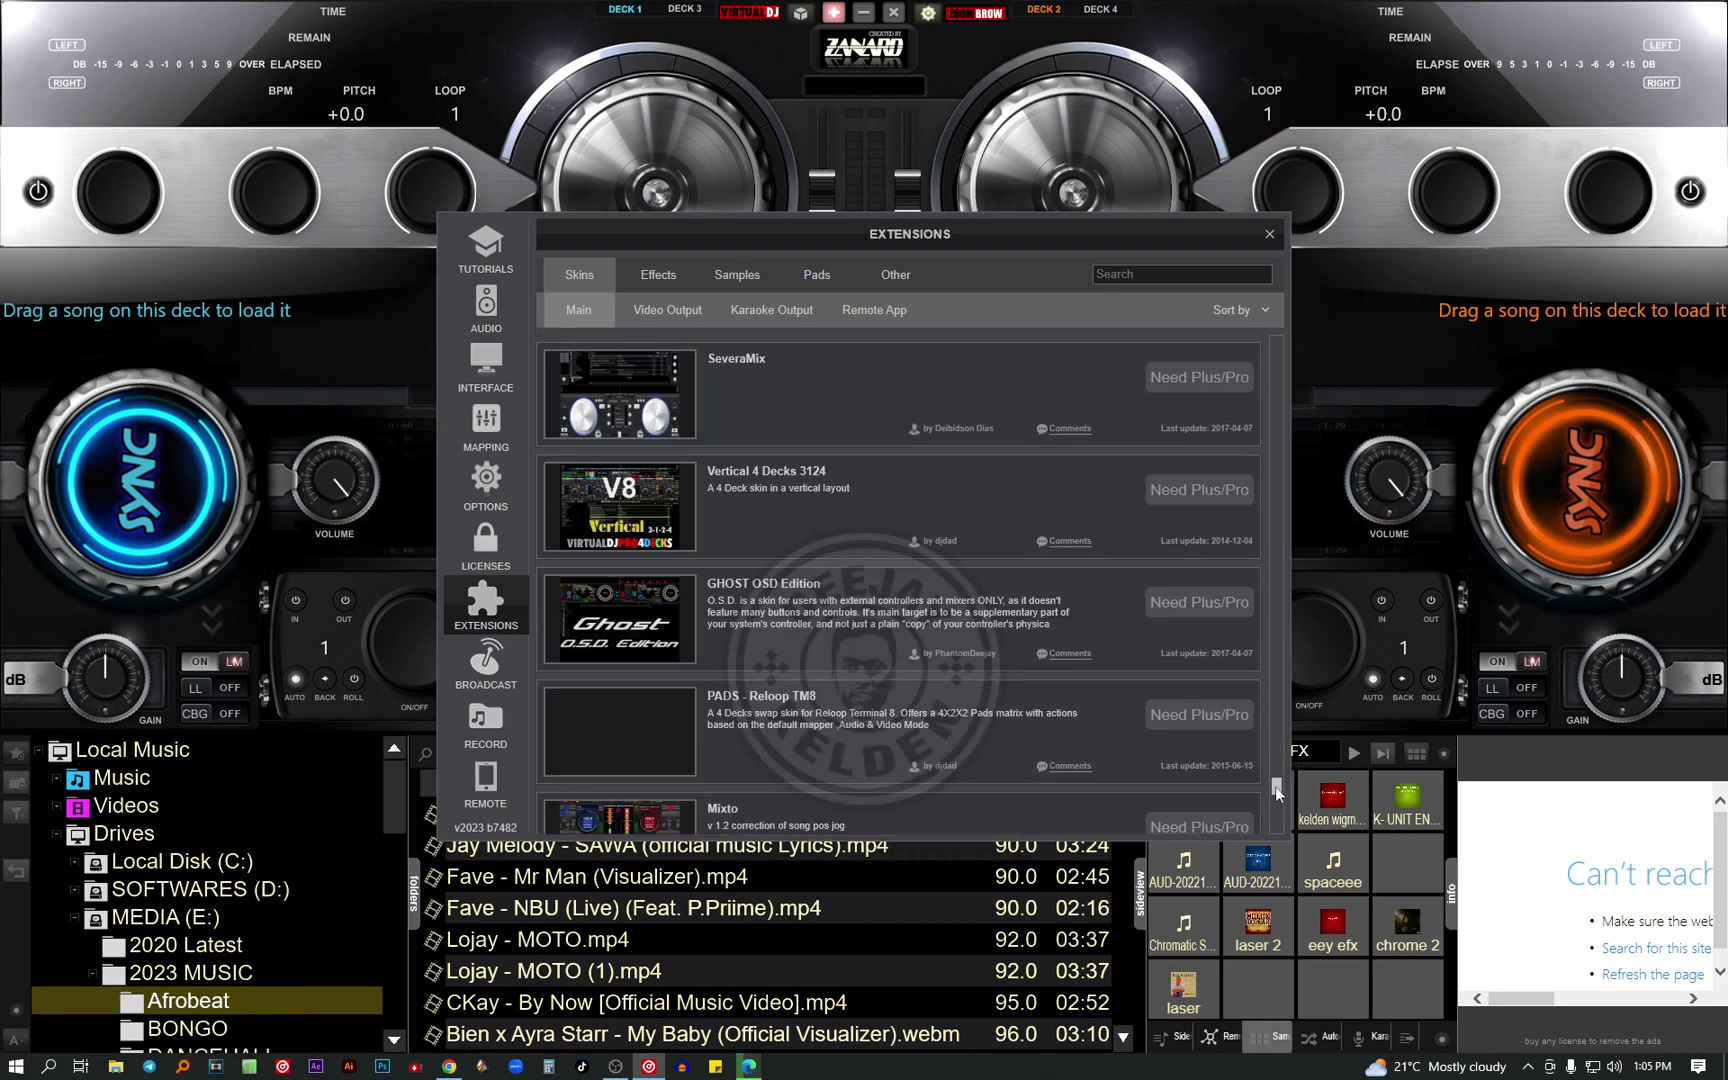
pyautogui.moveTo(1281, 789); pyautogui.dragTo(1276, 781)
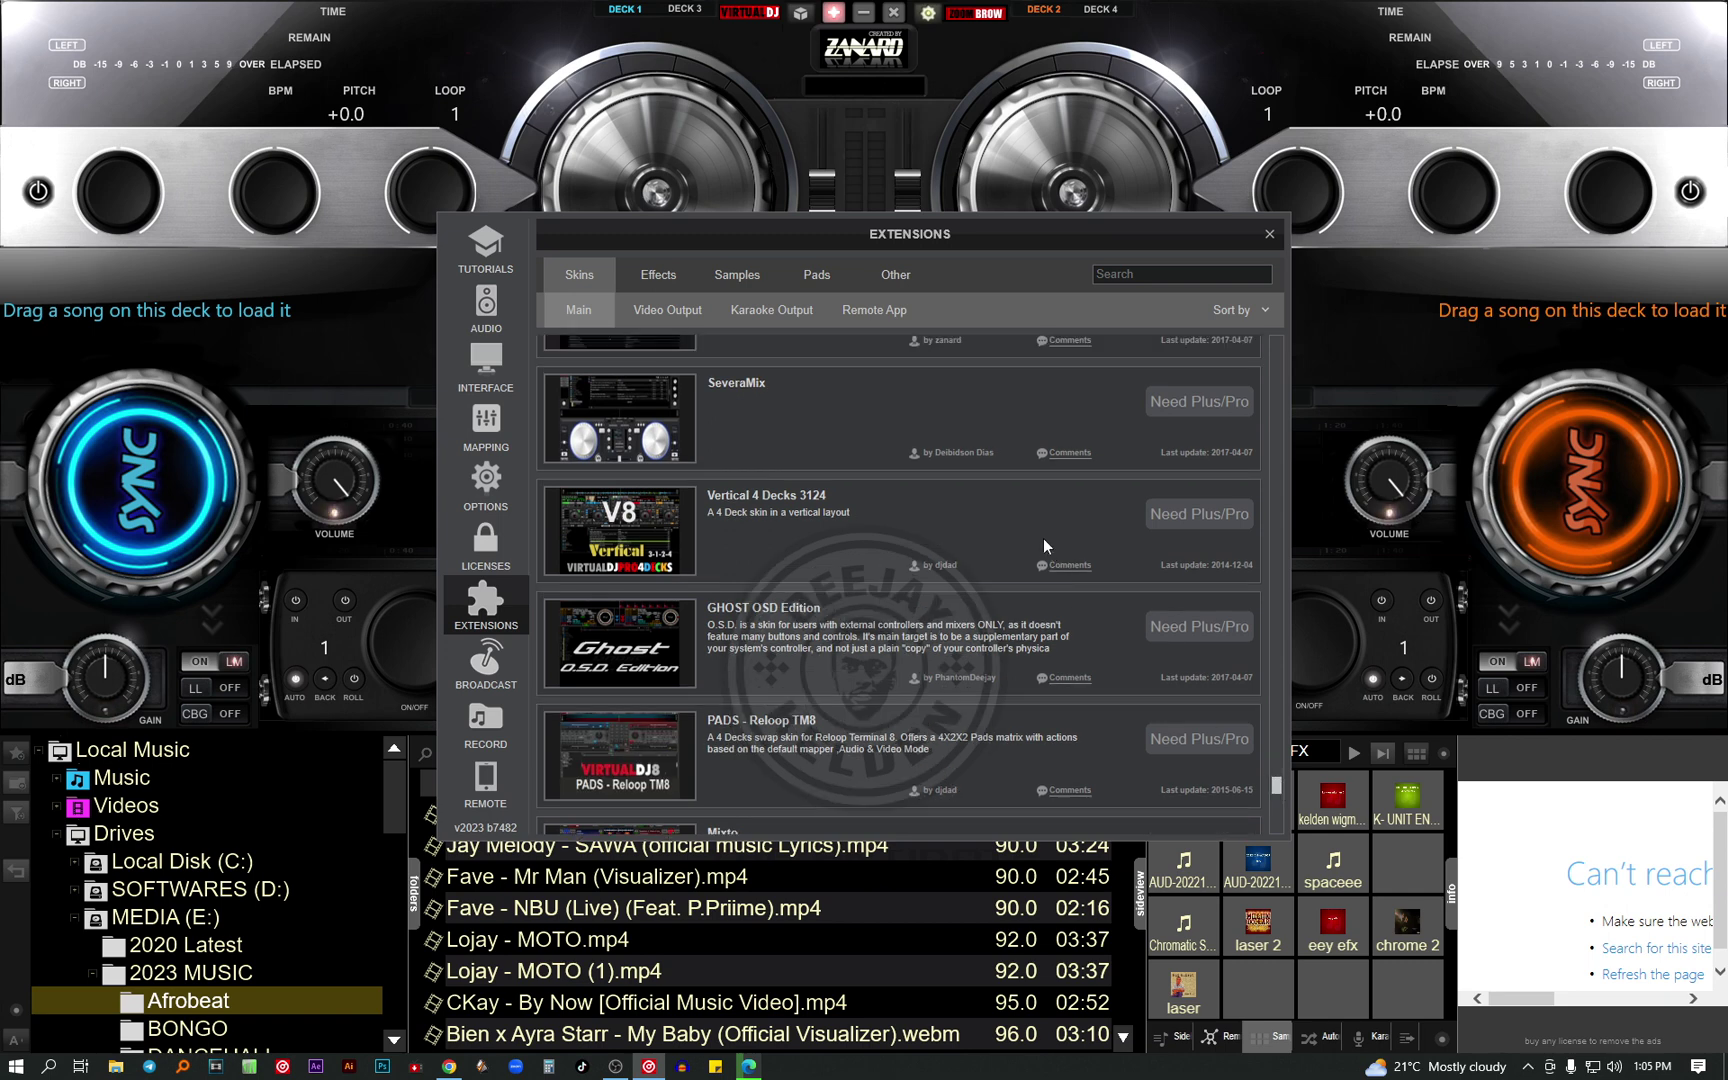
pyautogui.scroll(5, 1044, 539)
pyautogui.scroll(3, 1025, 428)
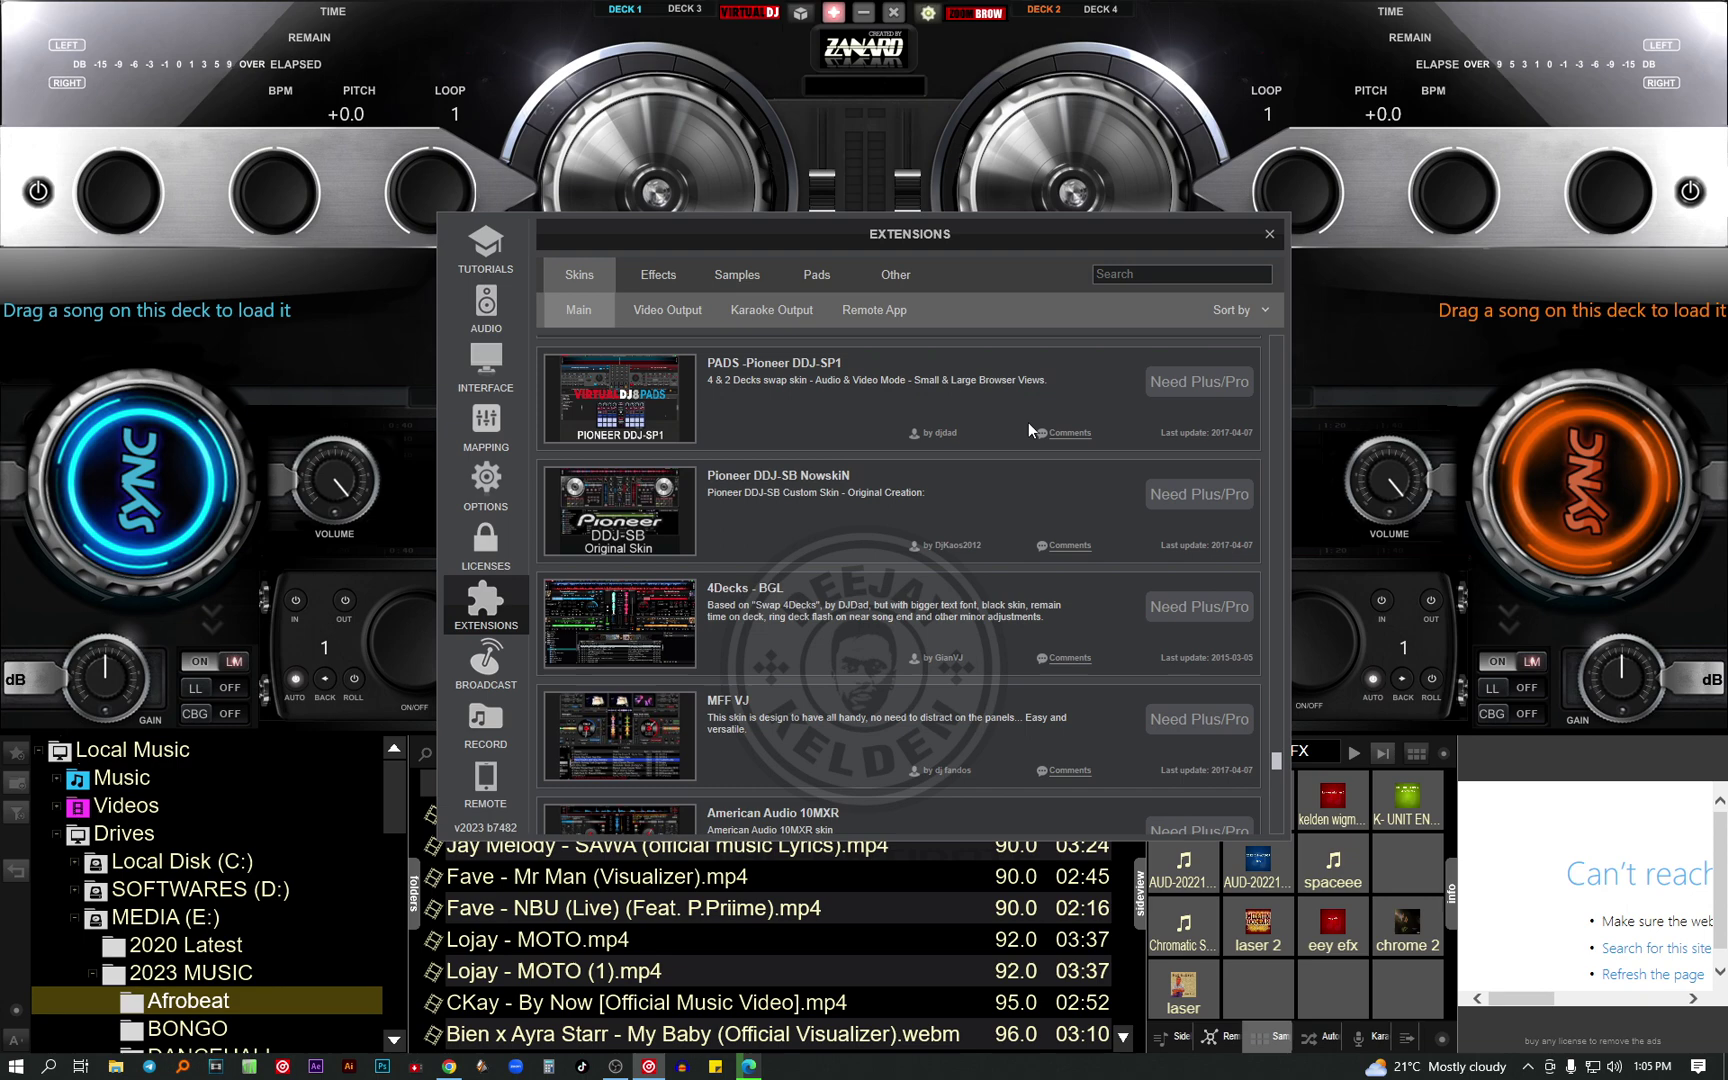
pyautogui.scroll(10, 1013, 466)
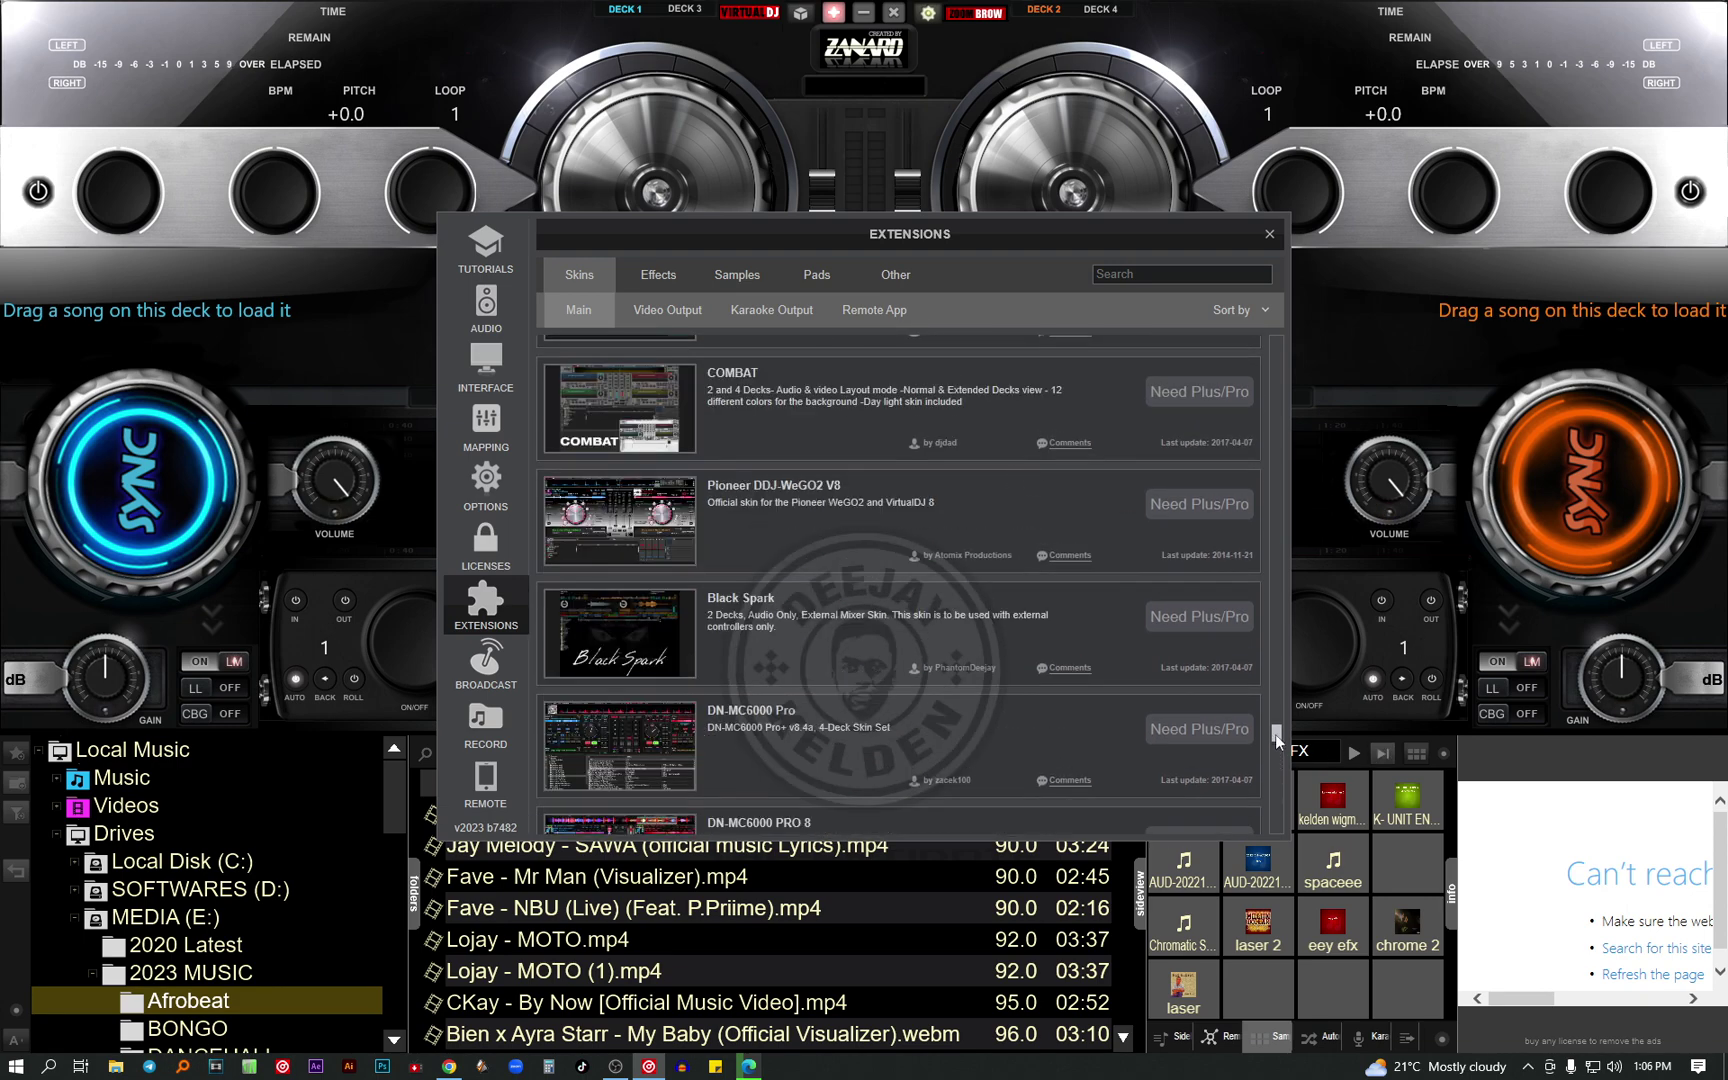
pyautogui.scroll(6, 1284, 684)
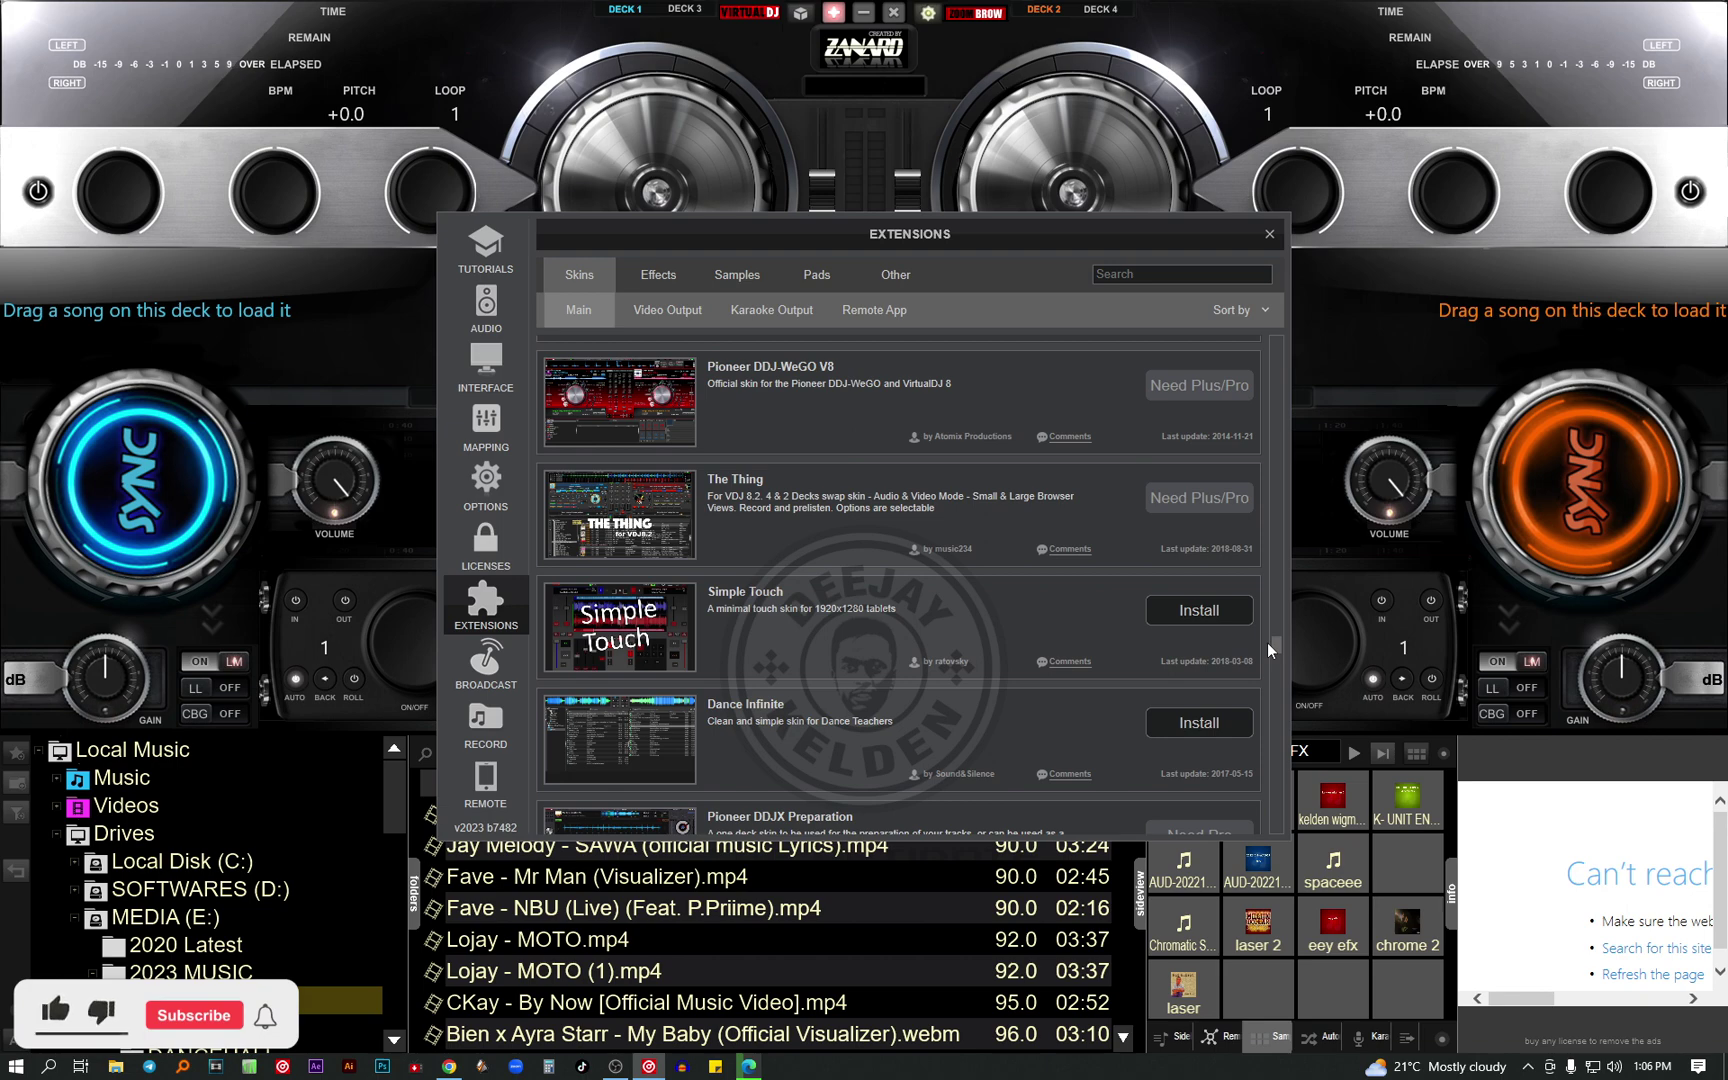
pyautogui.moveTo(1268, 644); pyautogui.dragTo(1288, 497)
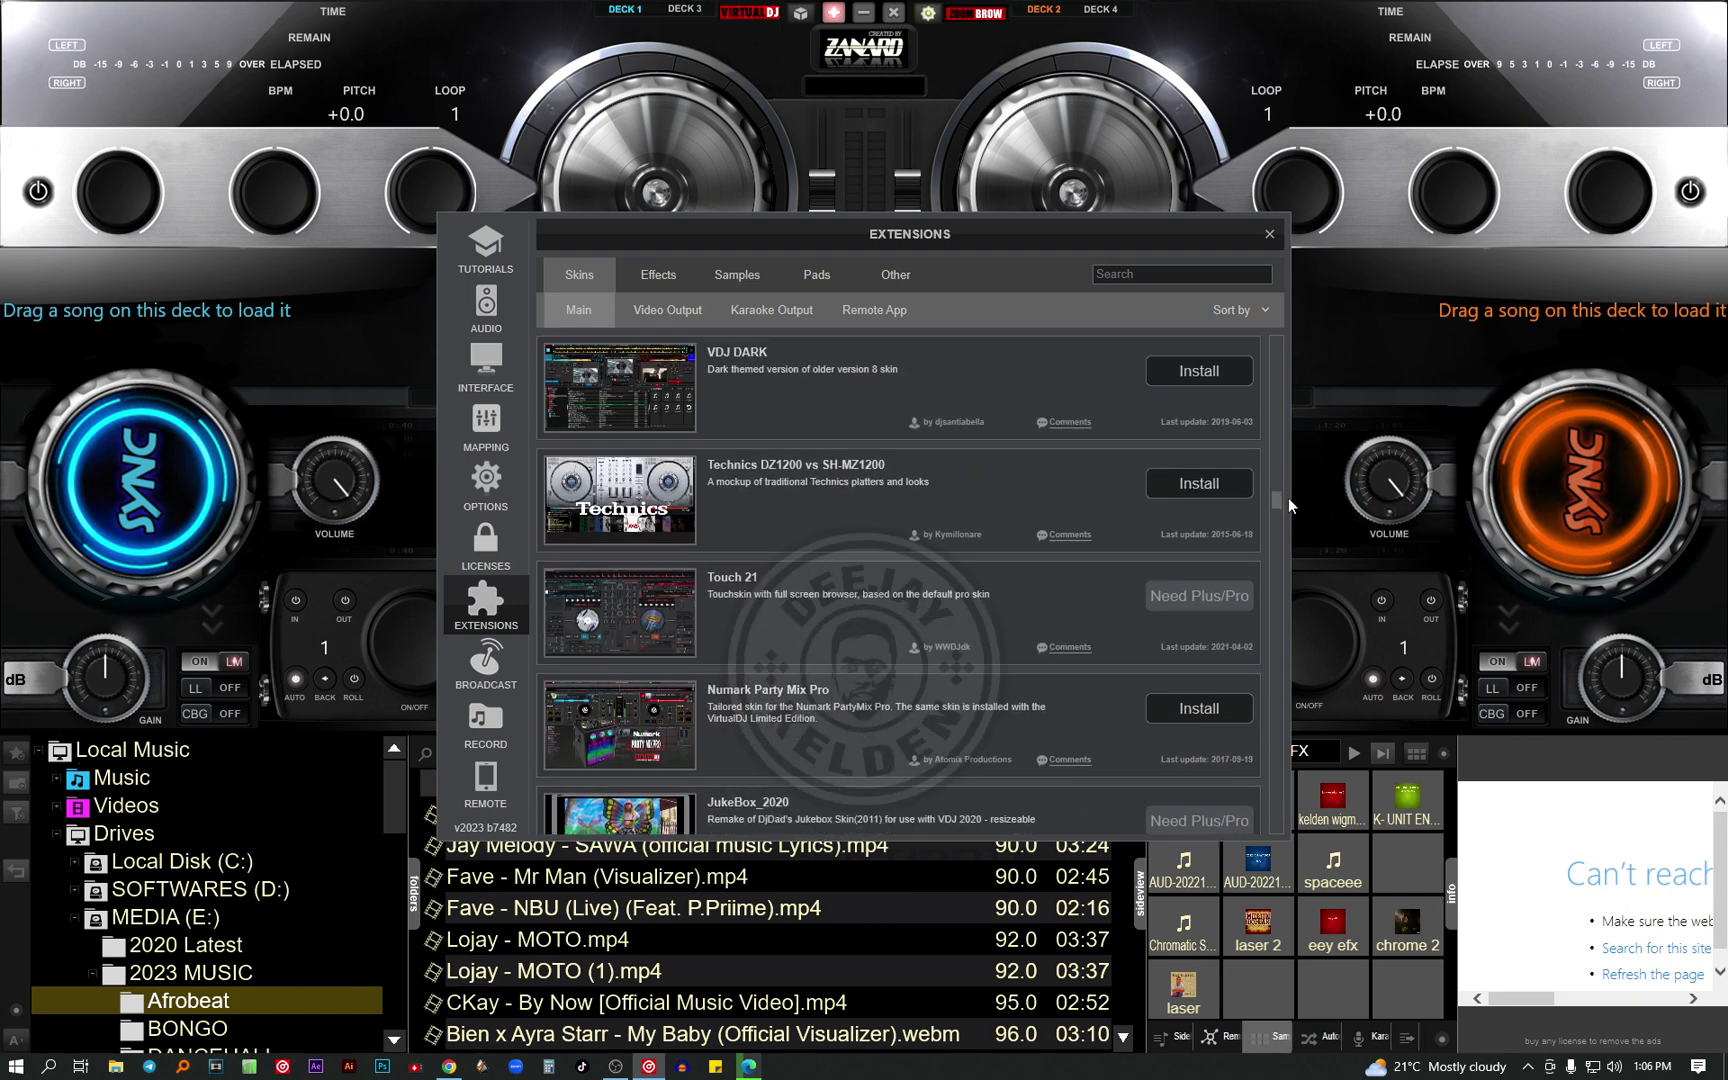
# Install the free VDJ DARK skin and dismiss the finished download notice
pyautogui.click(1228, 396)
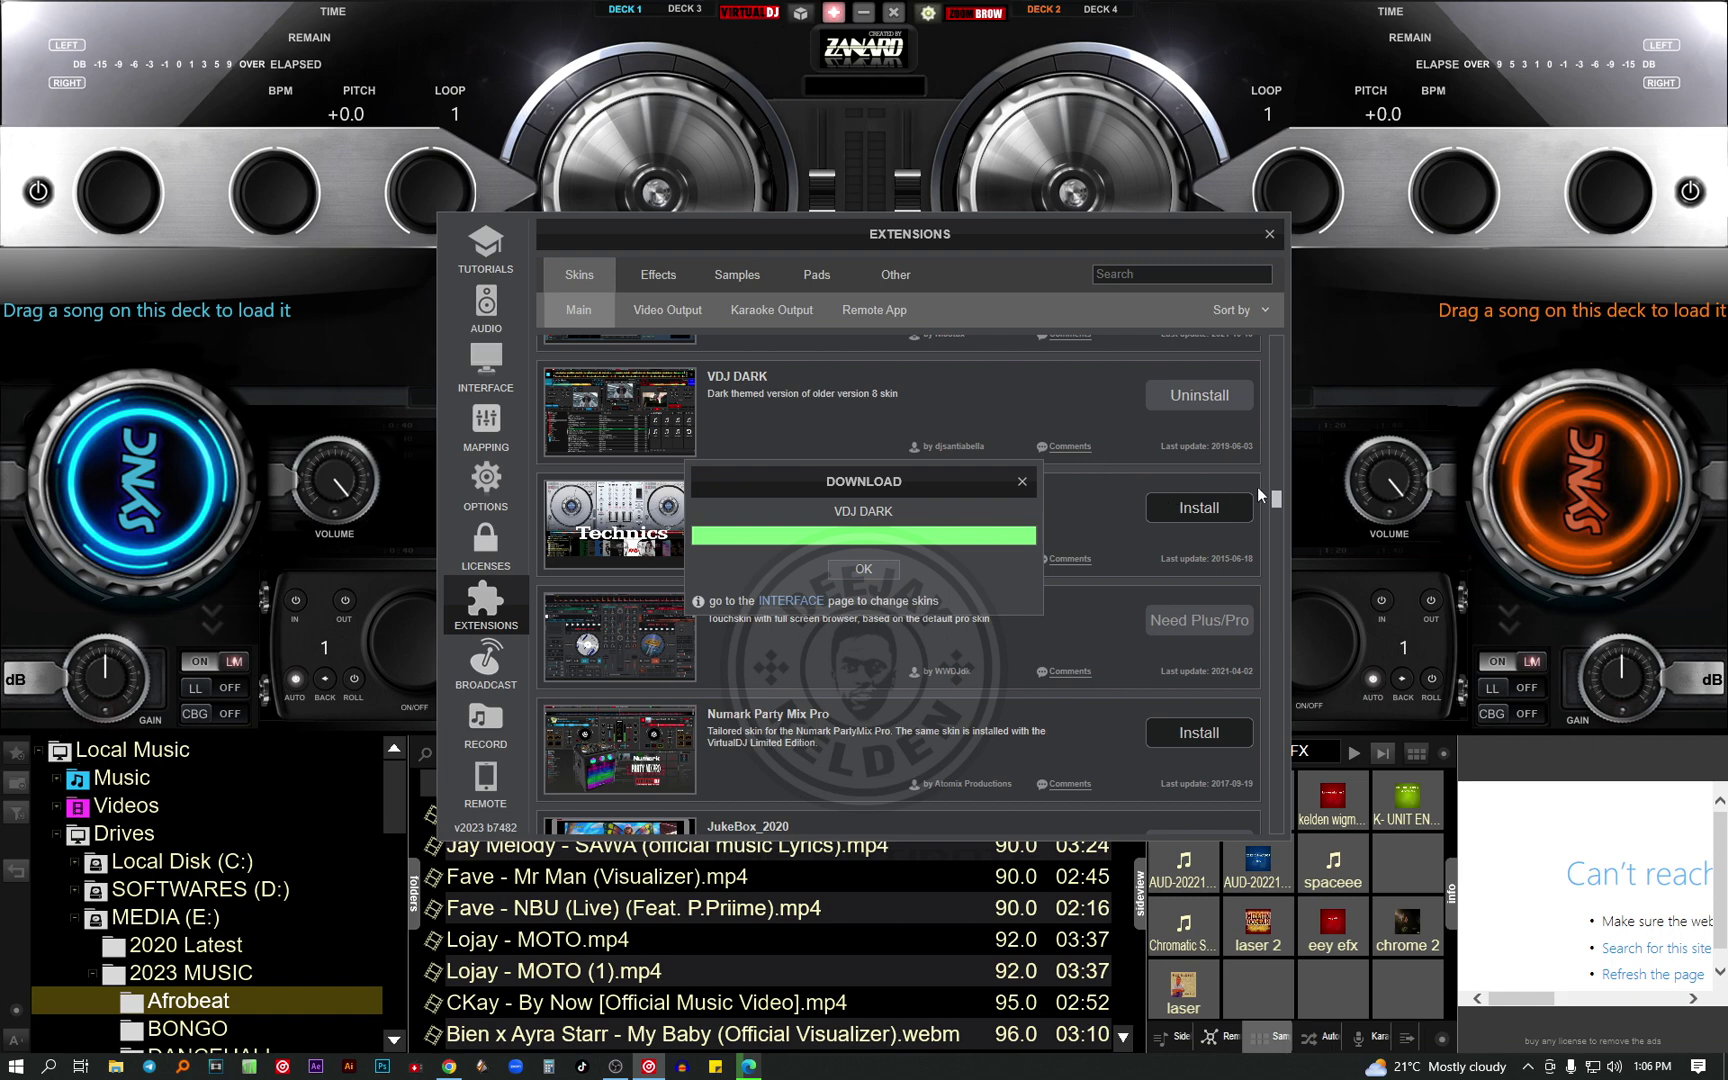
pyautogui.click(866, 570)
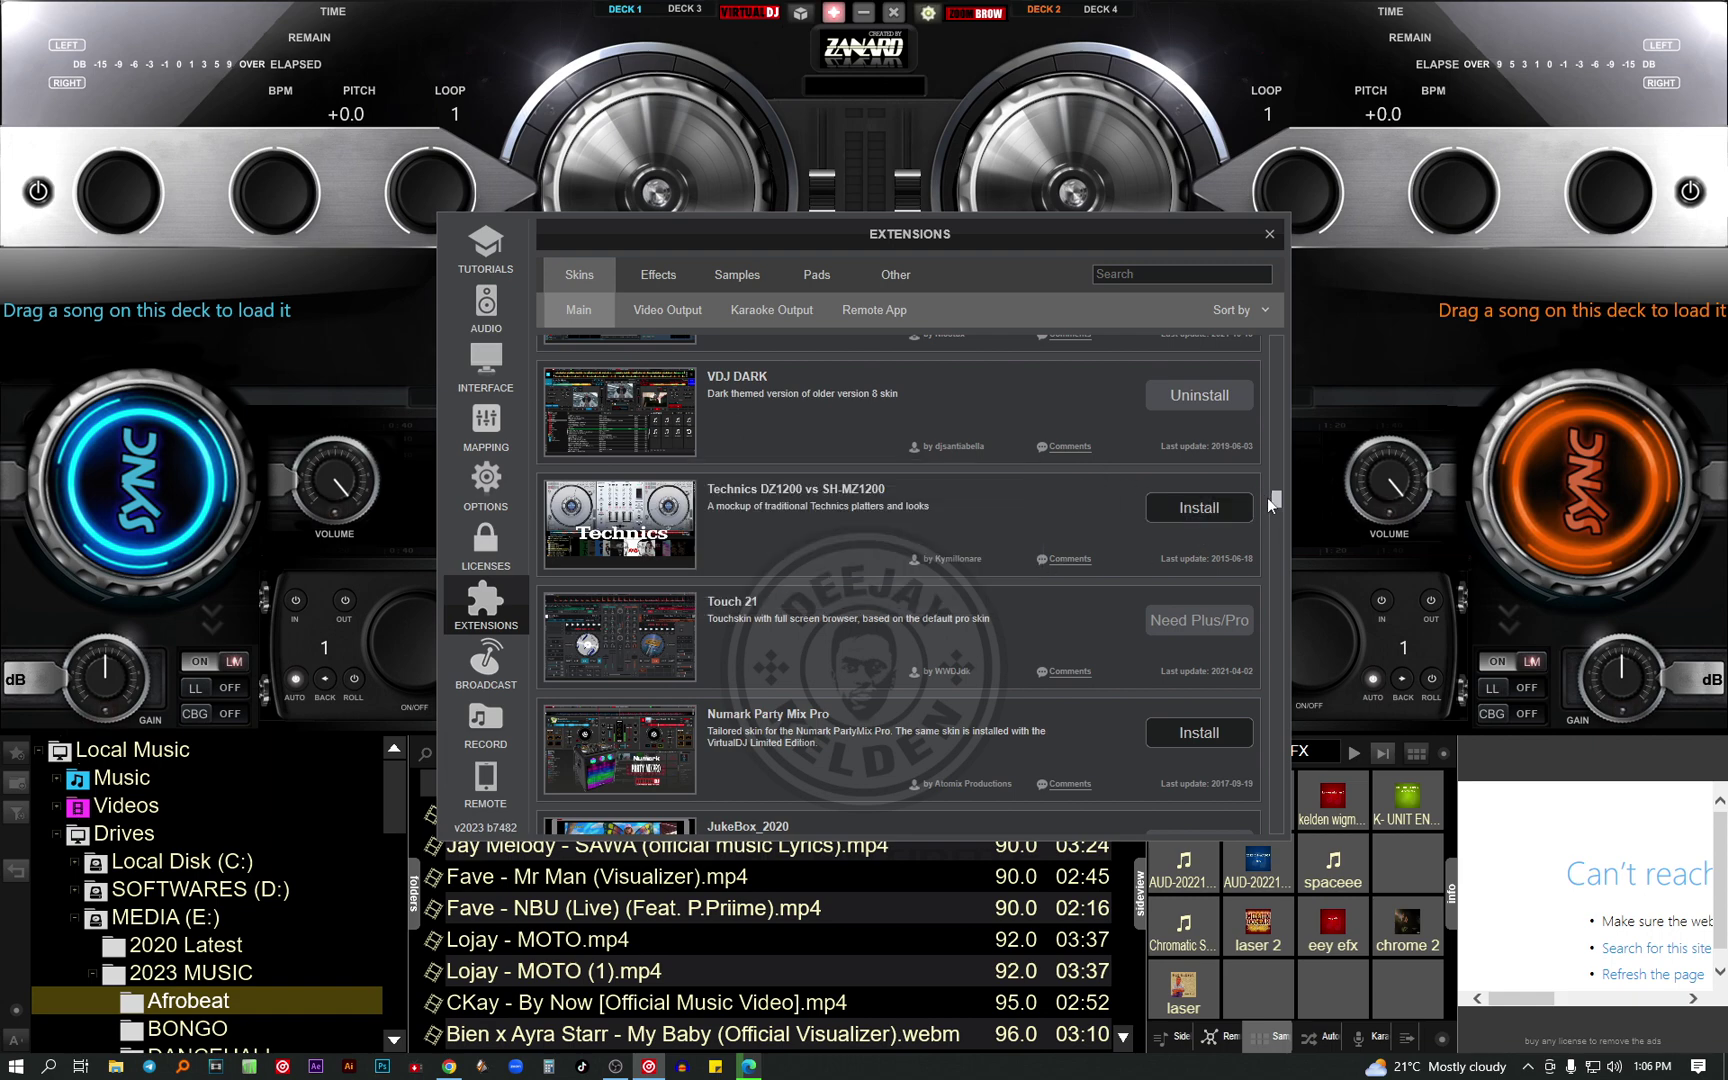
pyautogui.moveTo(1268, 497); pyautogui.dragTo(1269, 425)
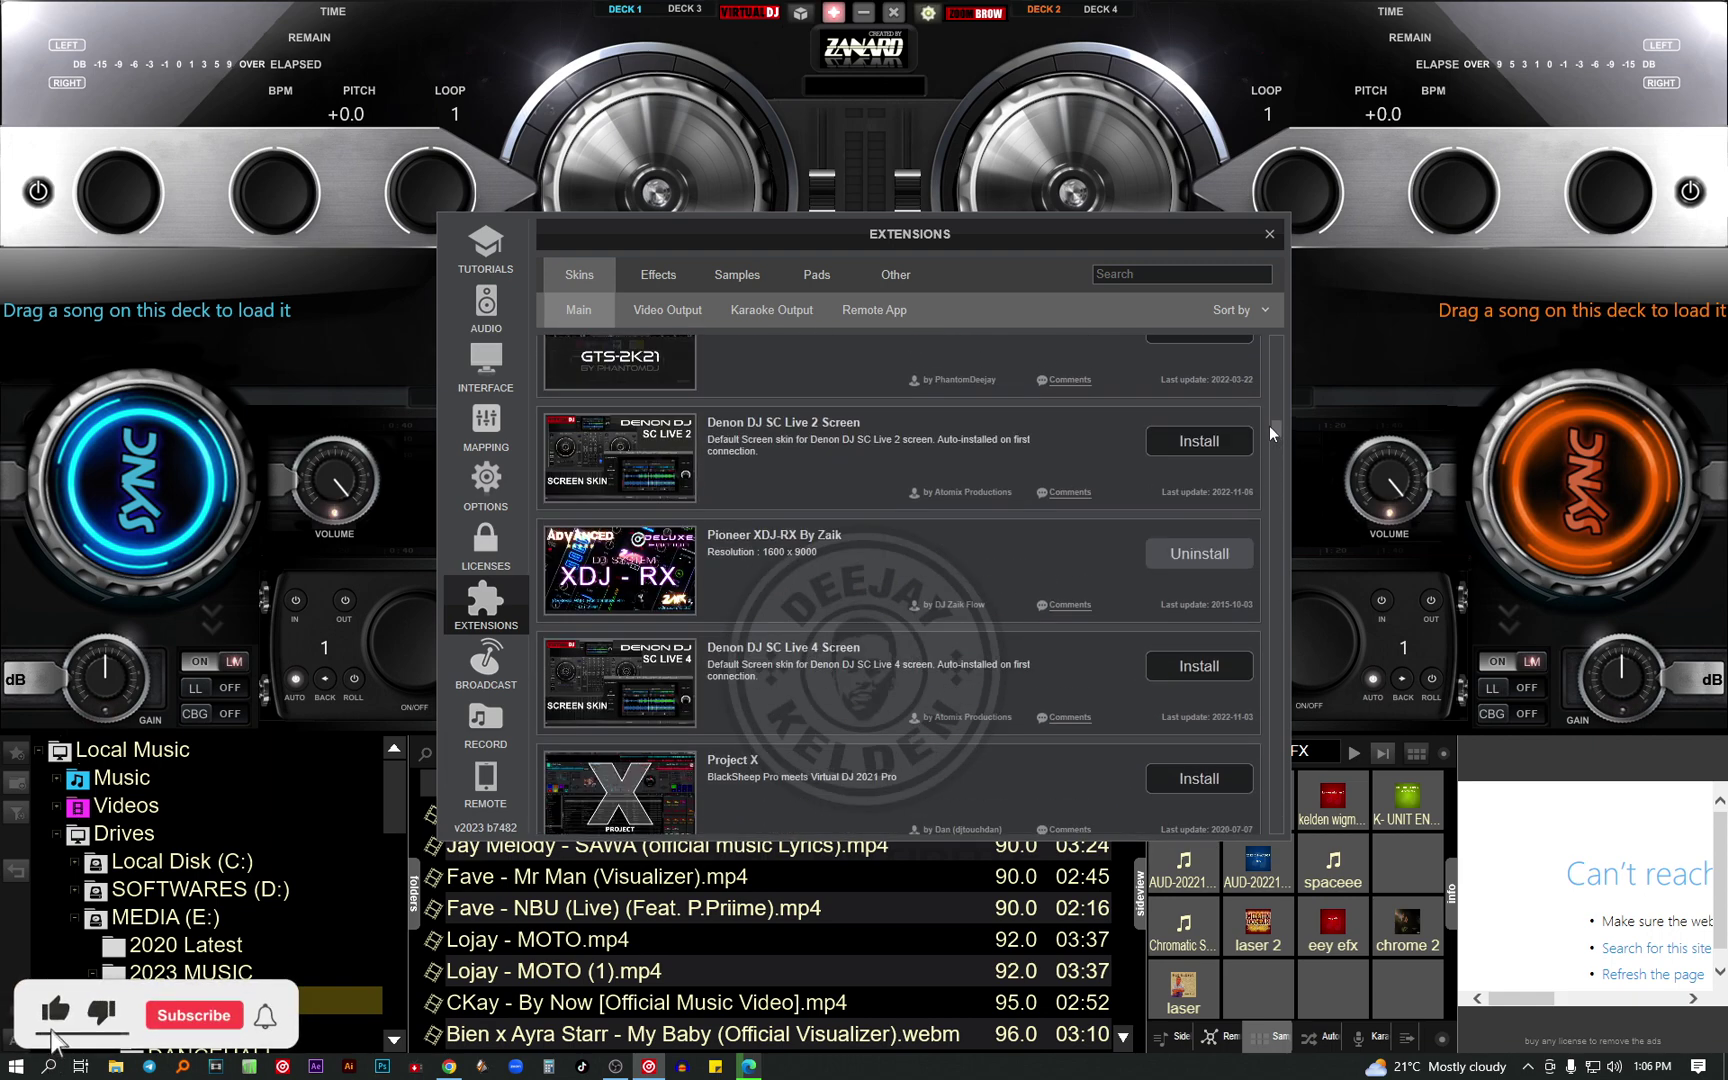
# Choose DDJ-SB Rework 2 from the Main GUI skins list on the Interface page
pyautogui.click(506, 360)
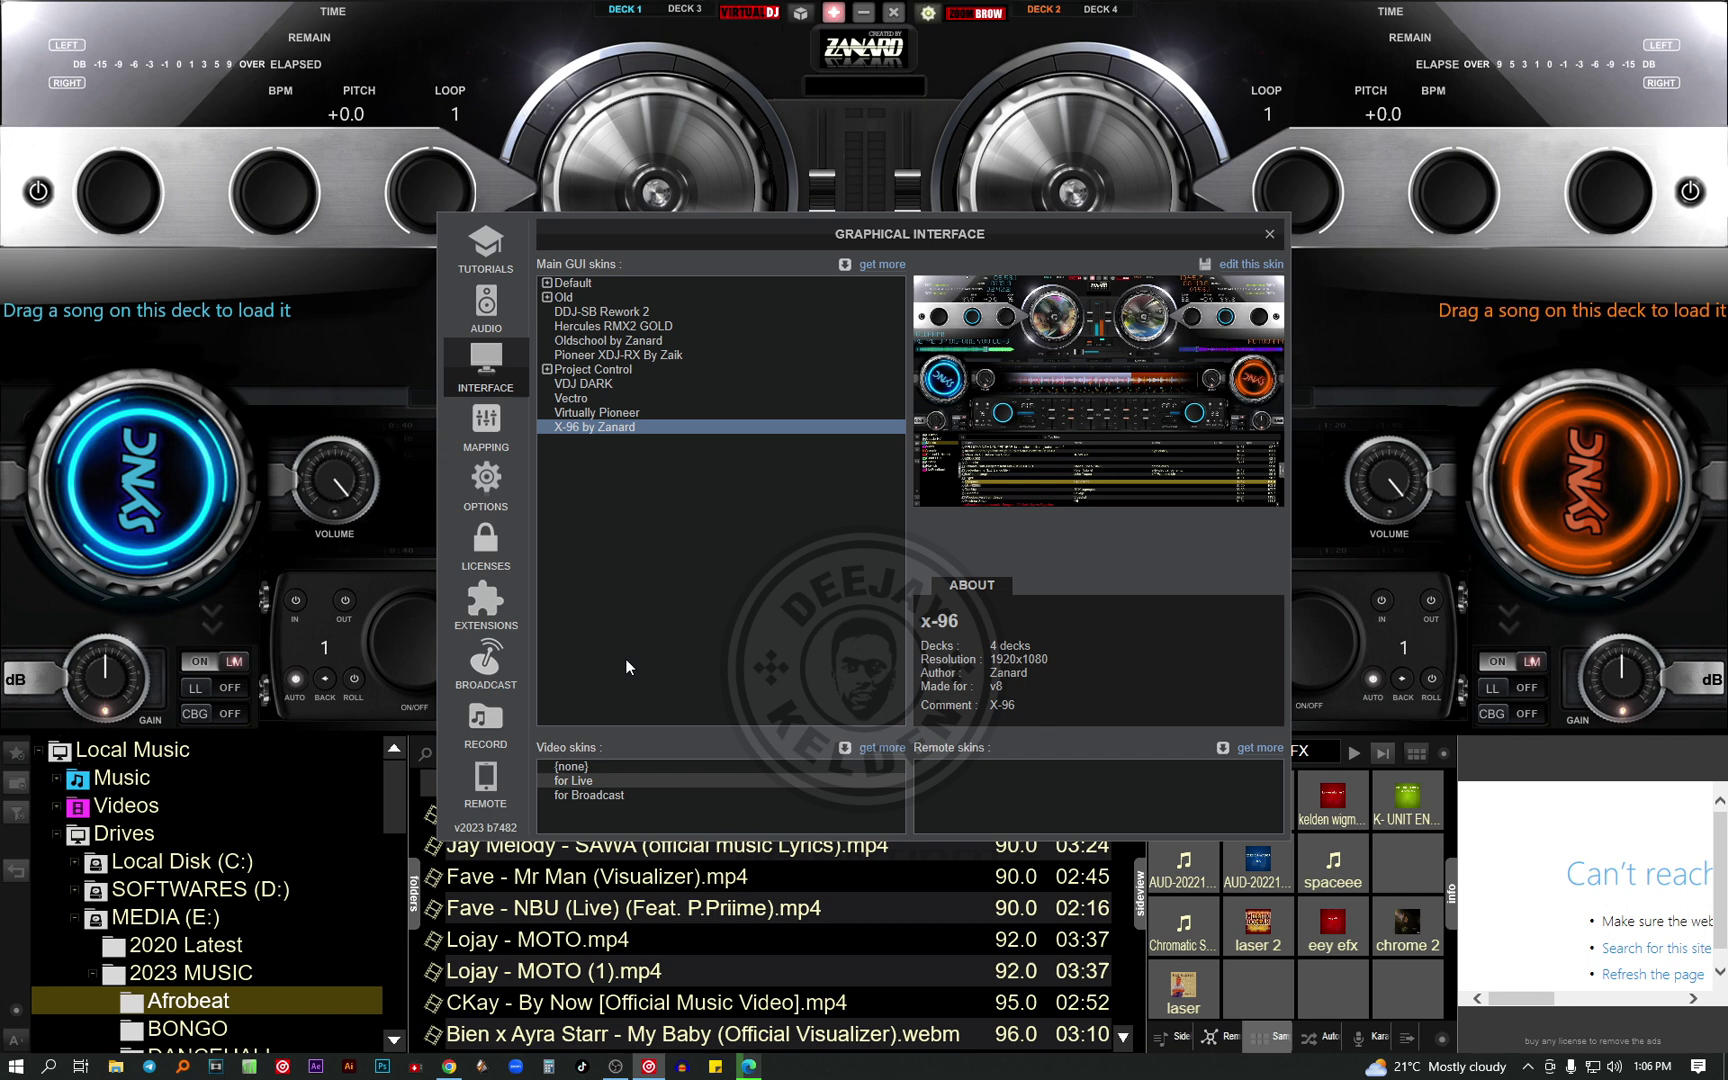
pyautogui.click(594, 313)
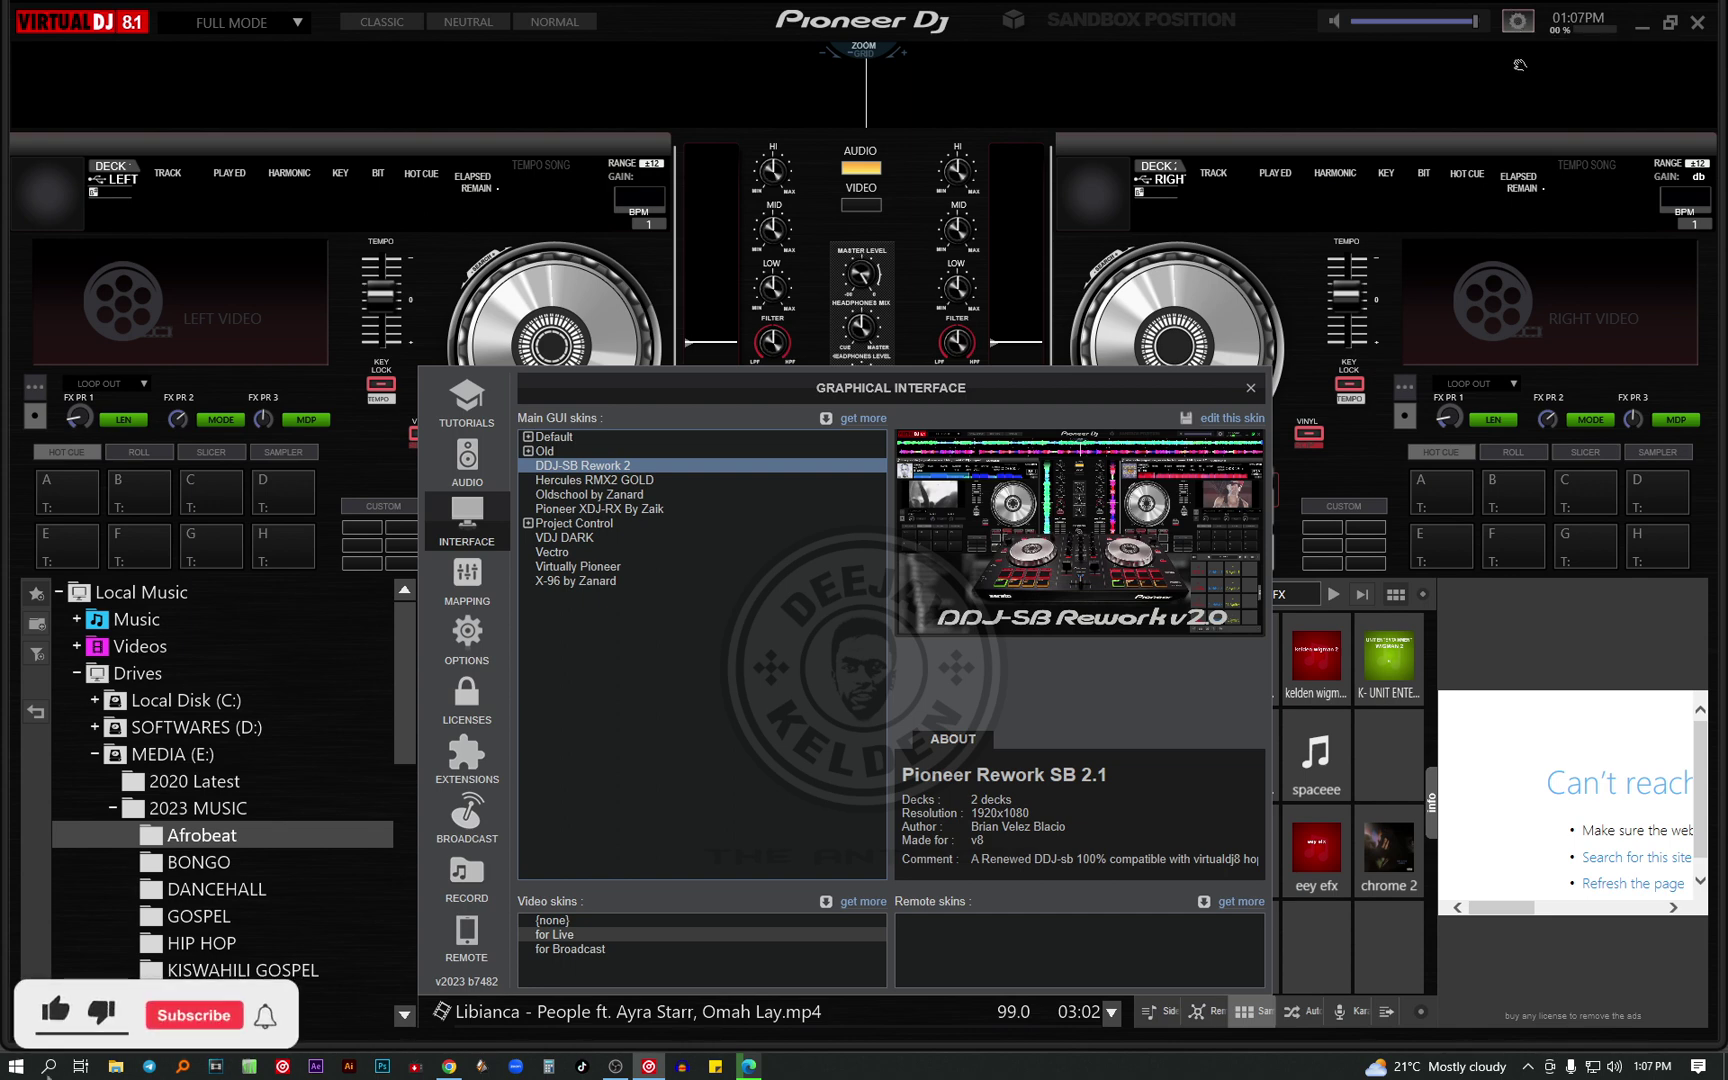
# Close the Graphical Interface dialog to reveal the DDJ-SB Rework 2 decks and track list
pyautogui.click(1250, 387)
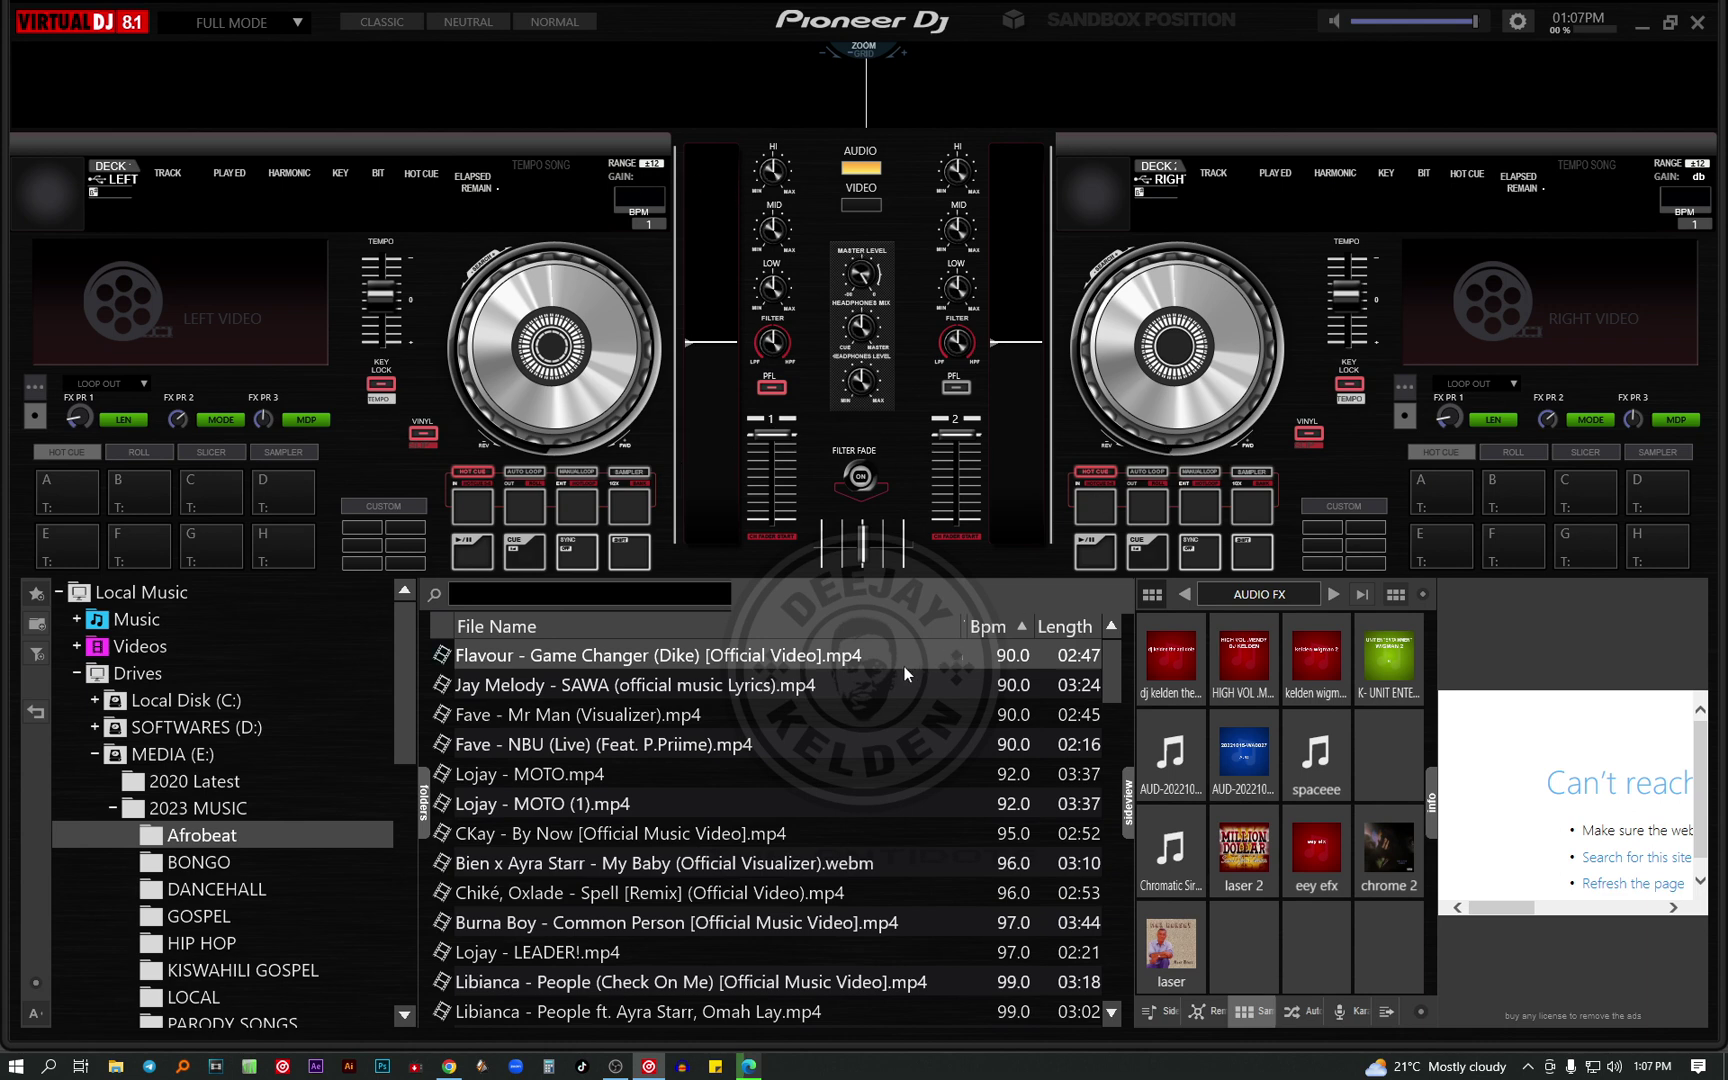
# Apply Hercules RMX2 GOLD as the main skin and drag the settings window aside to preview it
pyautogui.click(1516, 22)
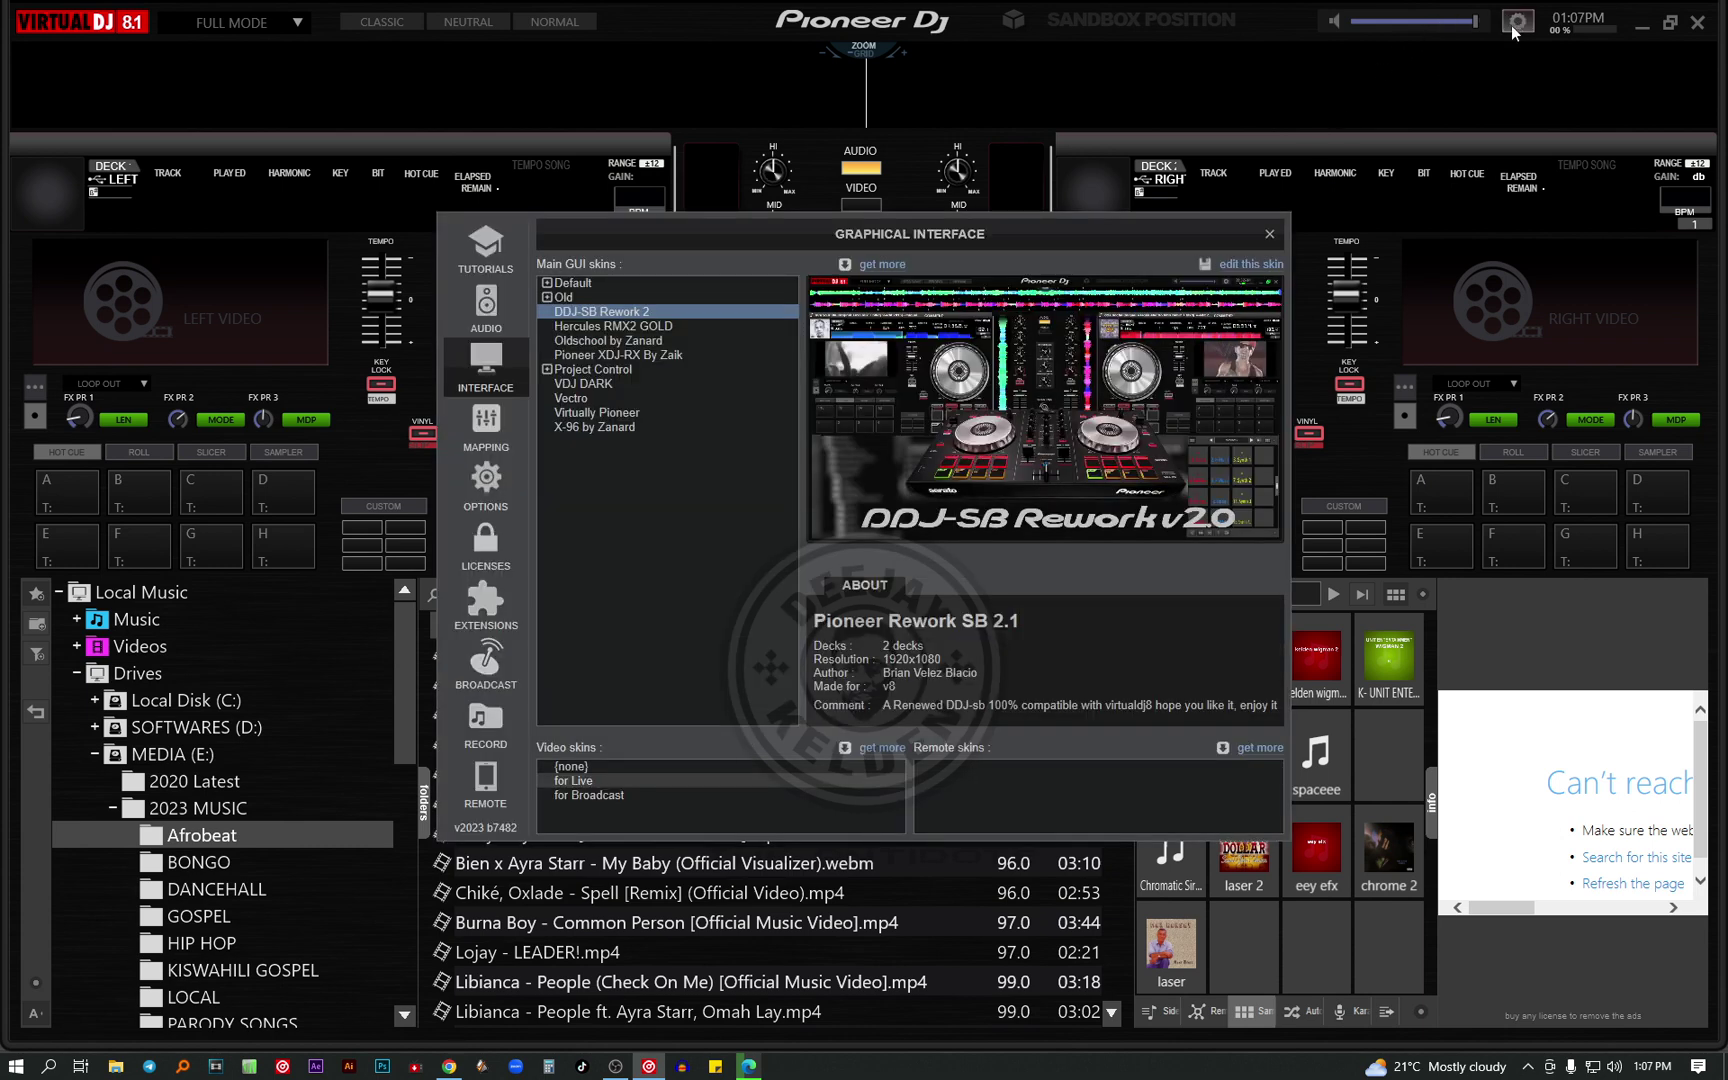
pyautogui.click(600, 327)
pyautogui.moveTo(823, 233); pyautogui.dragTo(786, 447)
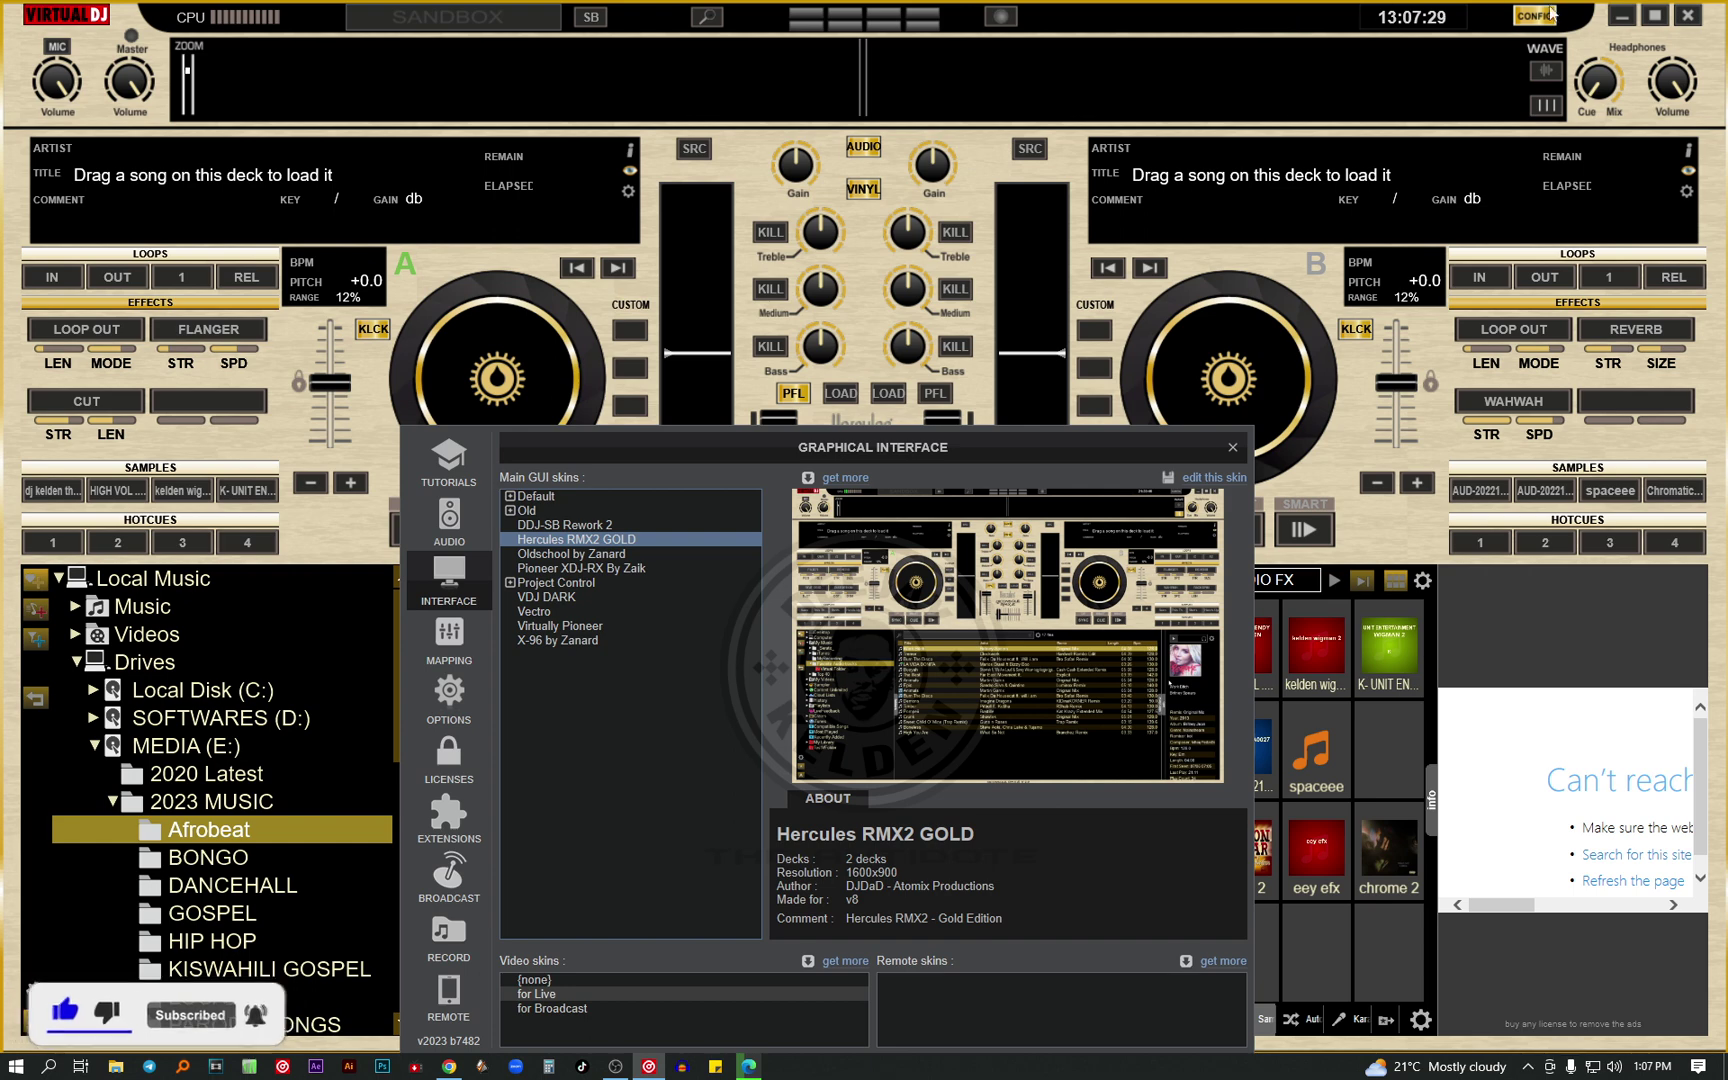
pyautogui.moveTo(985, 445); pyautogui.dragTo(987, 690)
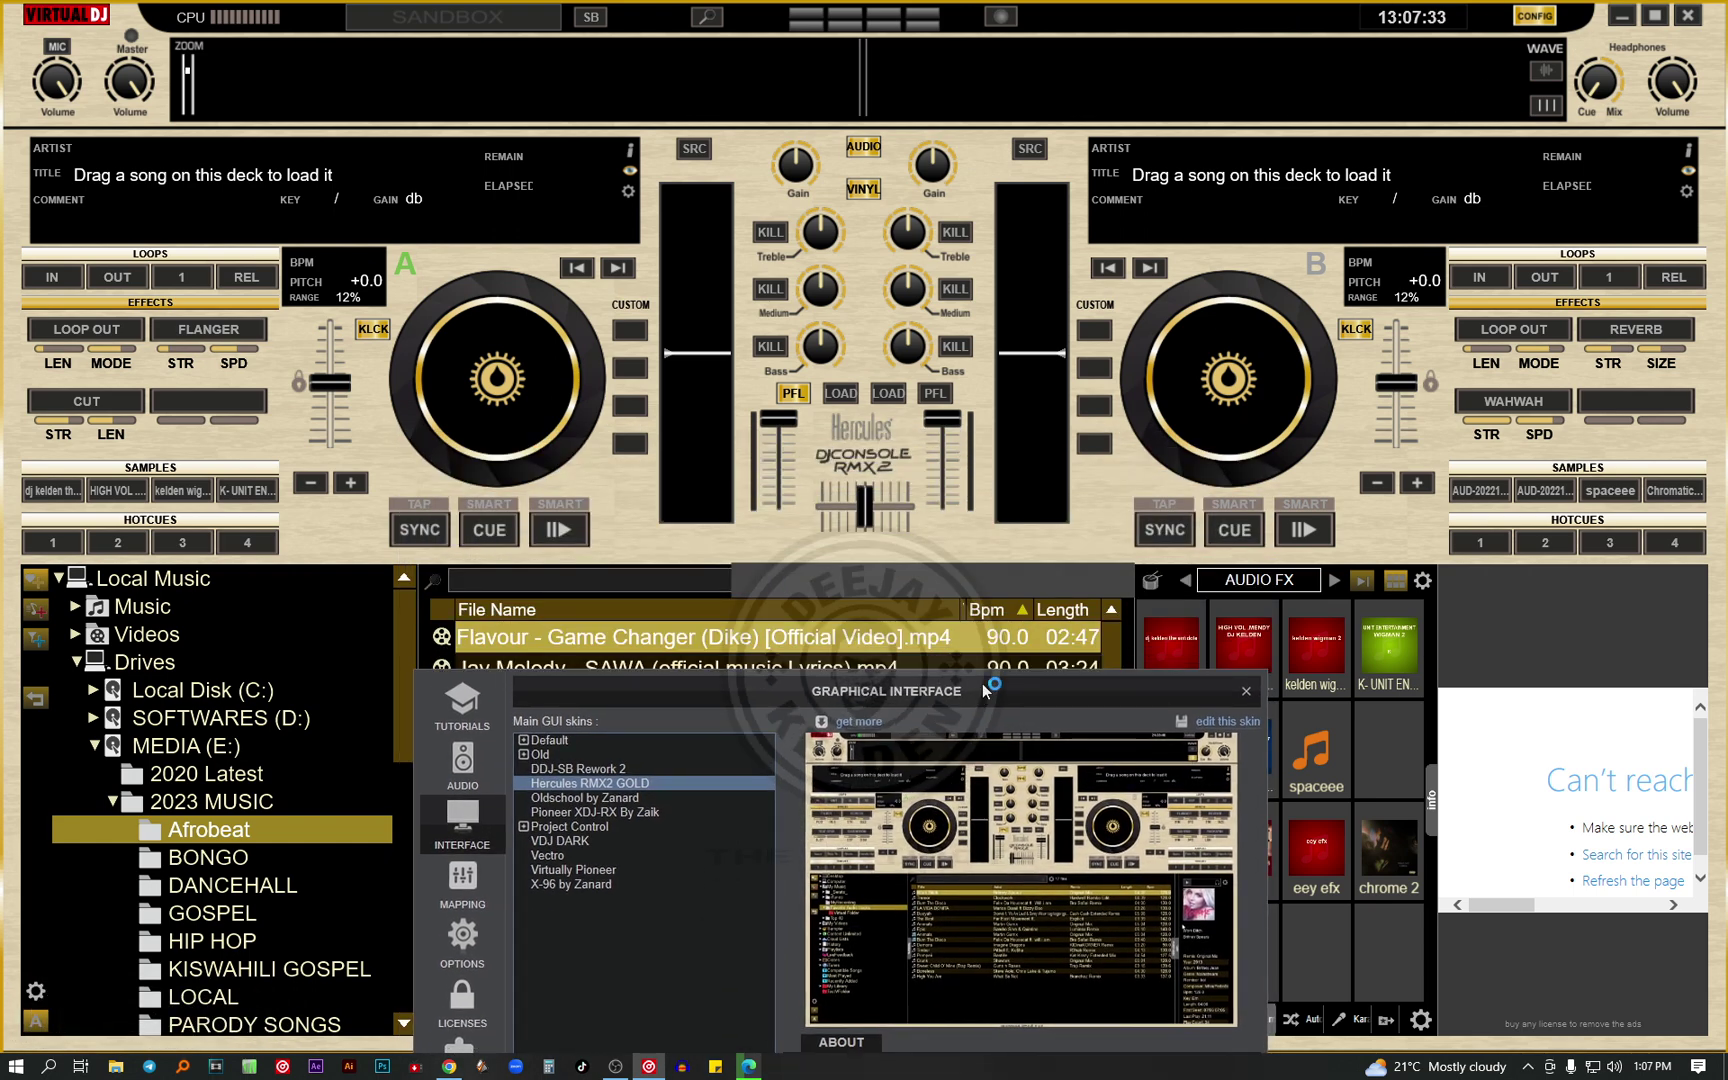
pyautogui.moveTo(985, 690); pyautogui.dragTo(1004, 596)
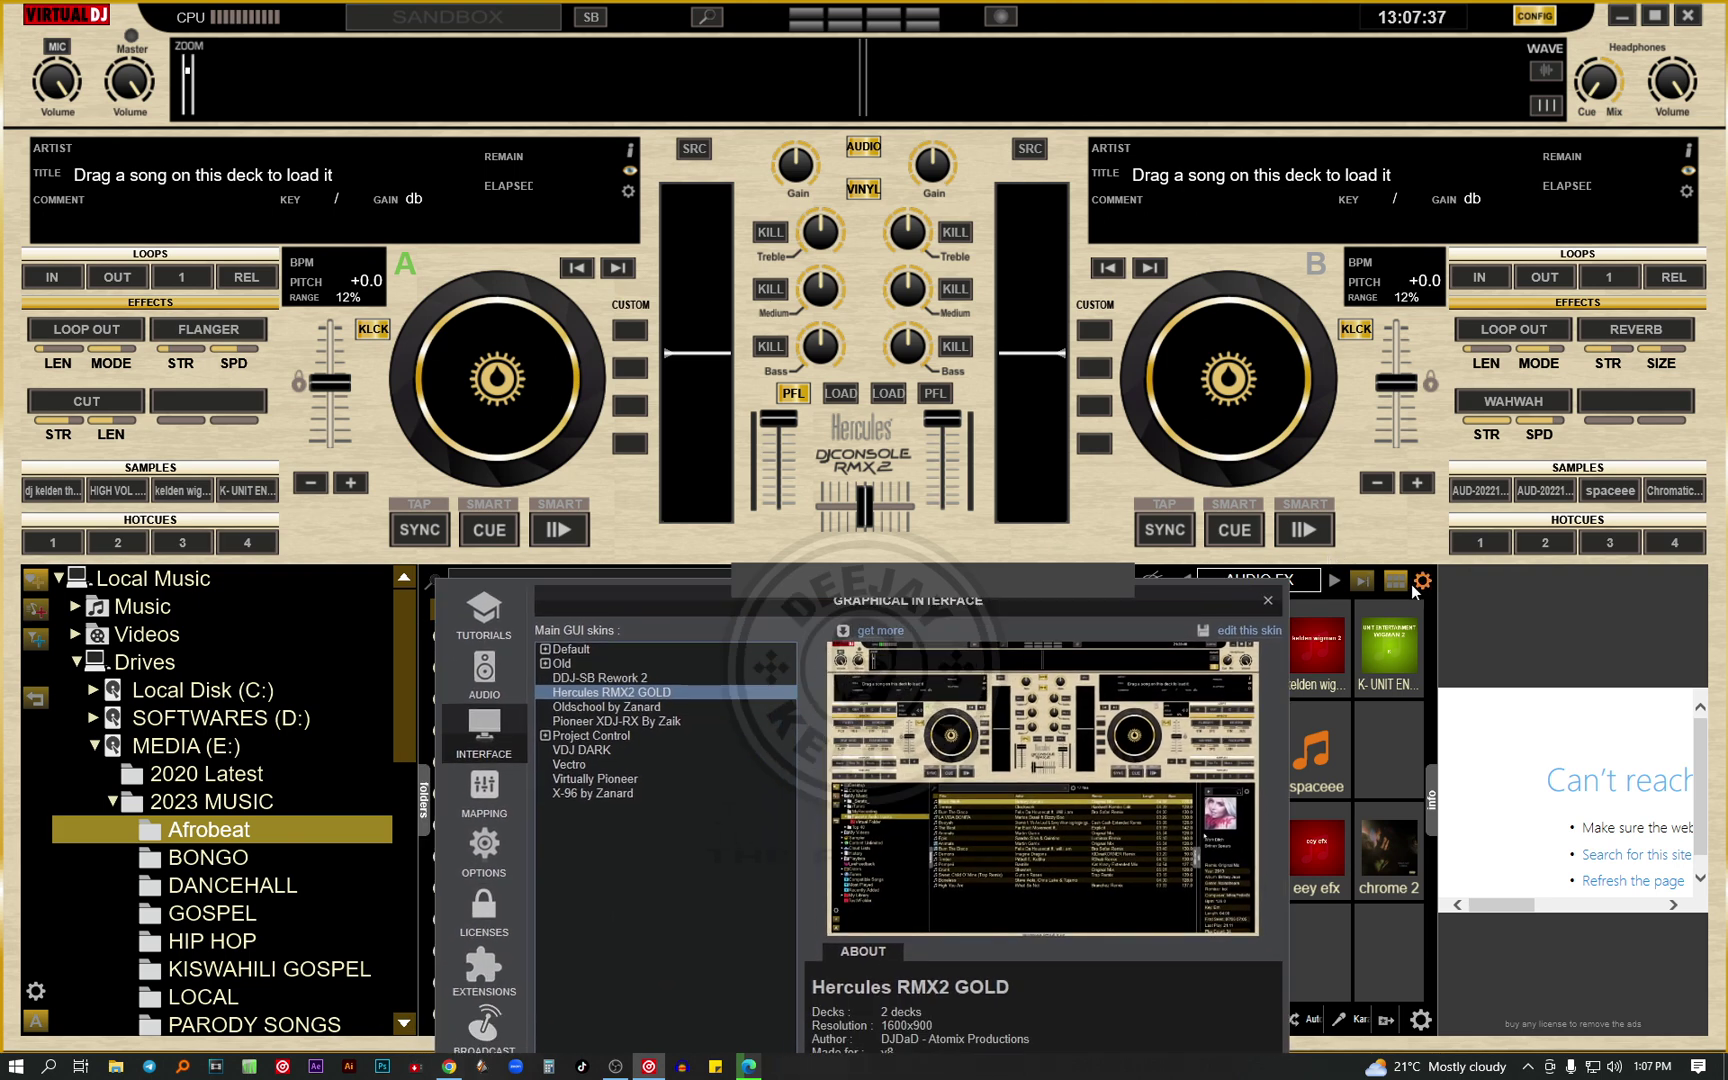
# Close the settings, check the sampler and browser search options, then reopen the Interface skins page
pyautogui.click(1266, 601)
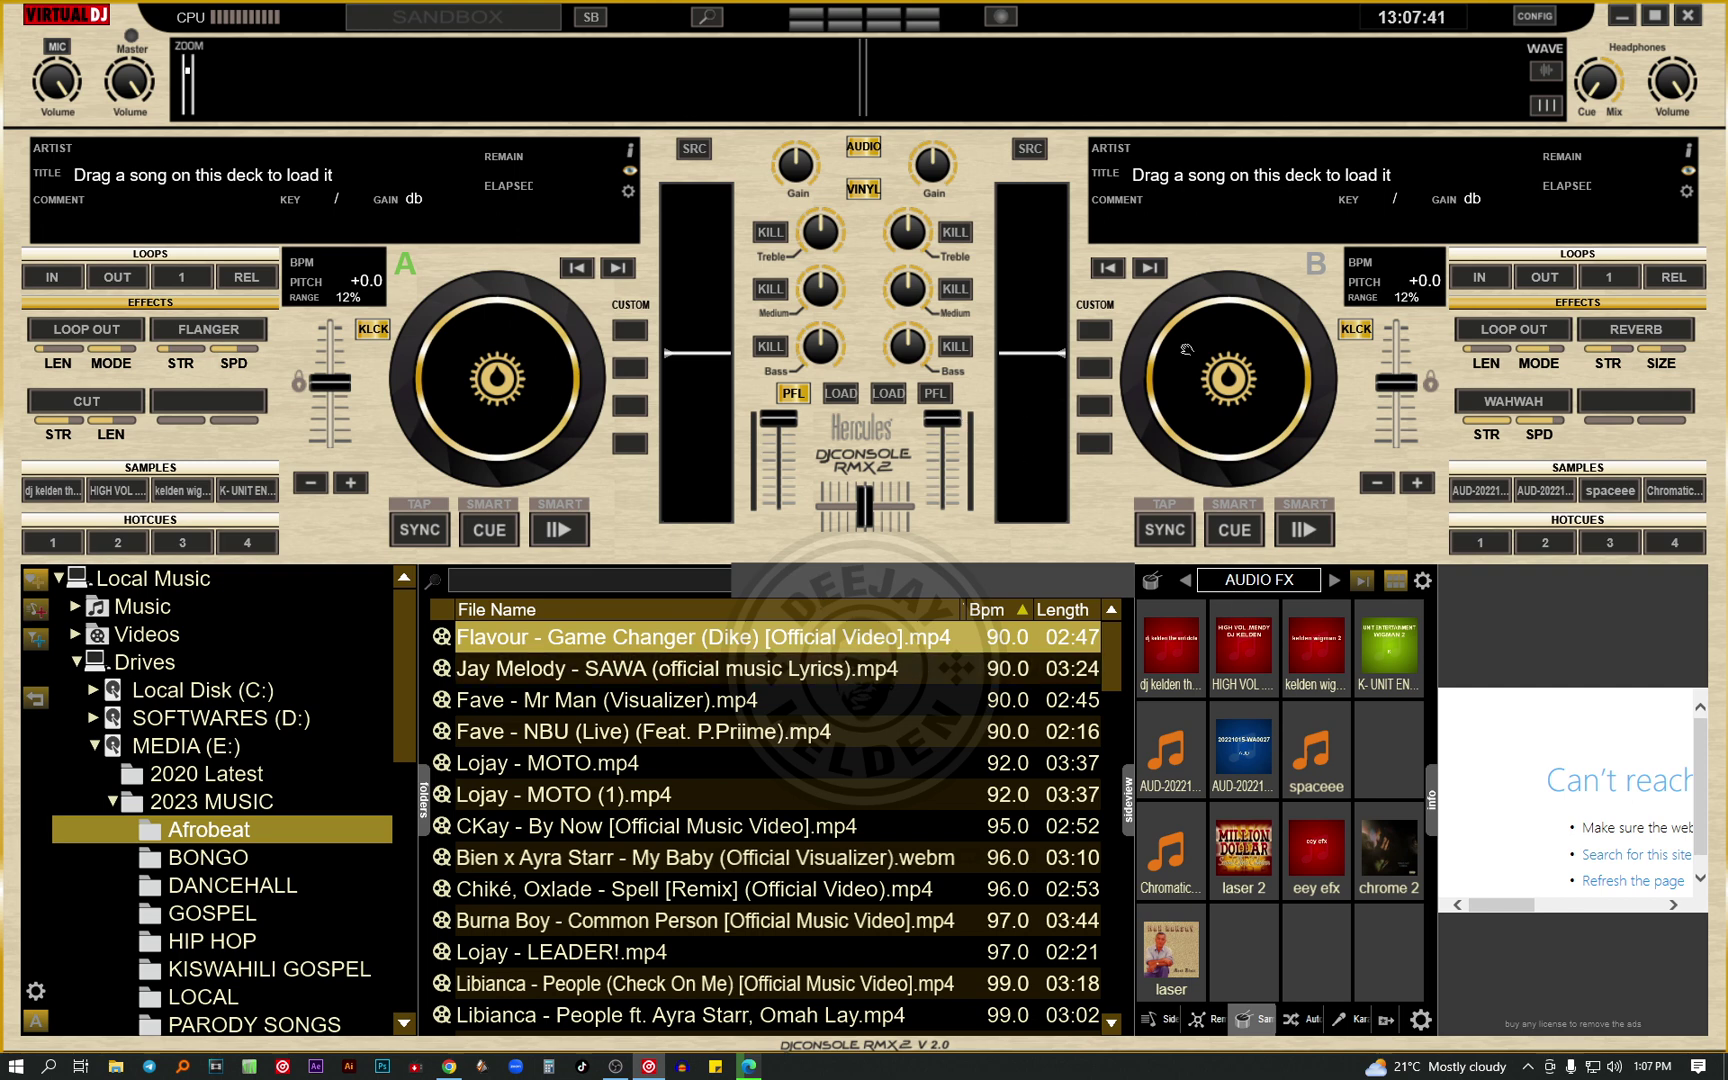
pyautogui.click(1422, 580)
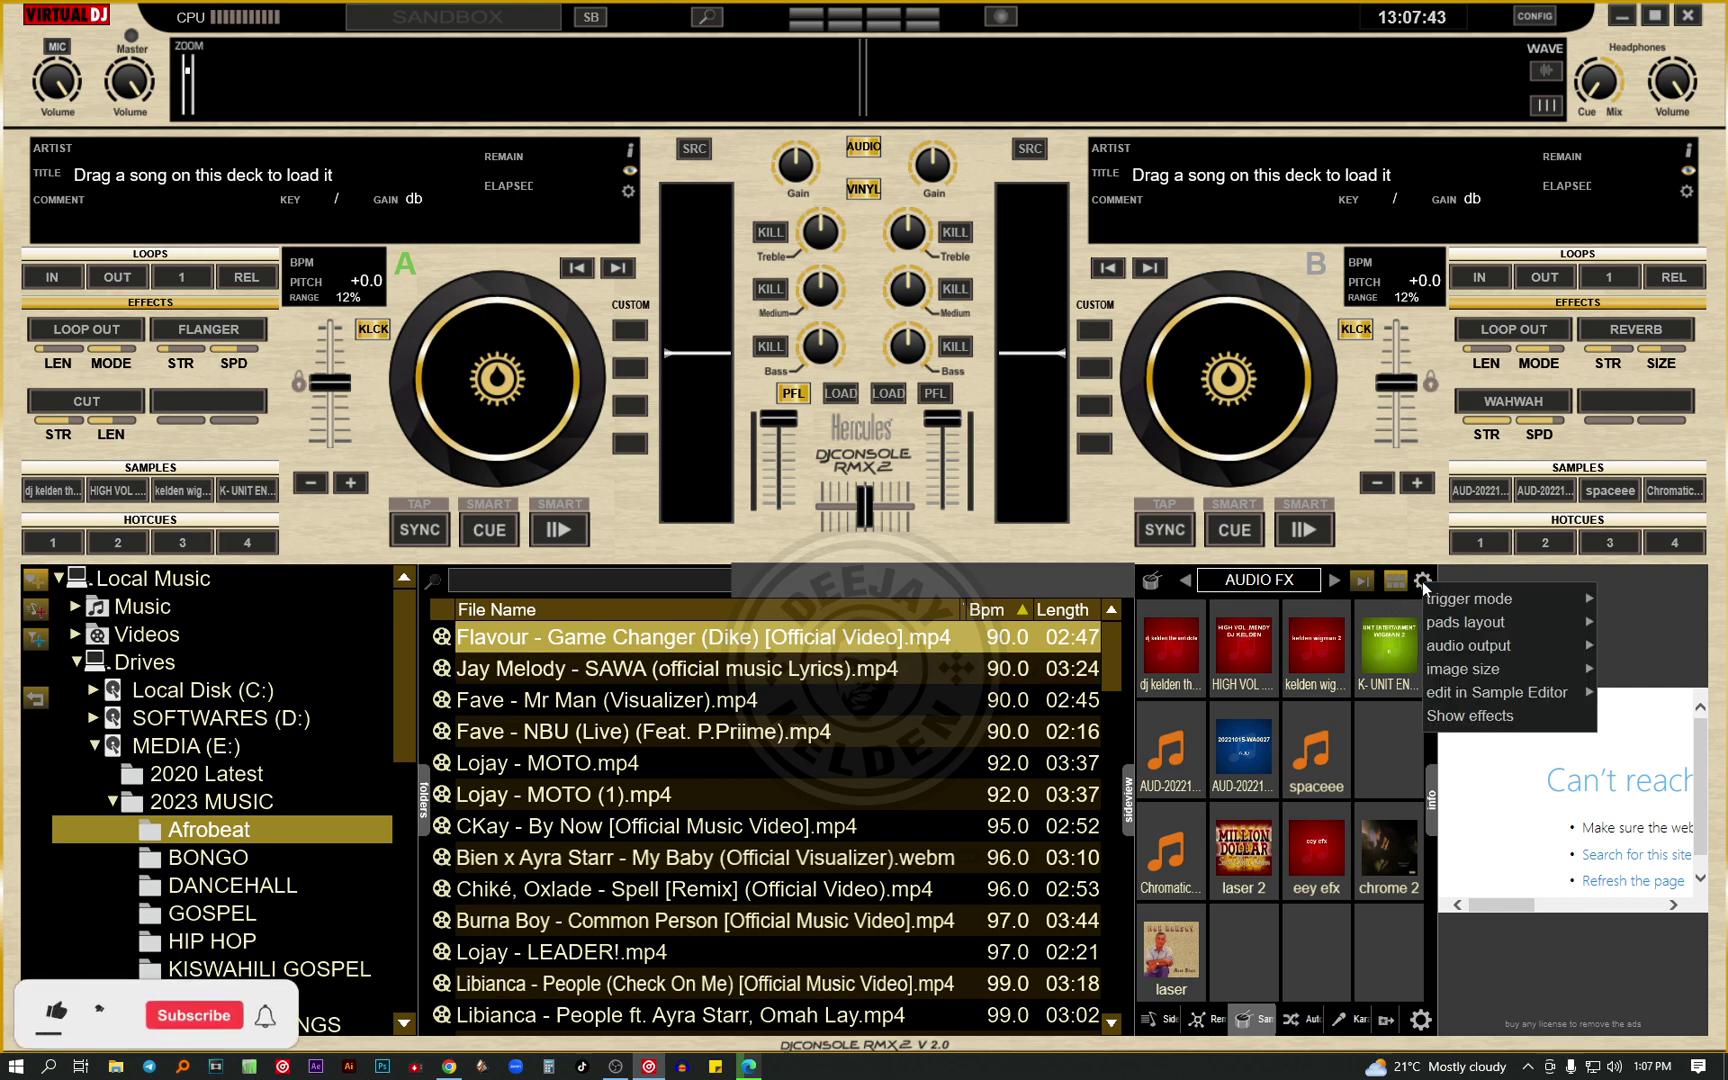
pyautogui.moveTo(1434, 600)
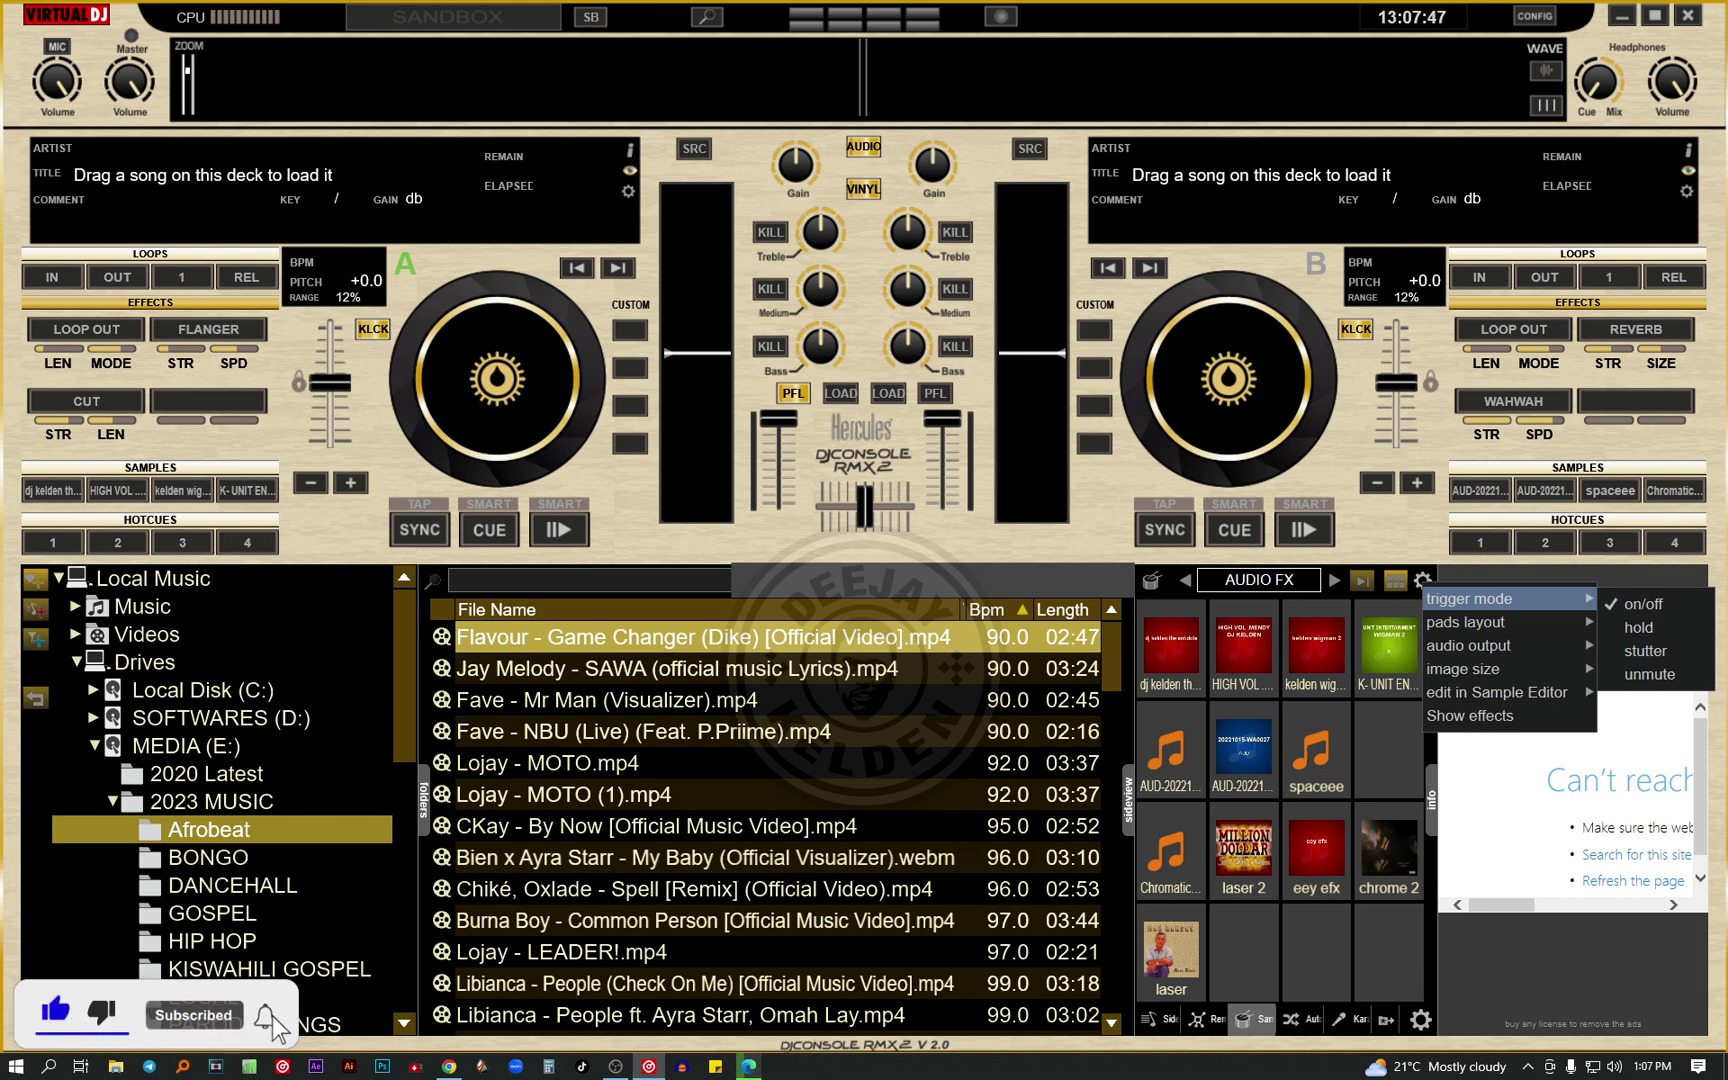
pyautogui.click(792, 580)
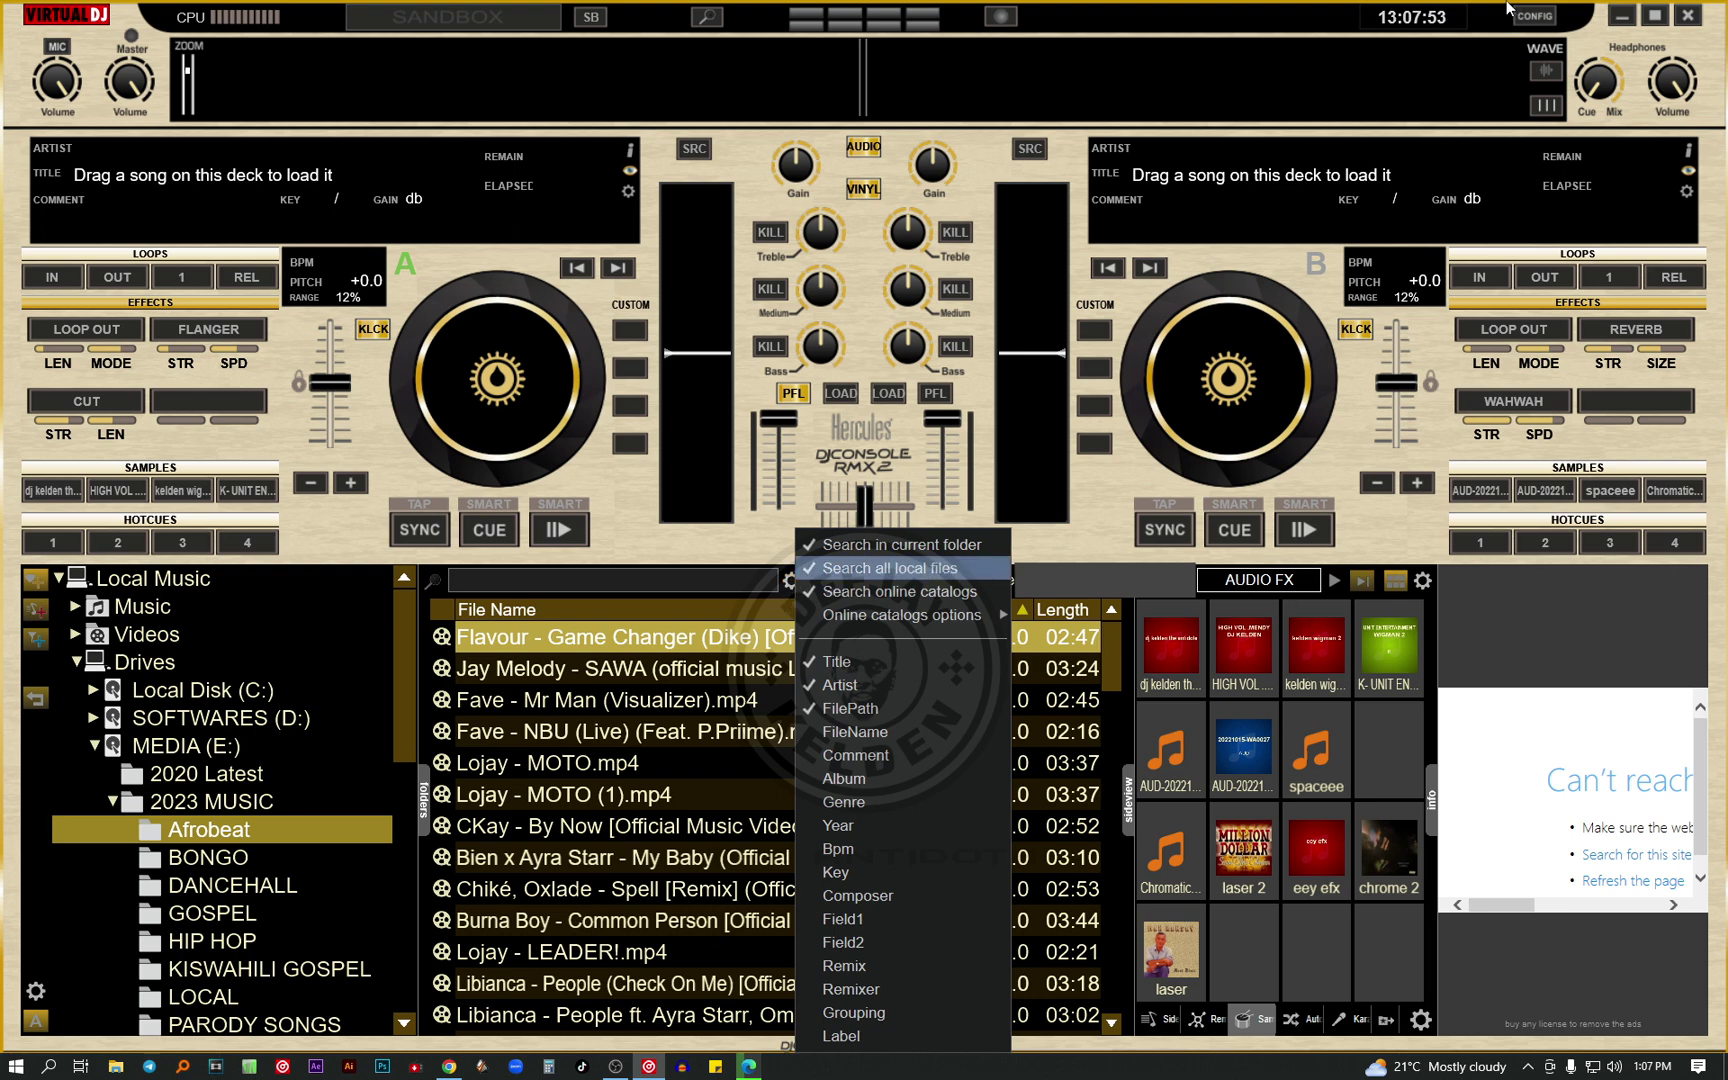
pyautogui.click(1436, 50)
pyautogui.click(1541, 16)
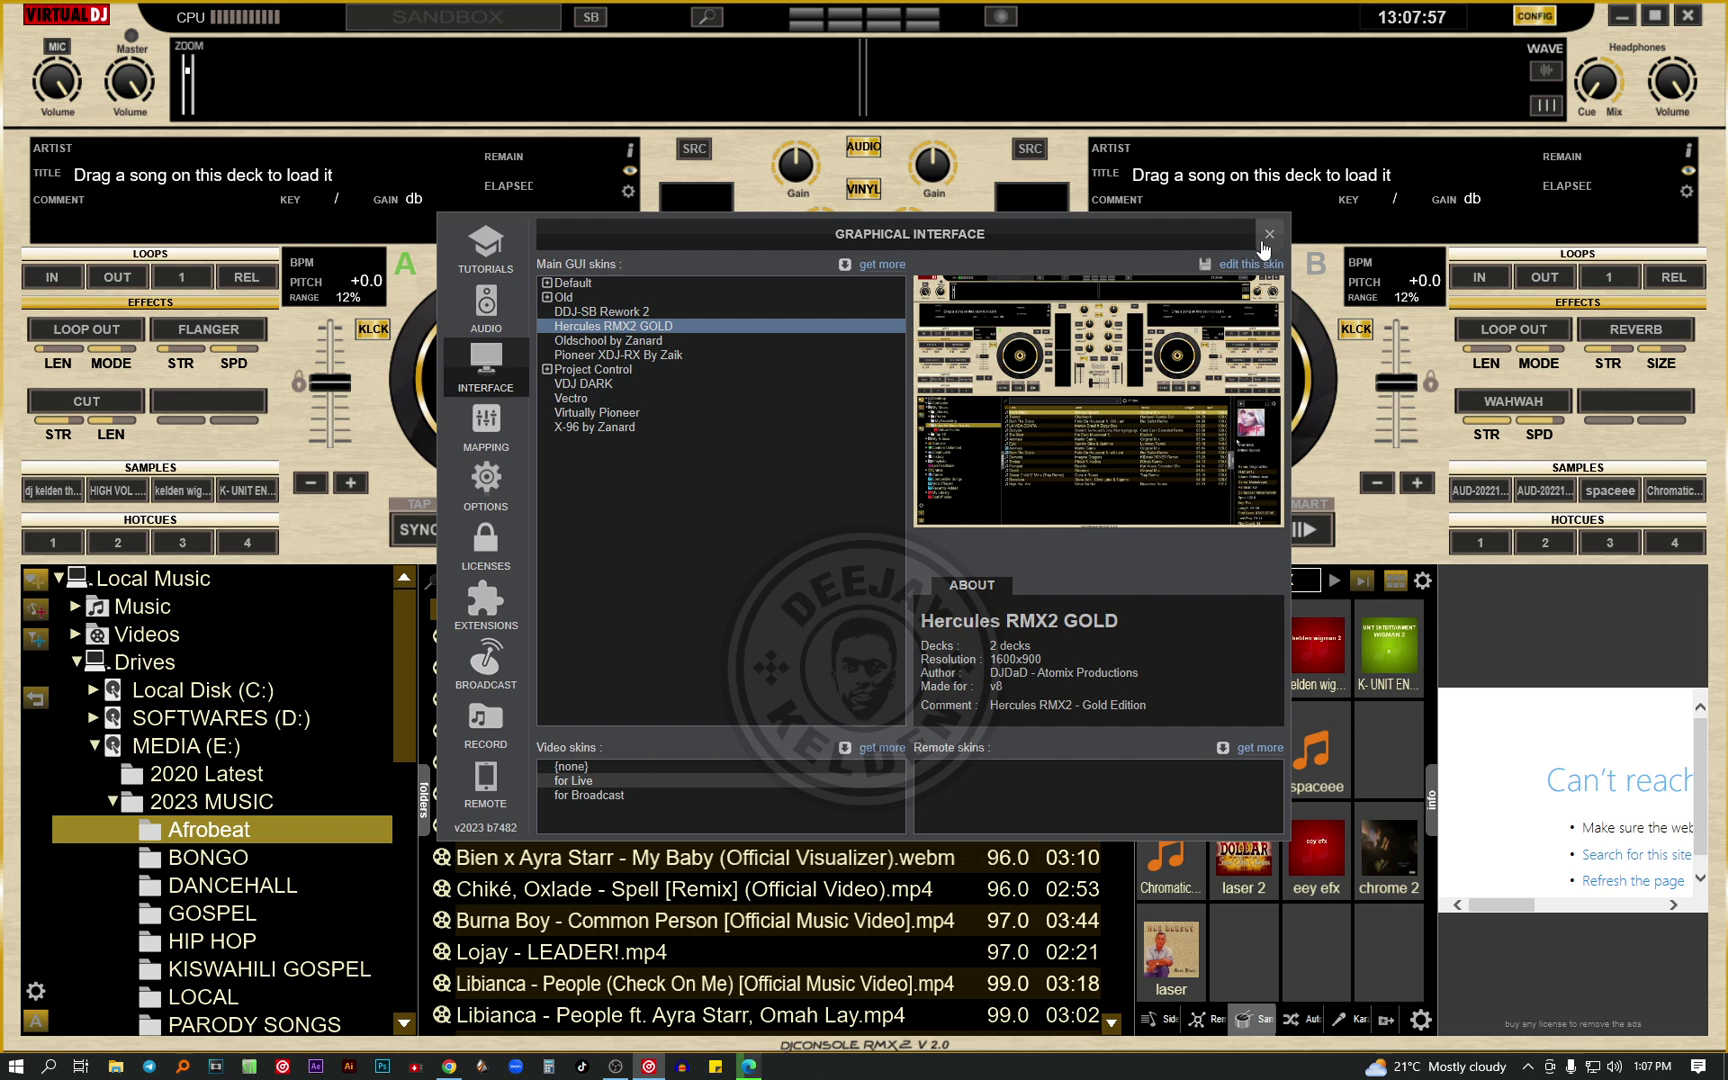
# Switch the main skin to Oldschool by Zanard, preview its turntables, and close the settings
pyautogui.click(1269, 237)
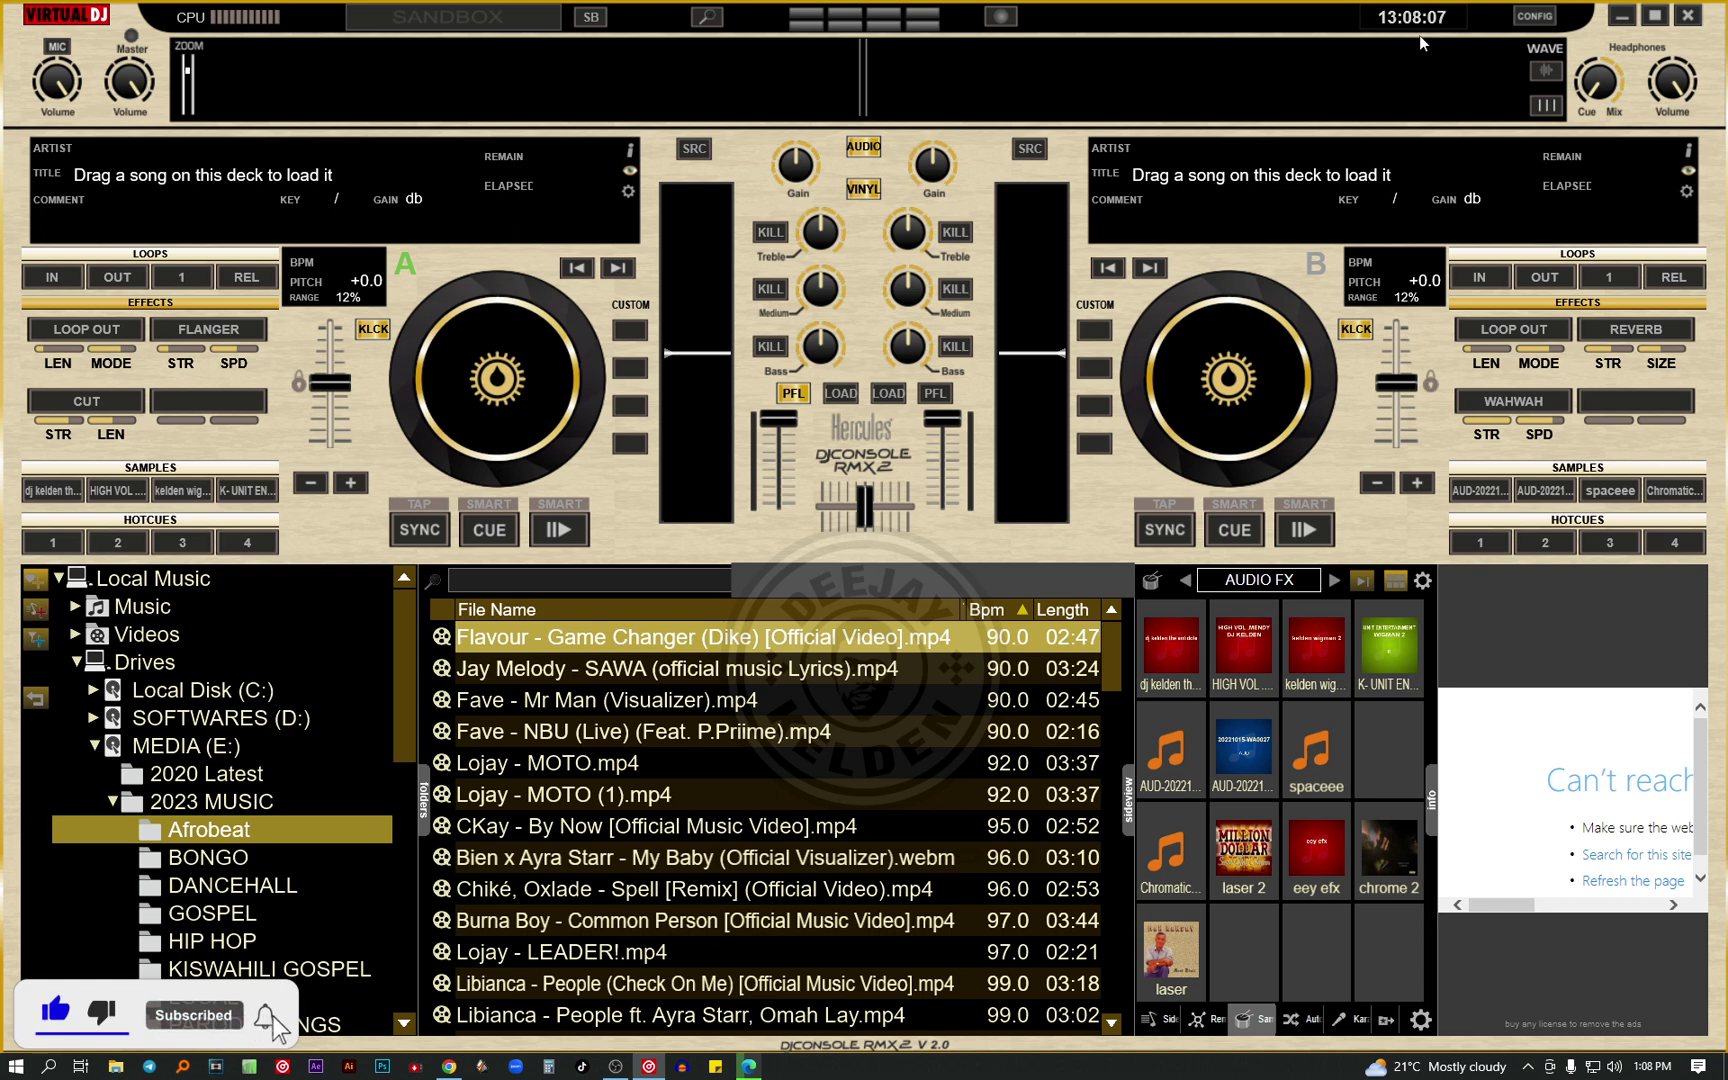
pyautogui.click(1522, 22)
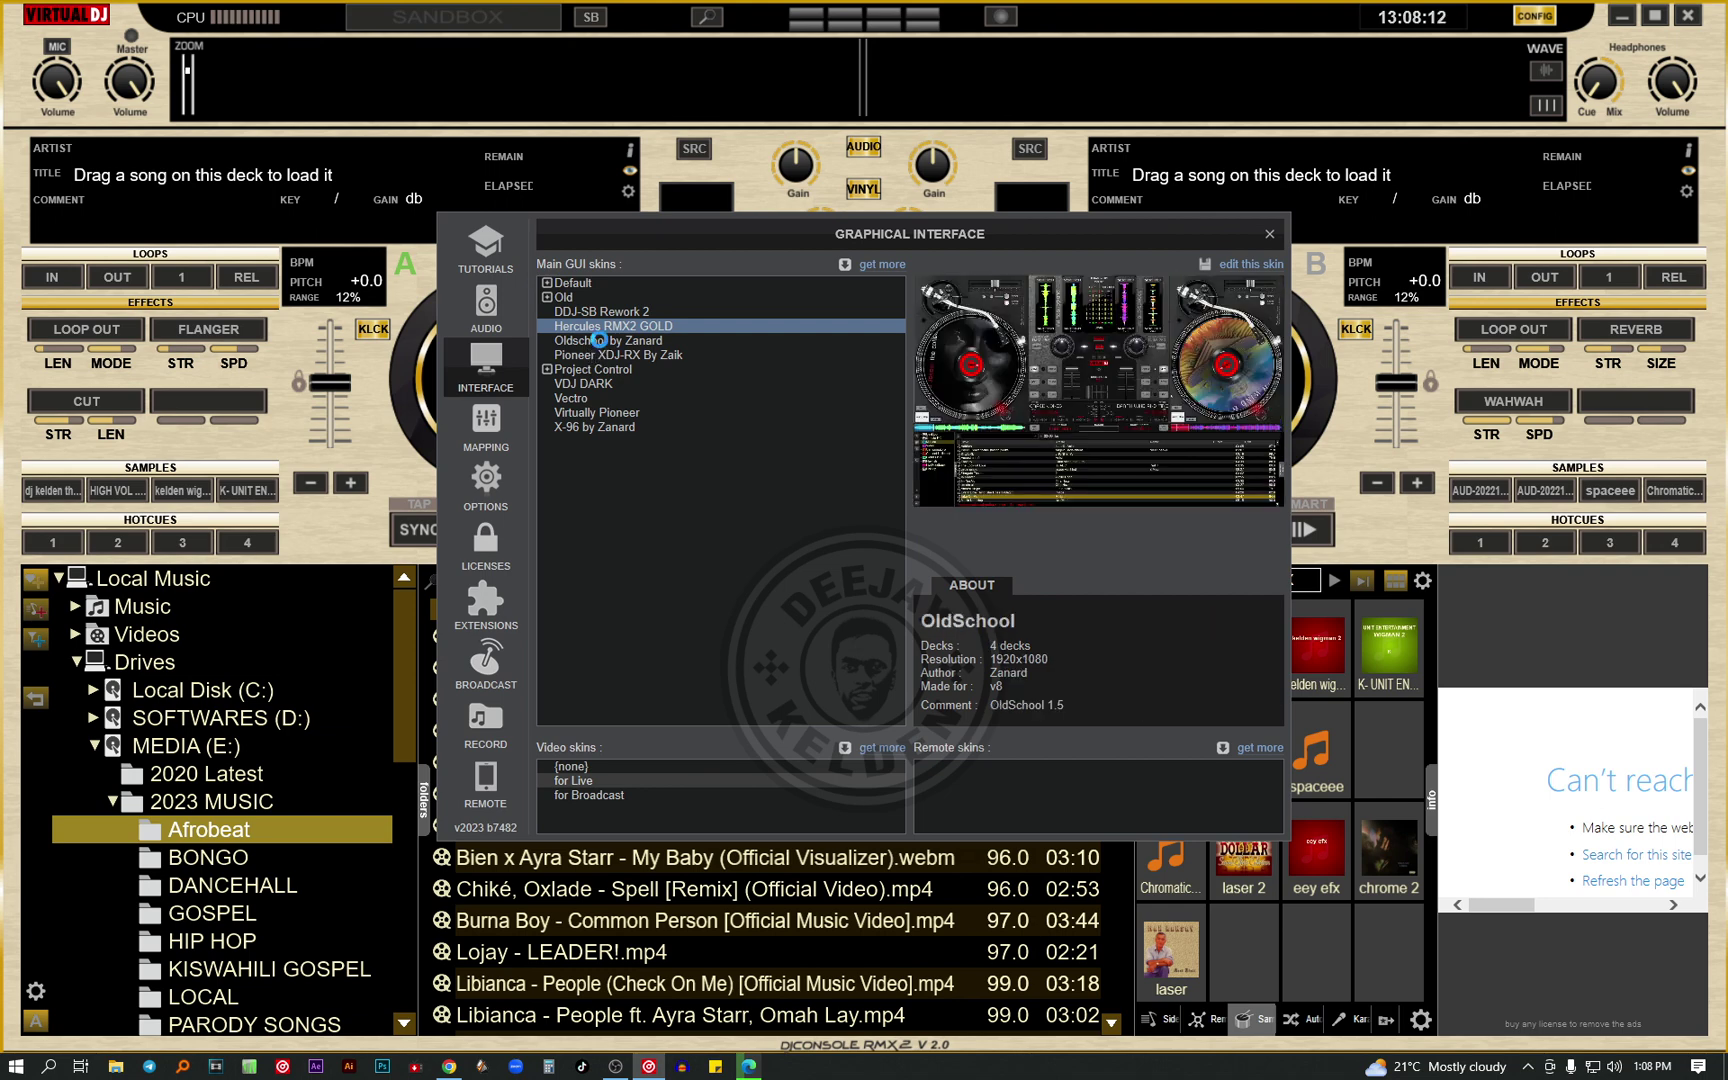
pyautogui.click(601, 342)
pyautogui.moveTo(791, 236); pyautogui.dragTo(745, 577)
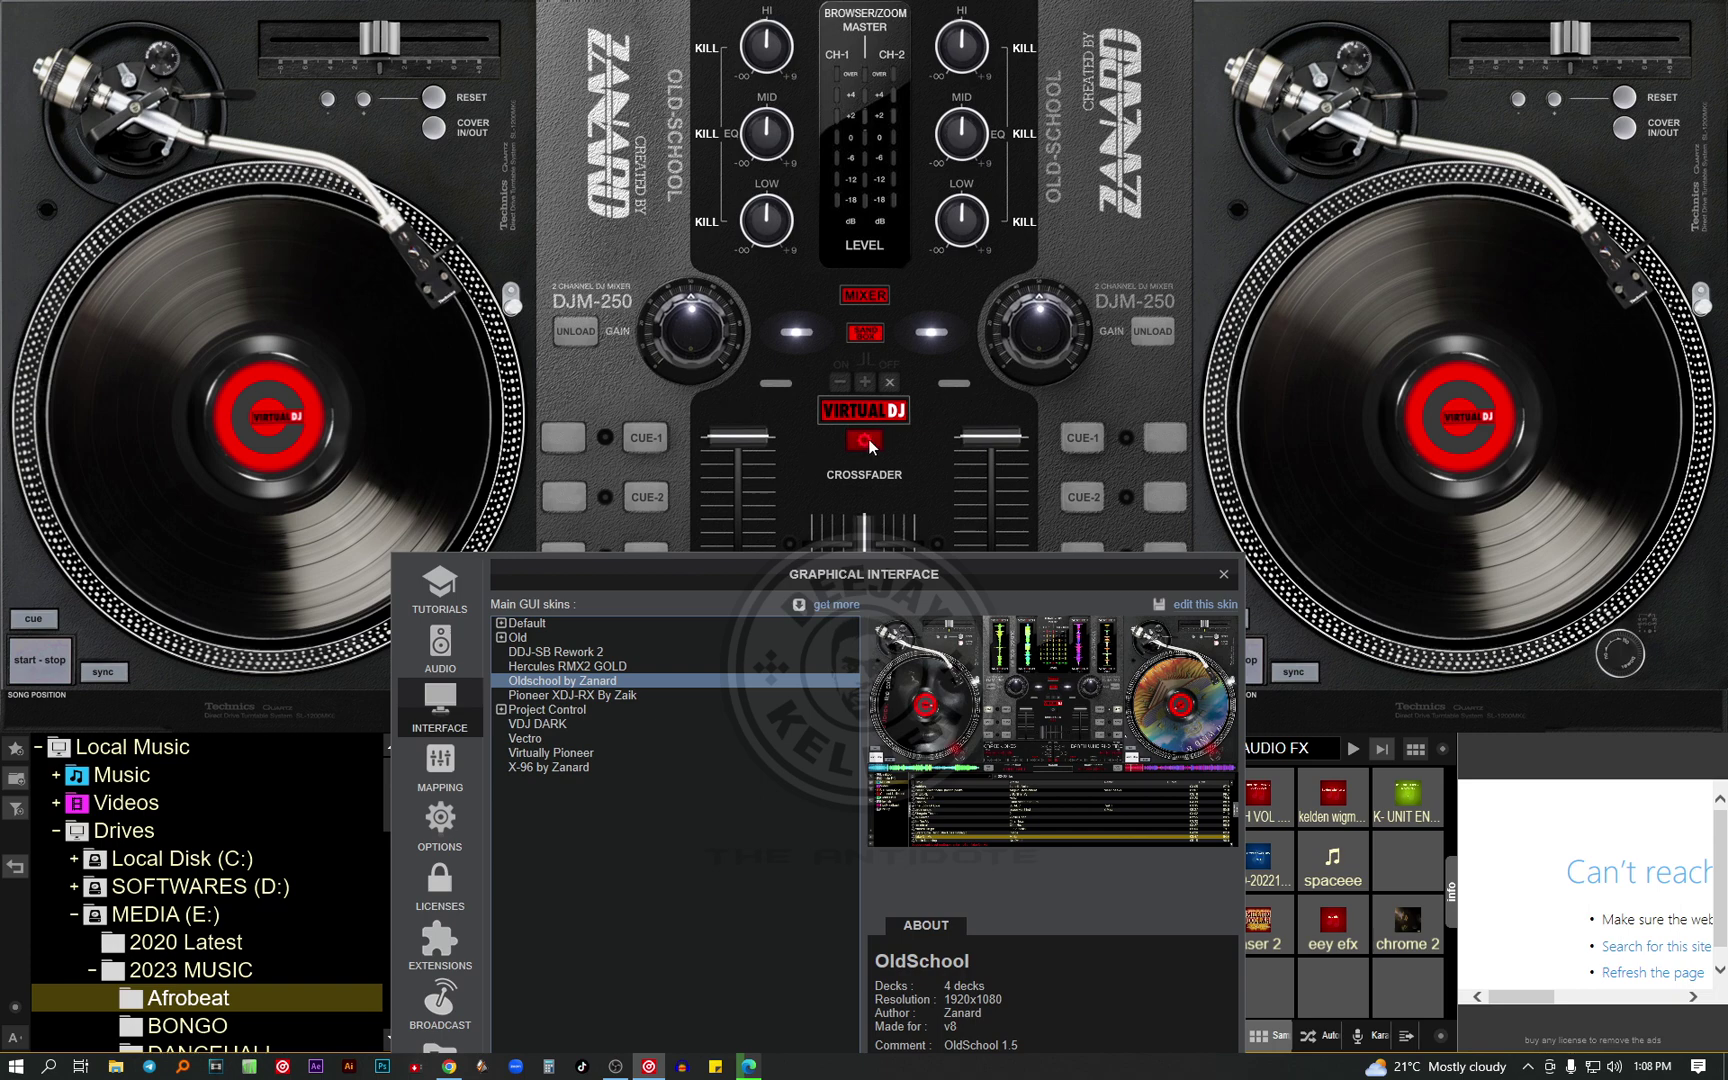
pyautogui.click(1223, 574)
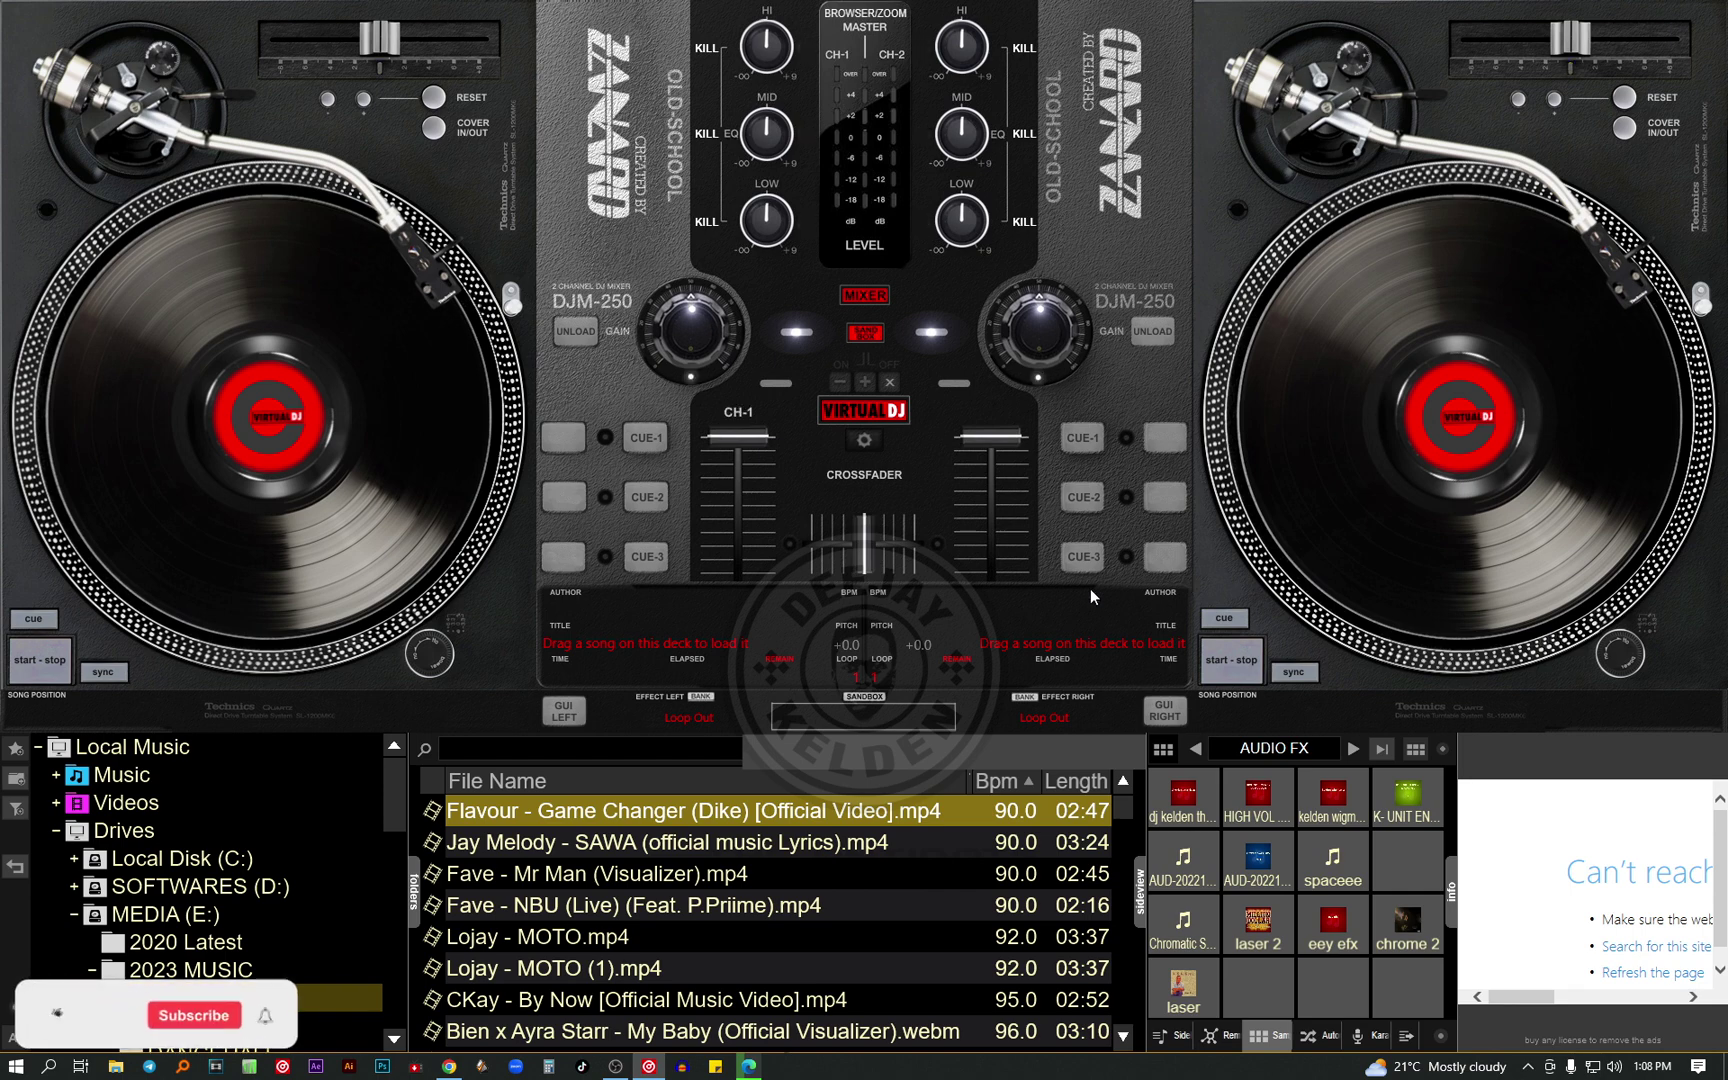
pyautogui.click(865, 441)
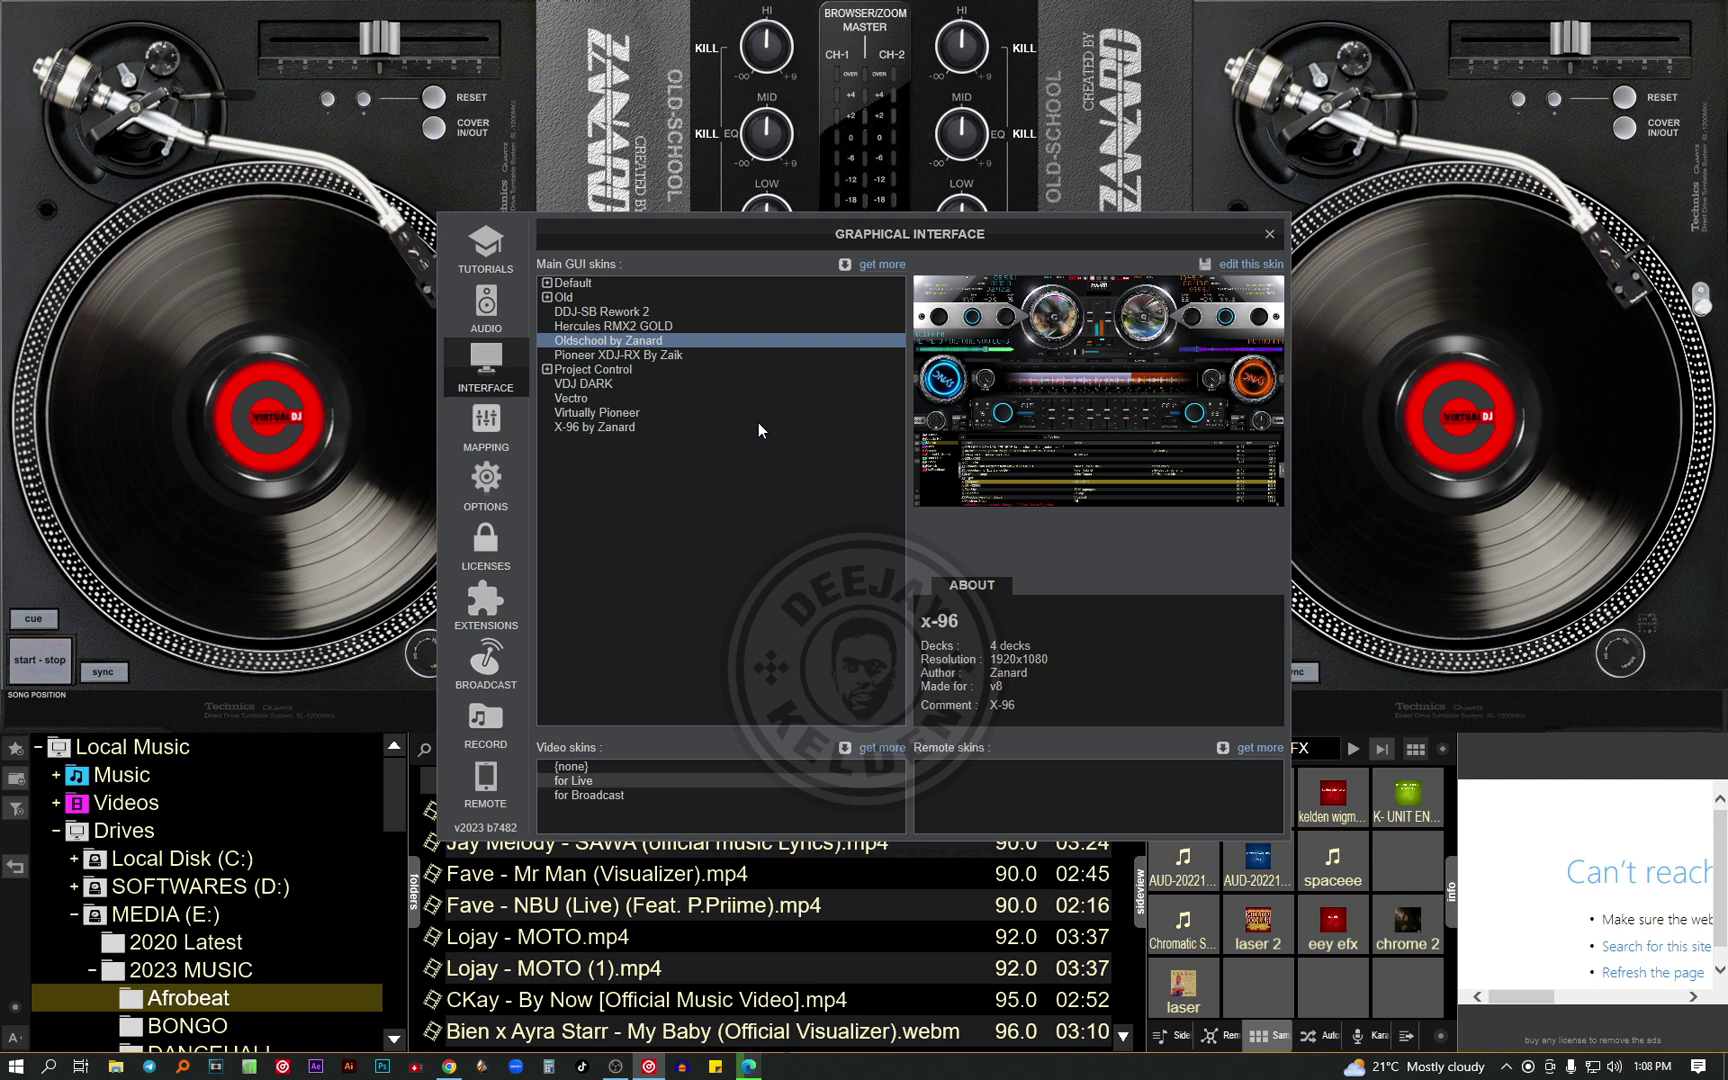
pyautogui.click(1267, 235)
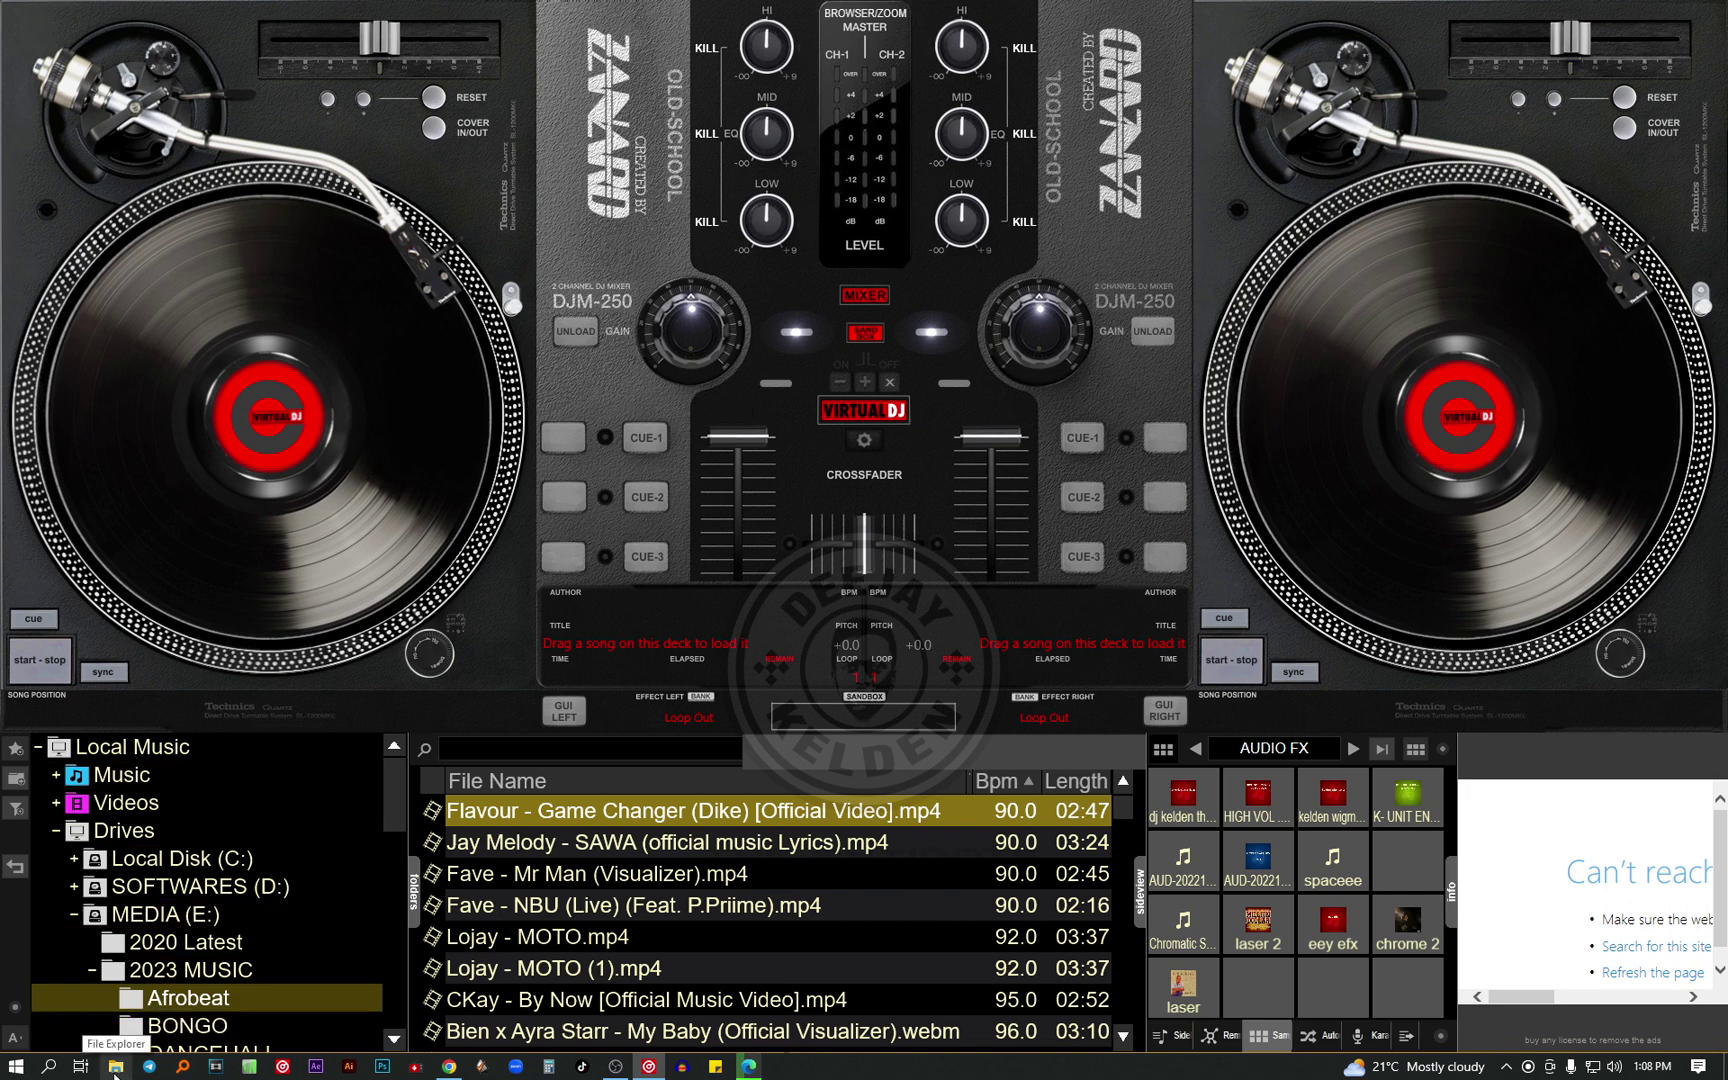
# Navigate File Explorer to Documents > VirtualDJ > Skins
pyautogui.click(115, 1068)
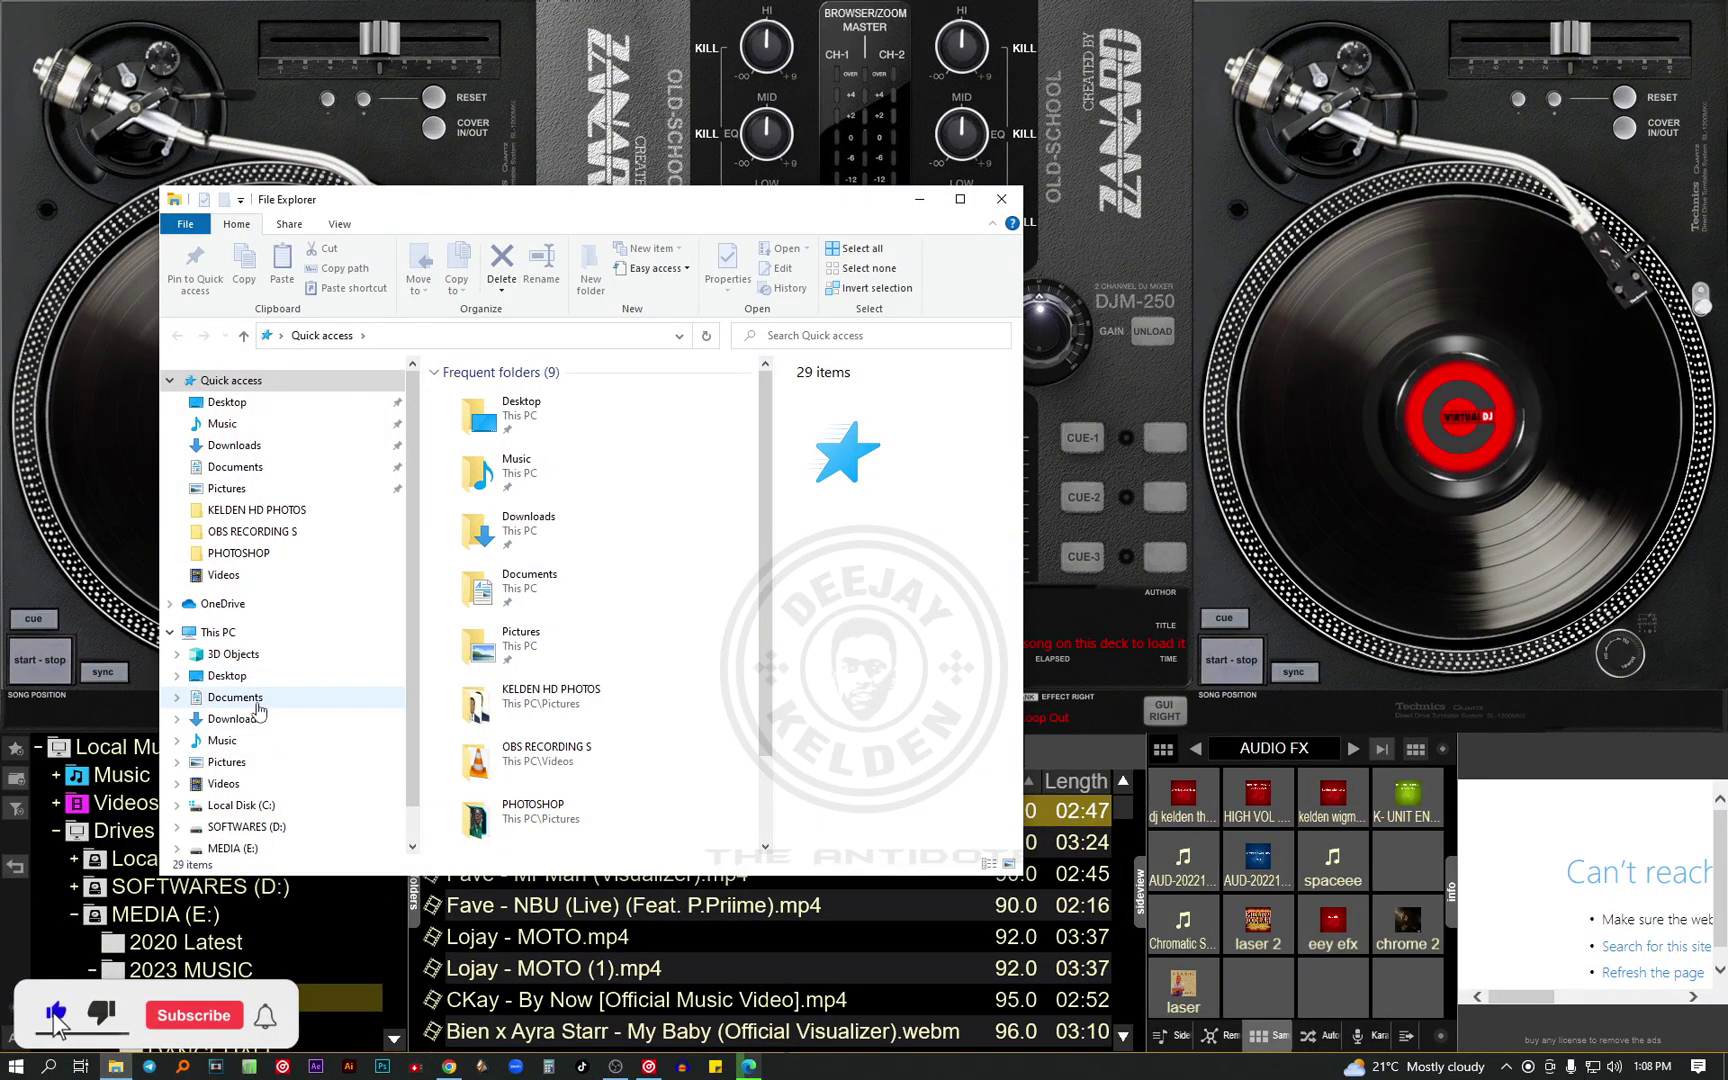
pyautogui.click(254, 703)
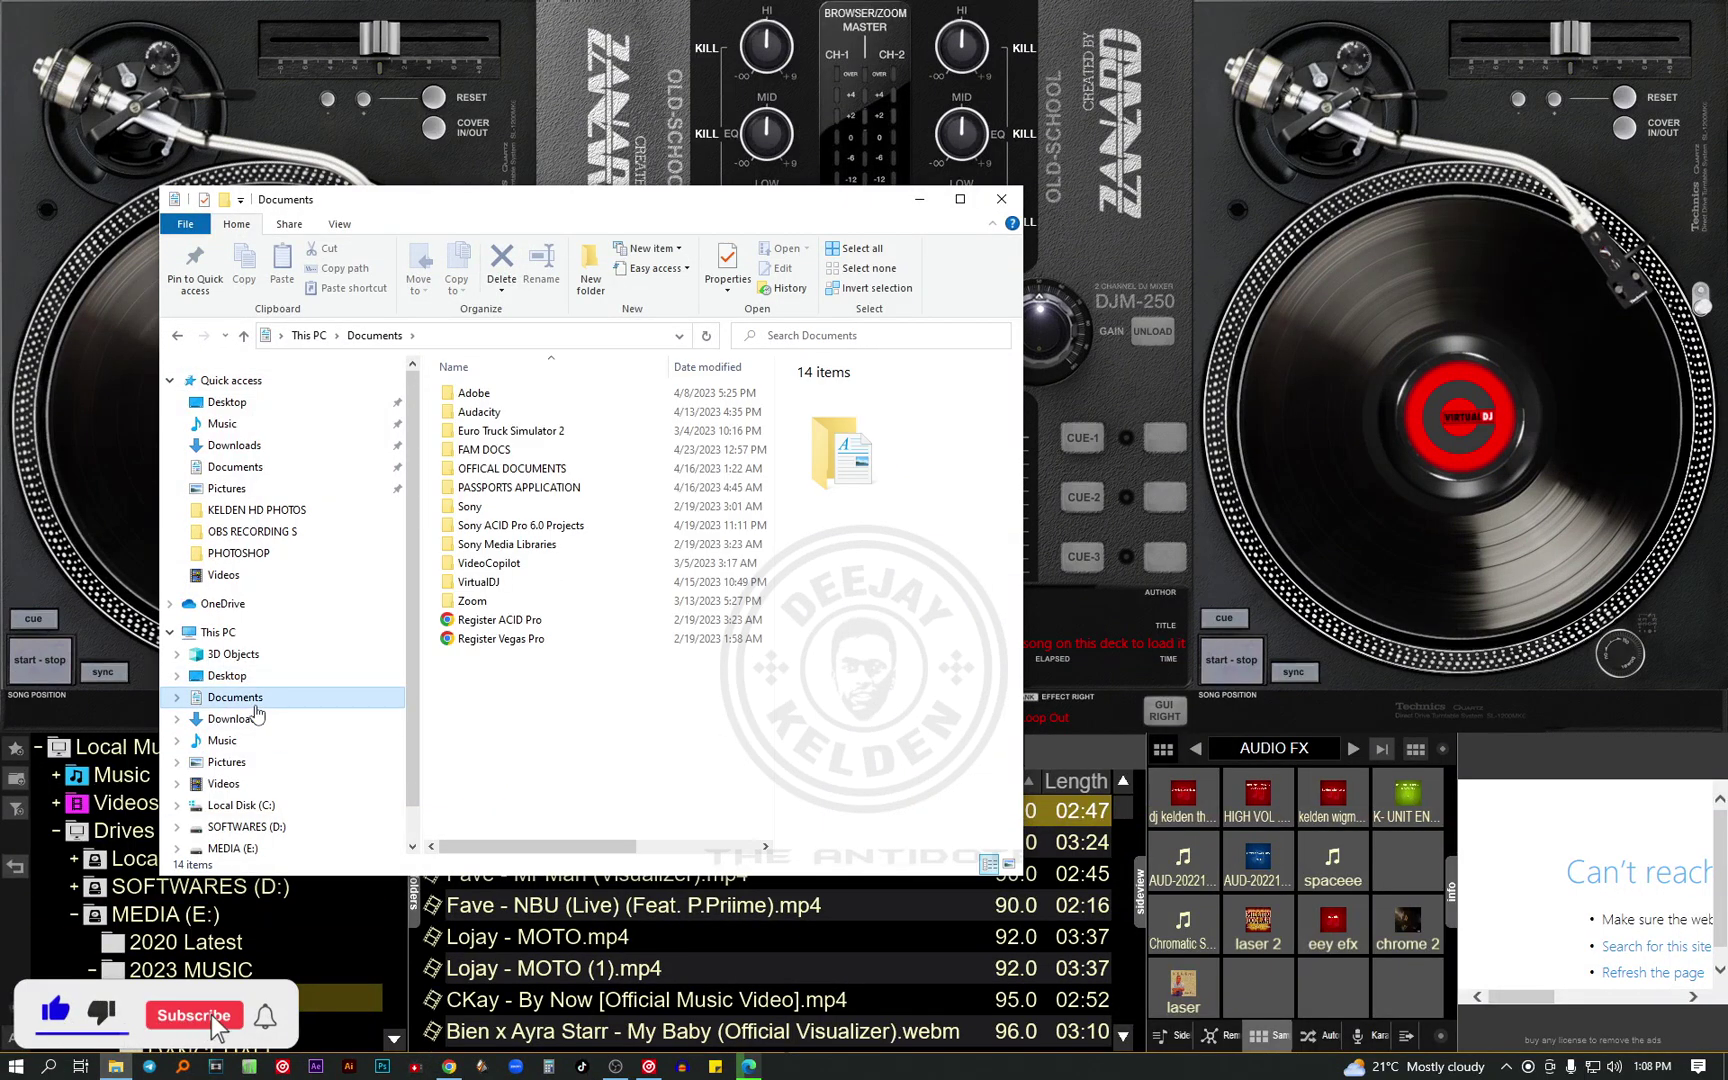
pyautogui.doubleClick(505, 584)
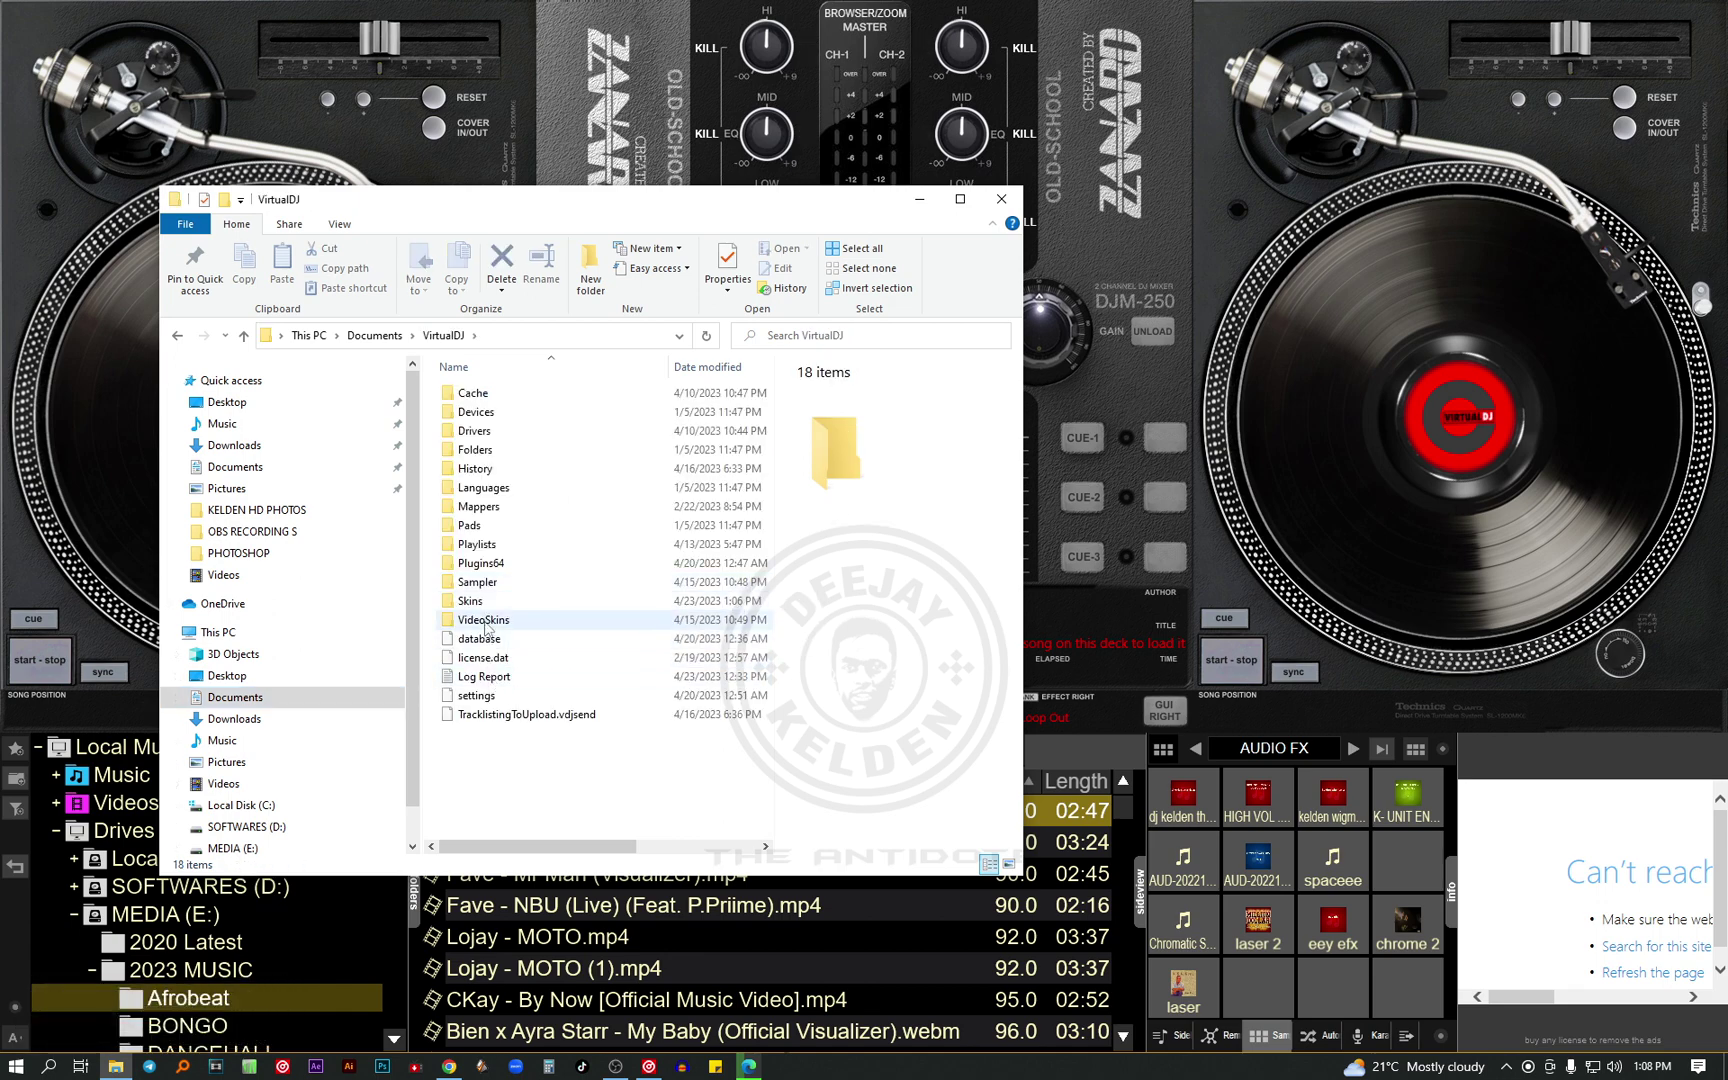
pyautogui.doubleClick(485, 601)
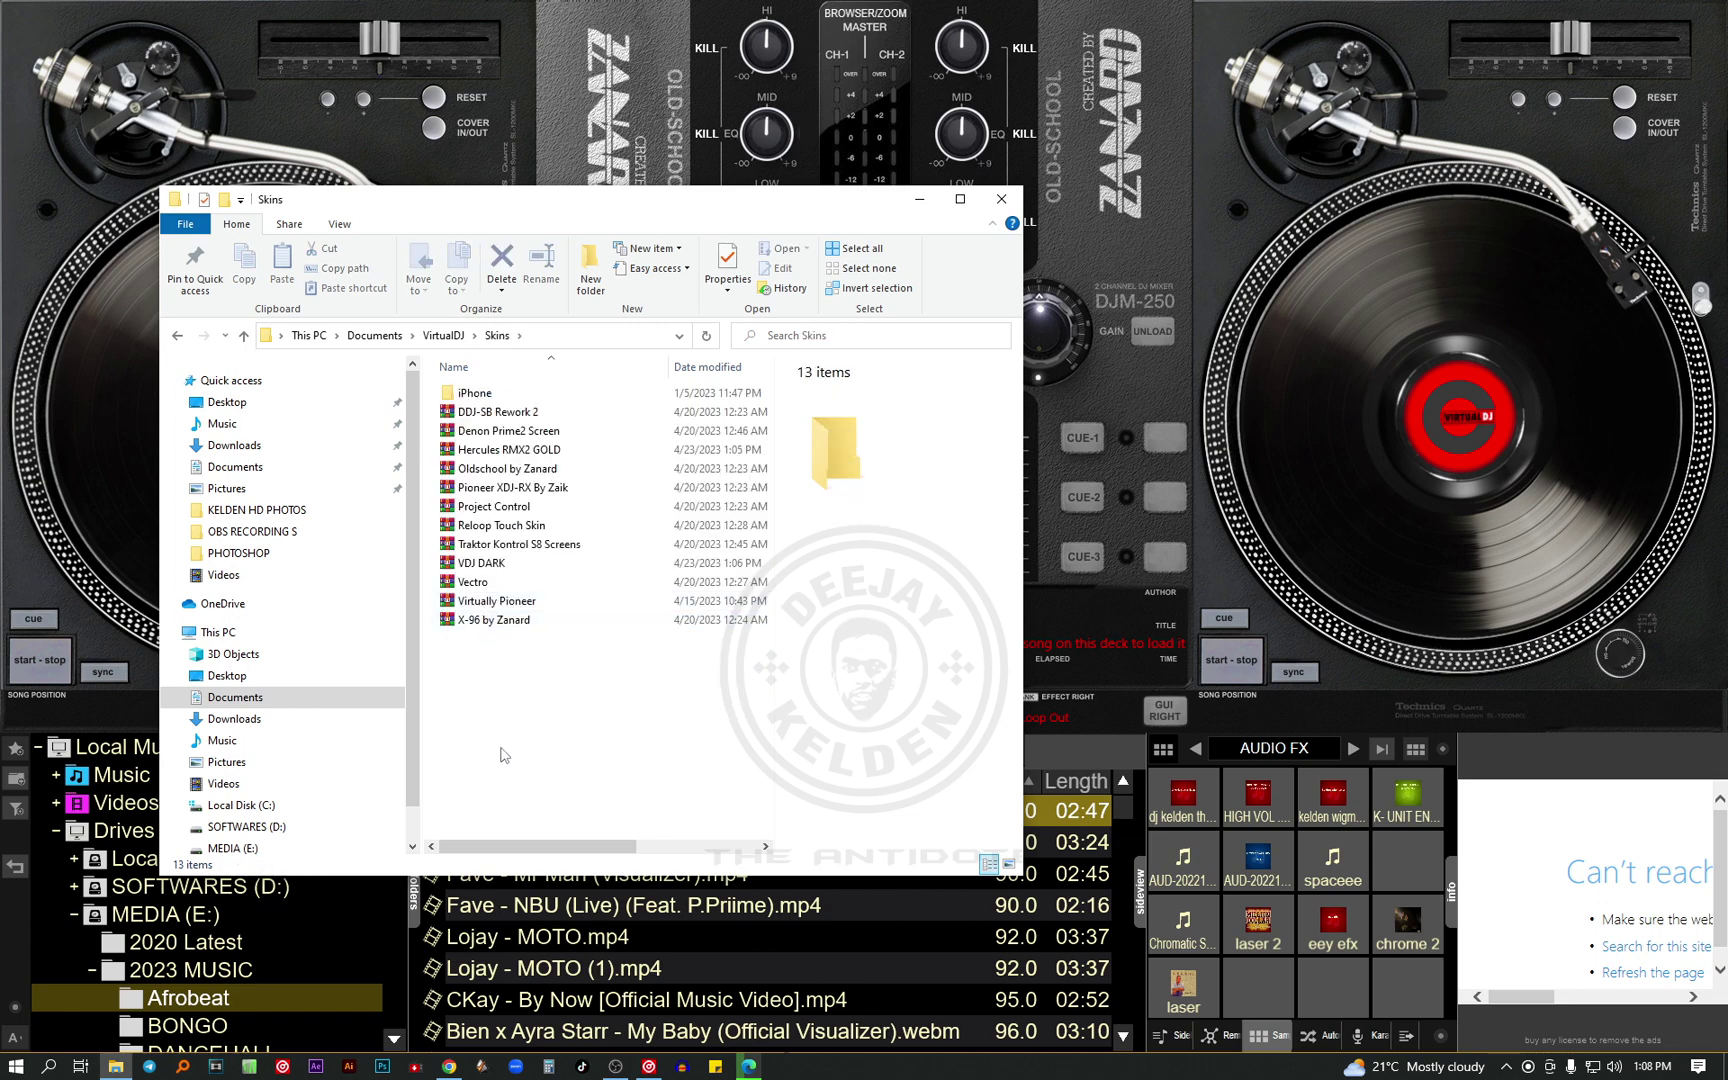
# Extract the twelve skin .zip archives in place, then return to the VirtualDJ folder
pyautogui.moveTo(535, 756); pyautogui.dragTo(622, 418)
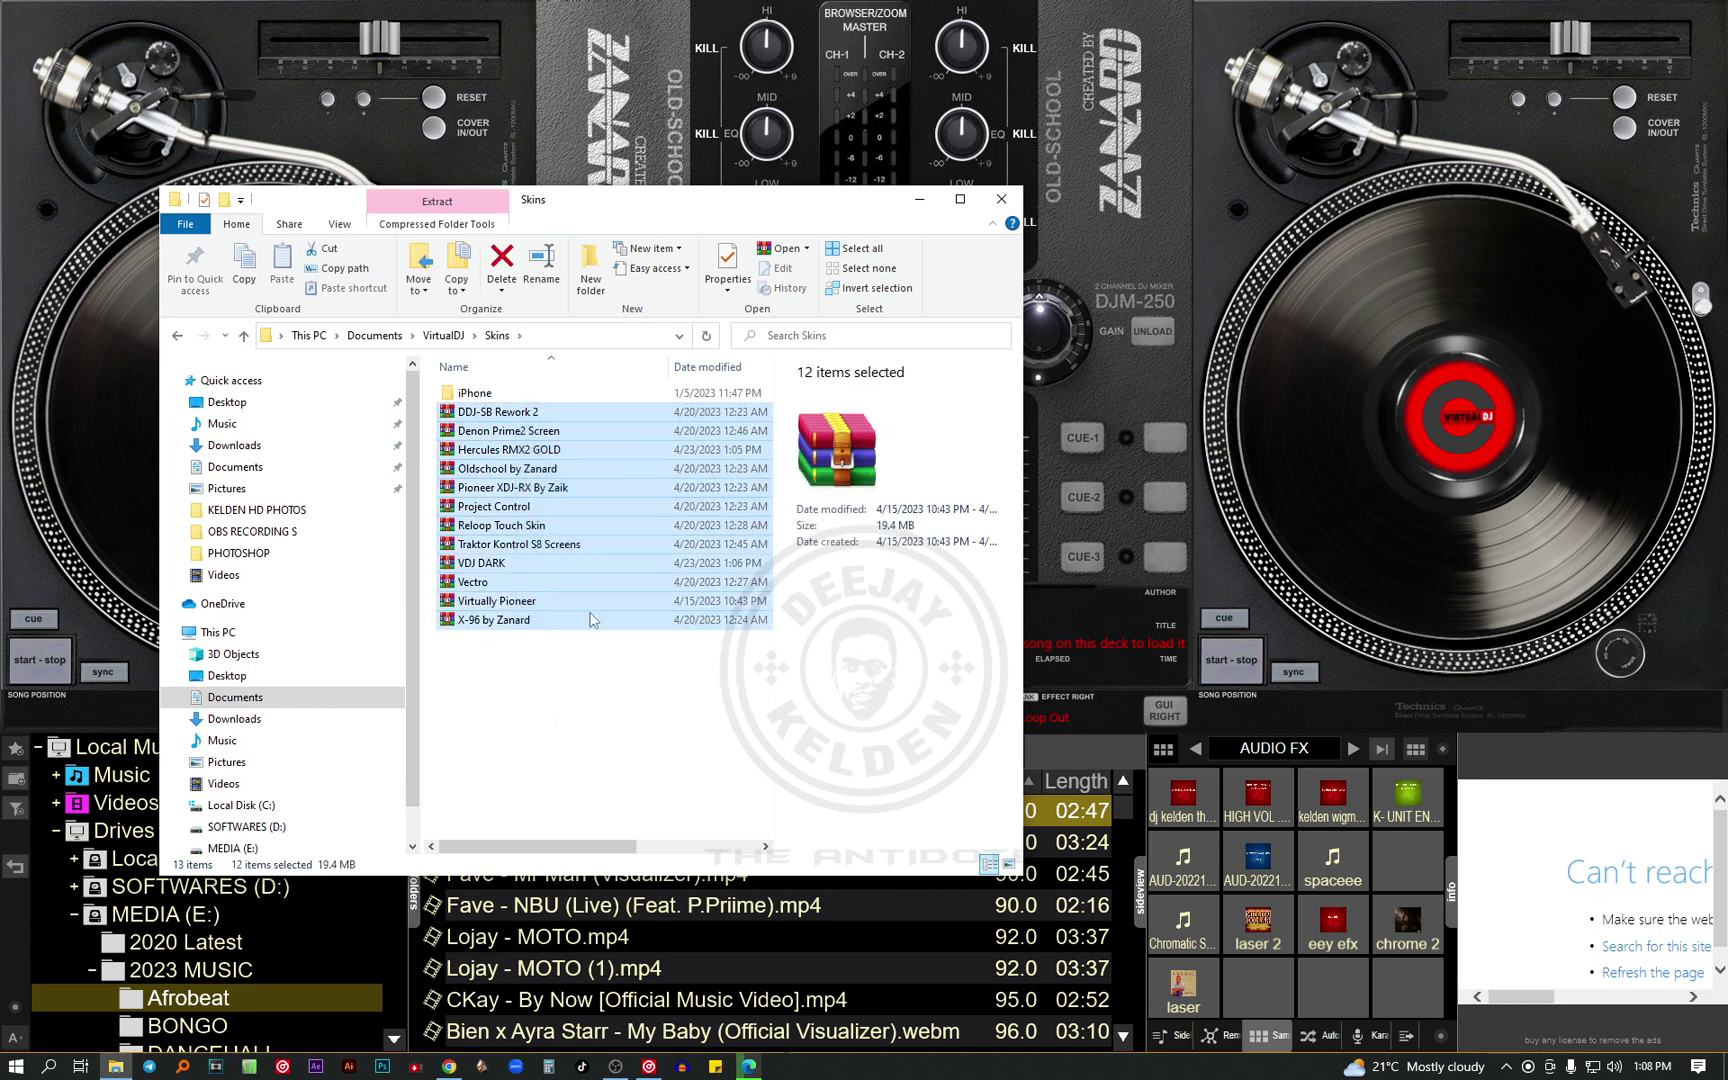
pyautogui.rightClick(584, 562)
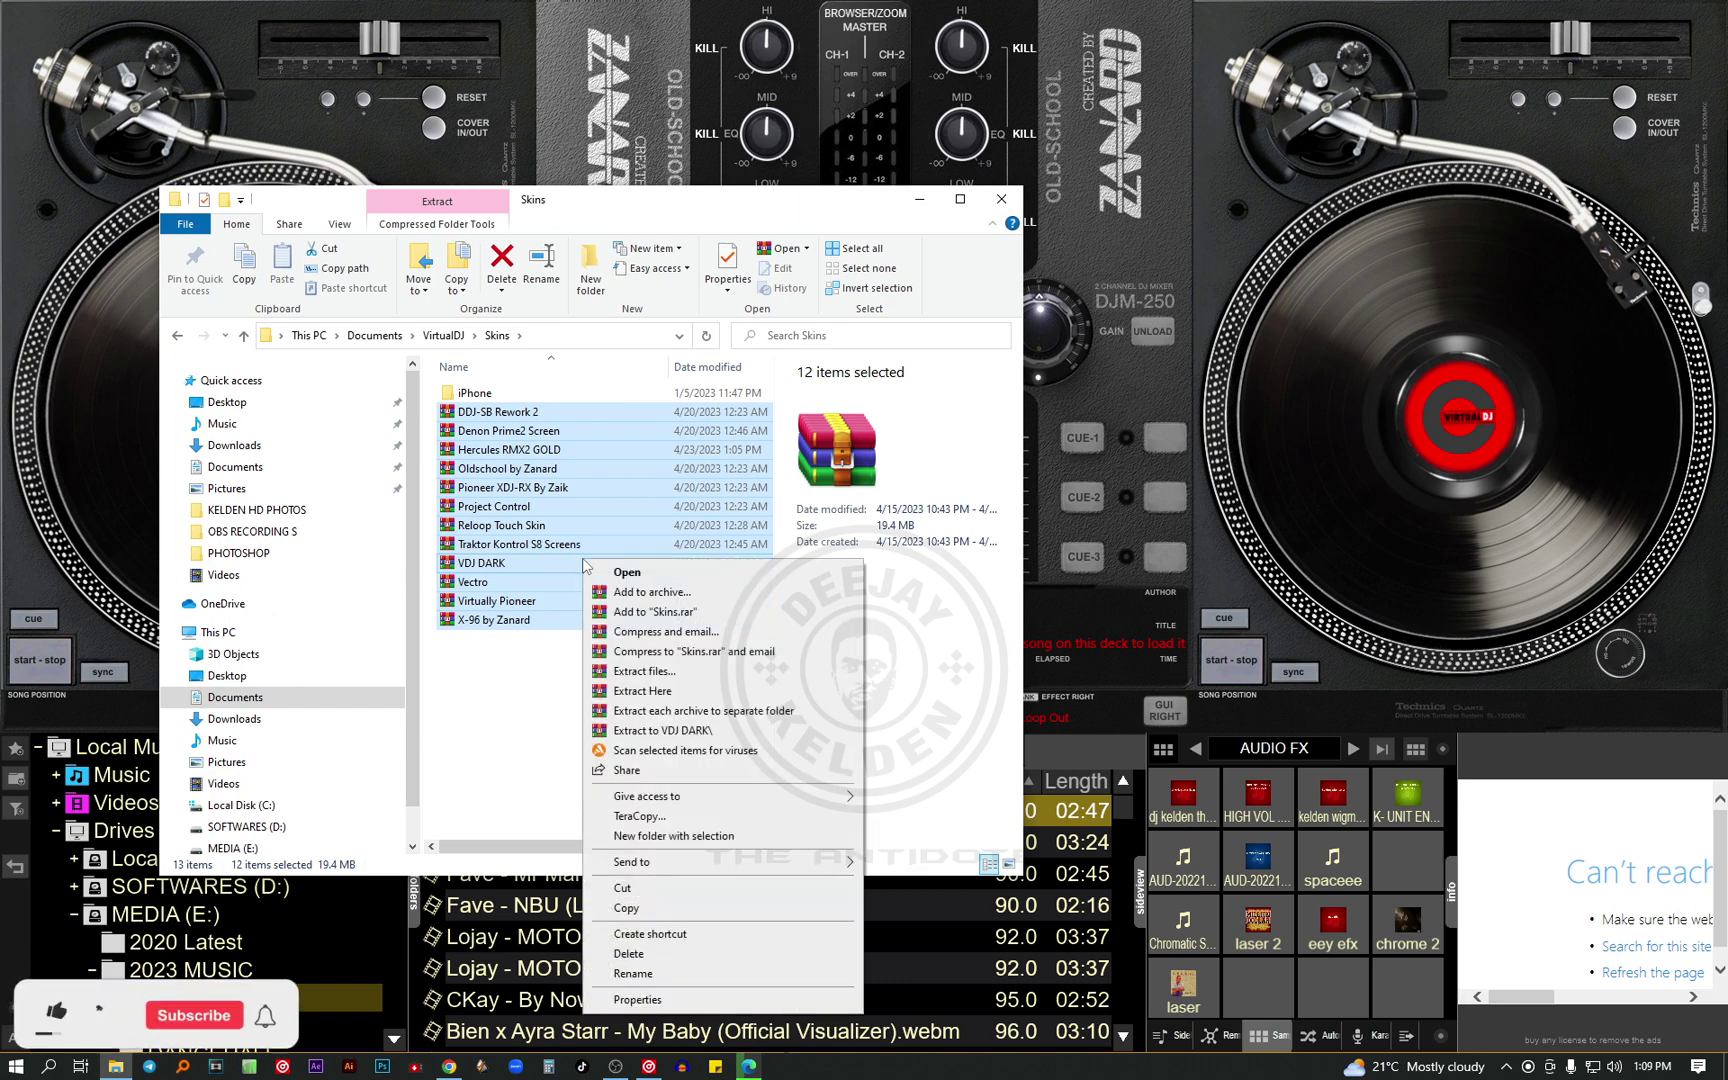
pyautogui.click(501, 710)
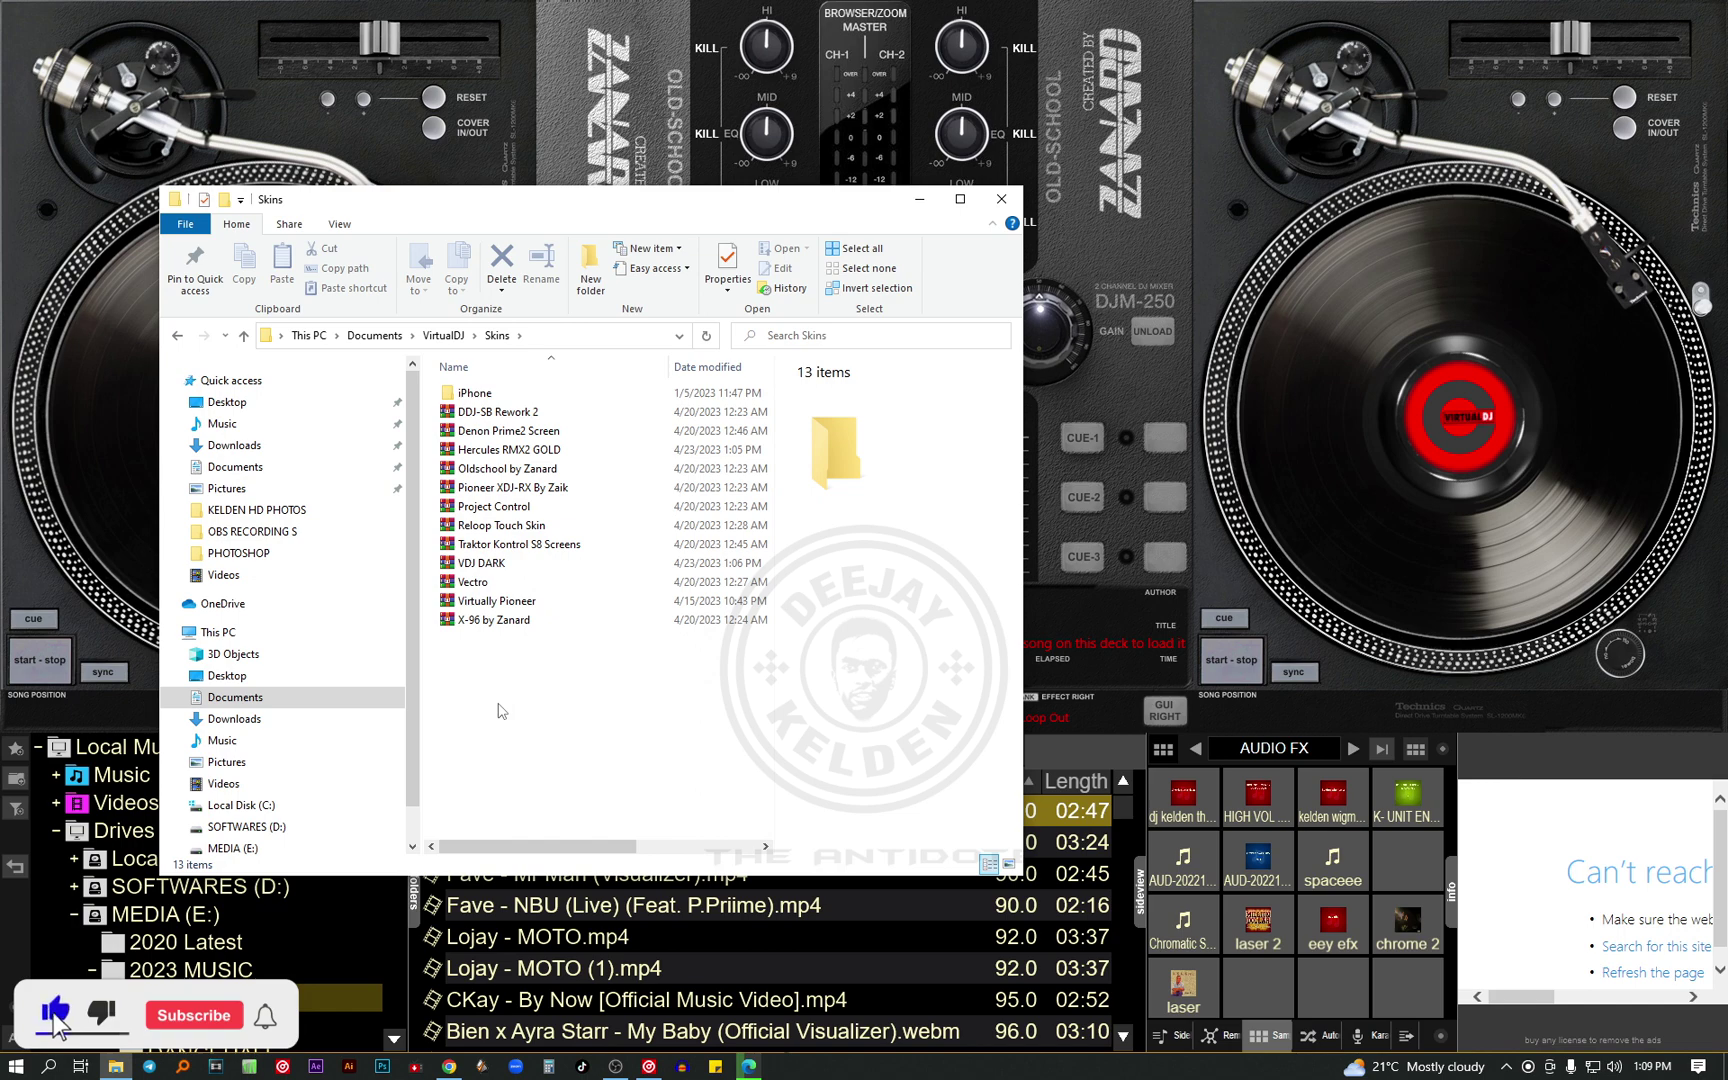
pyautogui.moveTo(536, 768); pyautogui.dragTo(662, 408)
pyautogui.rightClick(551, 517)
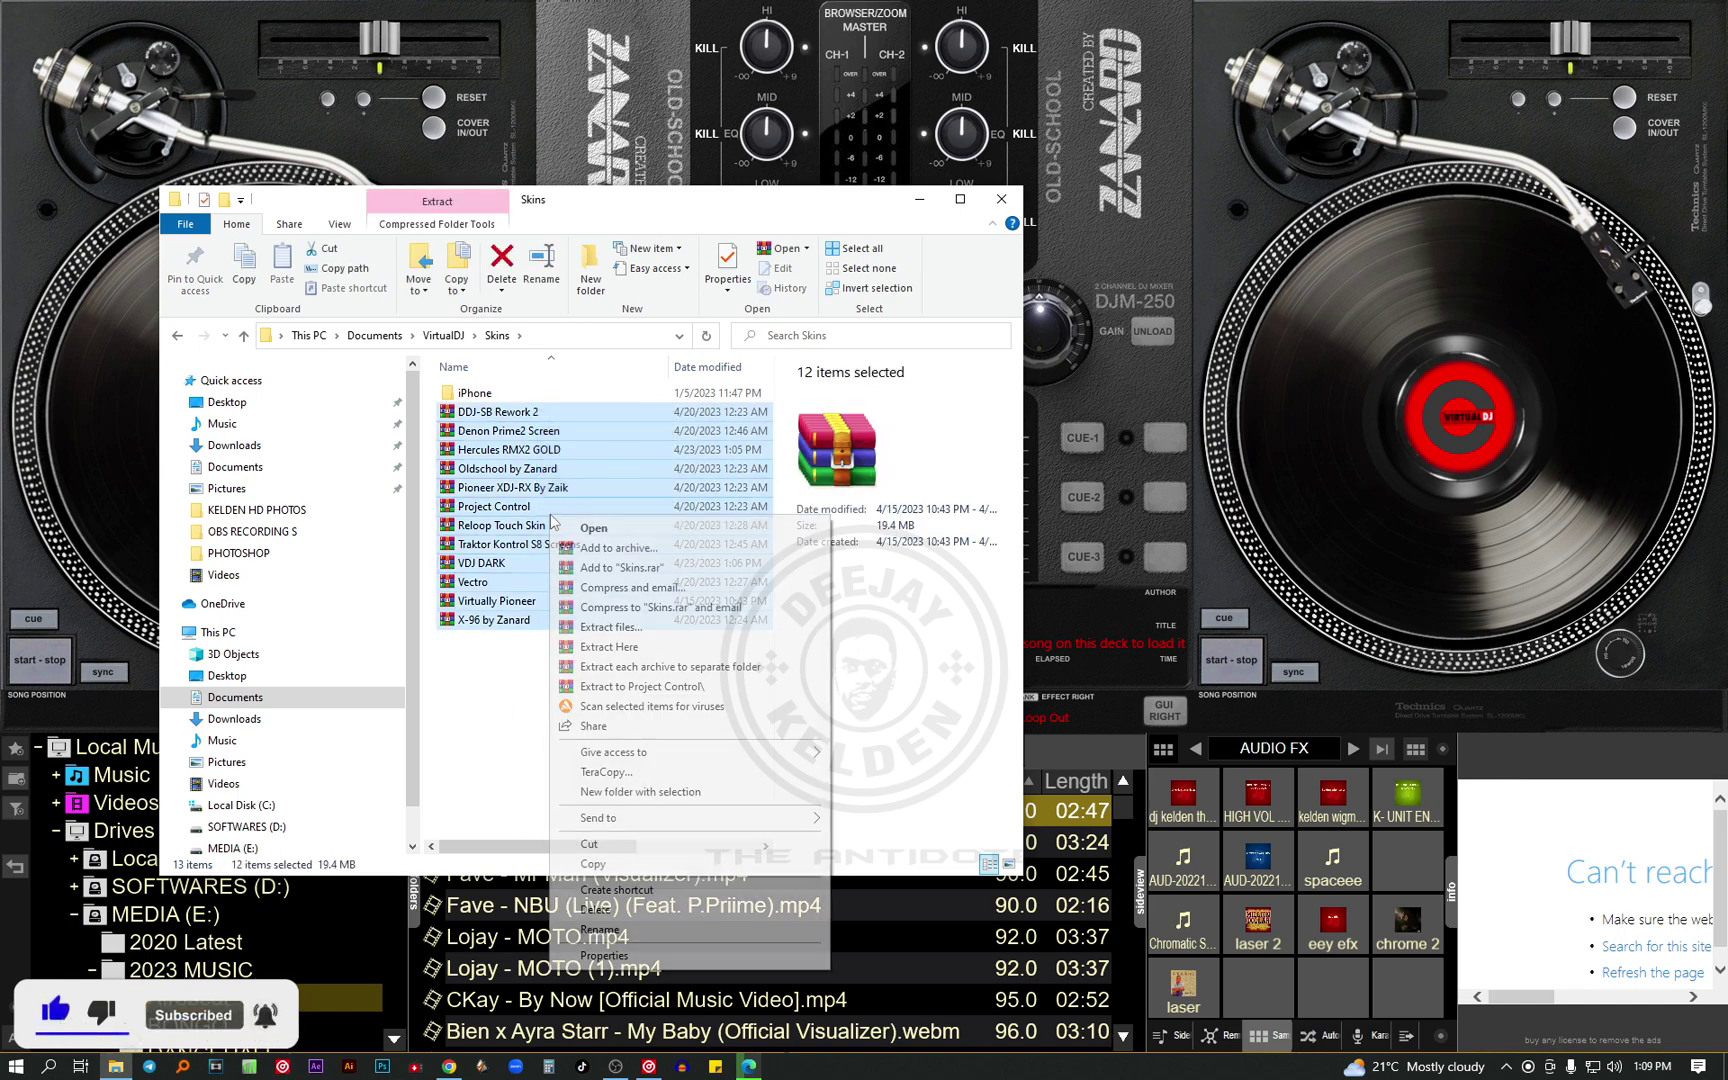
pyautogui.click(616, 647)
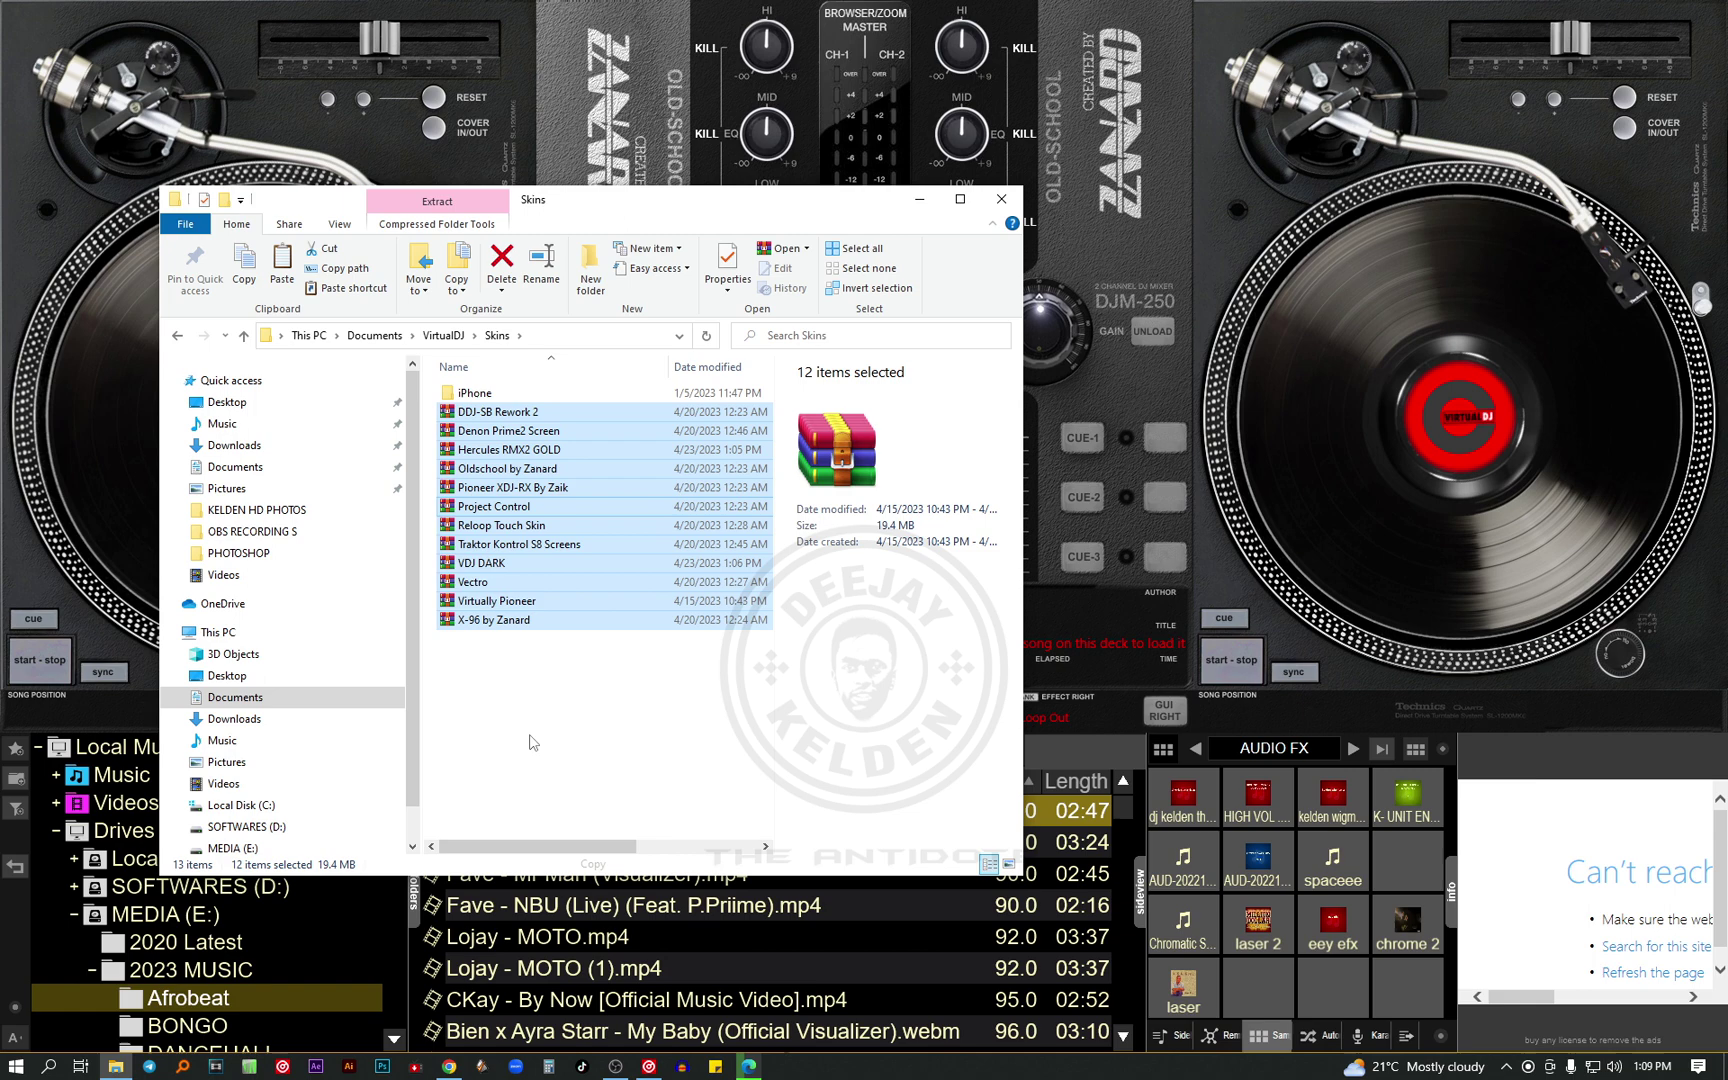
pyautogui.click(178, 337)
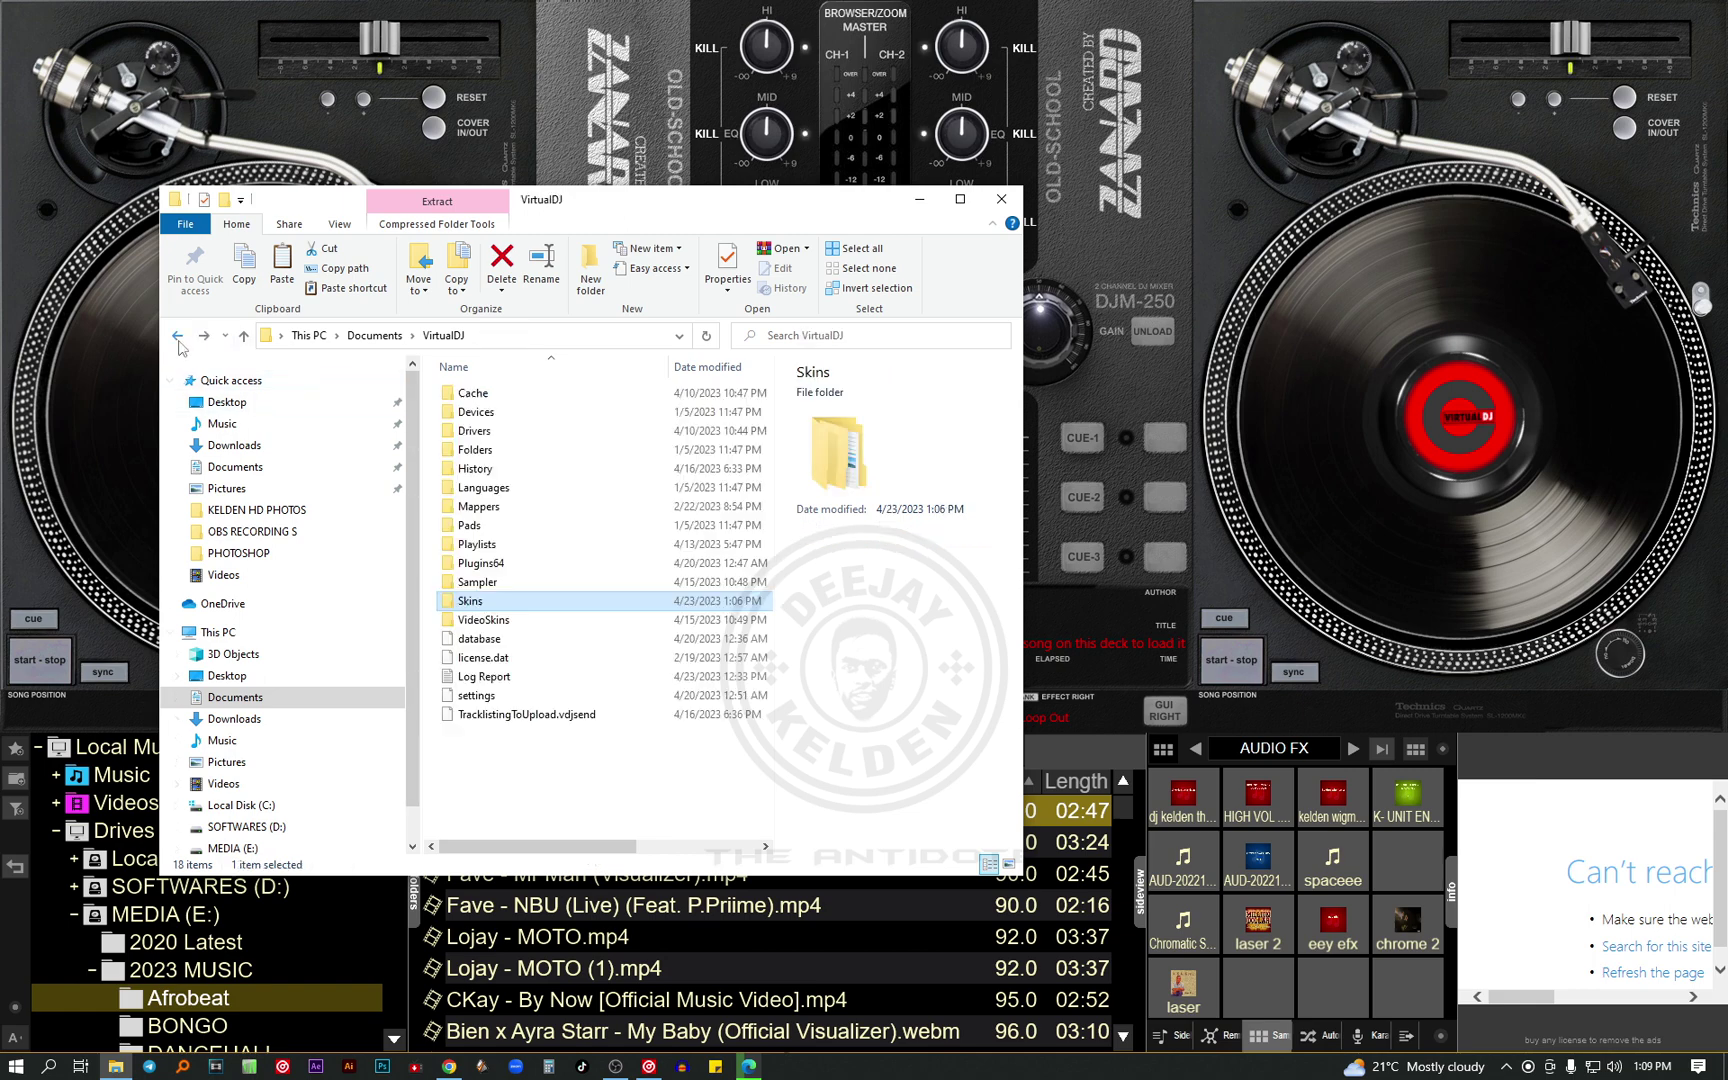
# Move up from the Skins folder to Documents, then minimise File Explorer to reveal the Oldschool skin in VirtualDJ
pyautogui.click(610, 809)
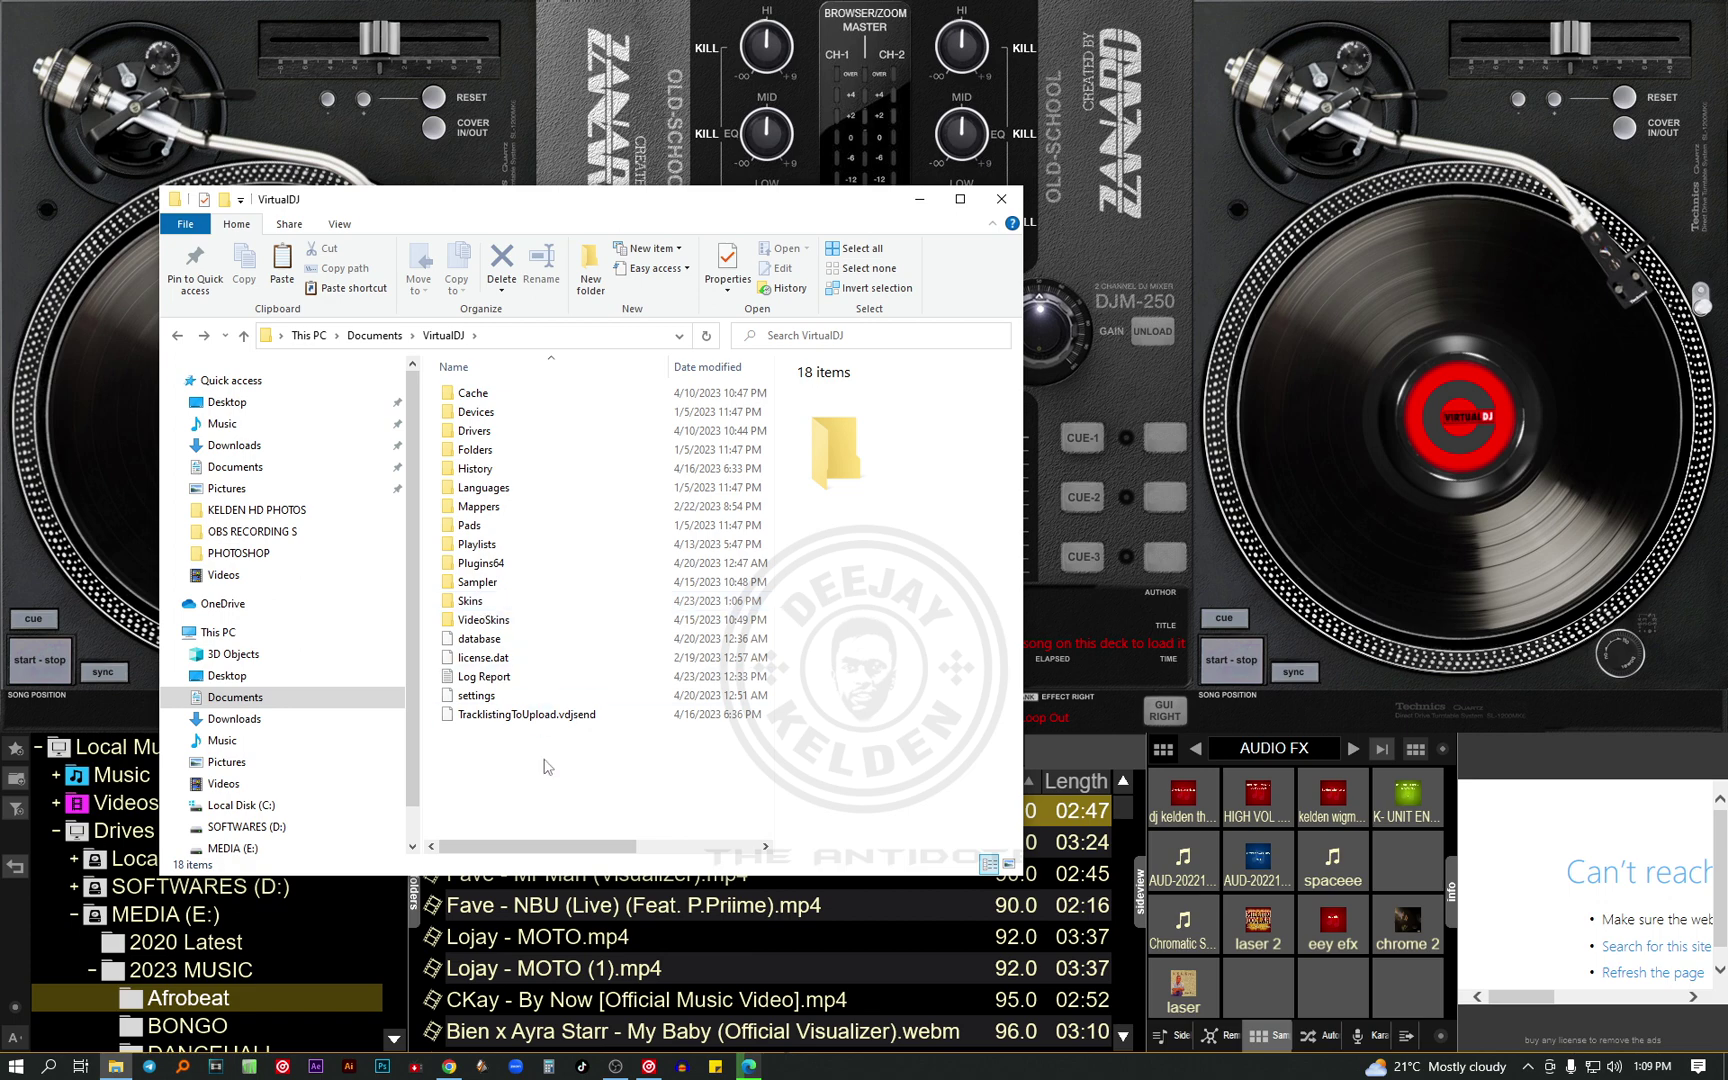
pyautogui.hotkey('alt', 'Up')
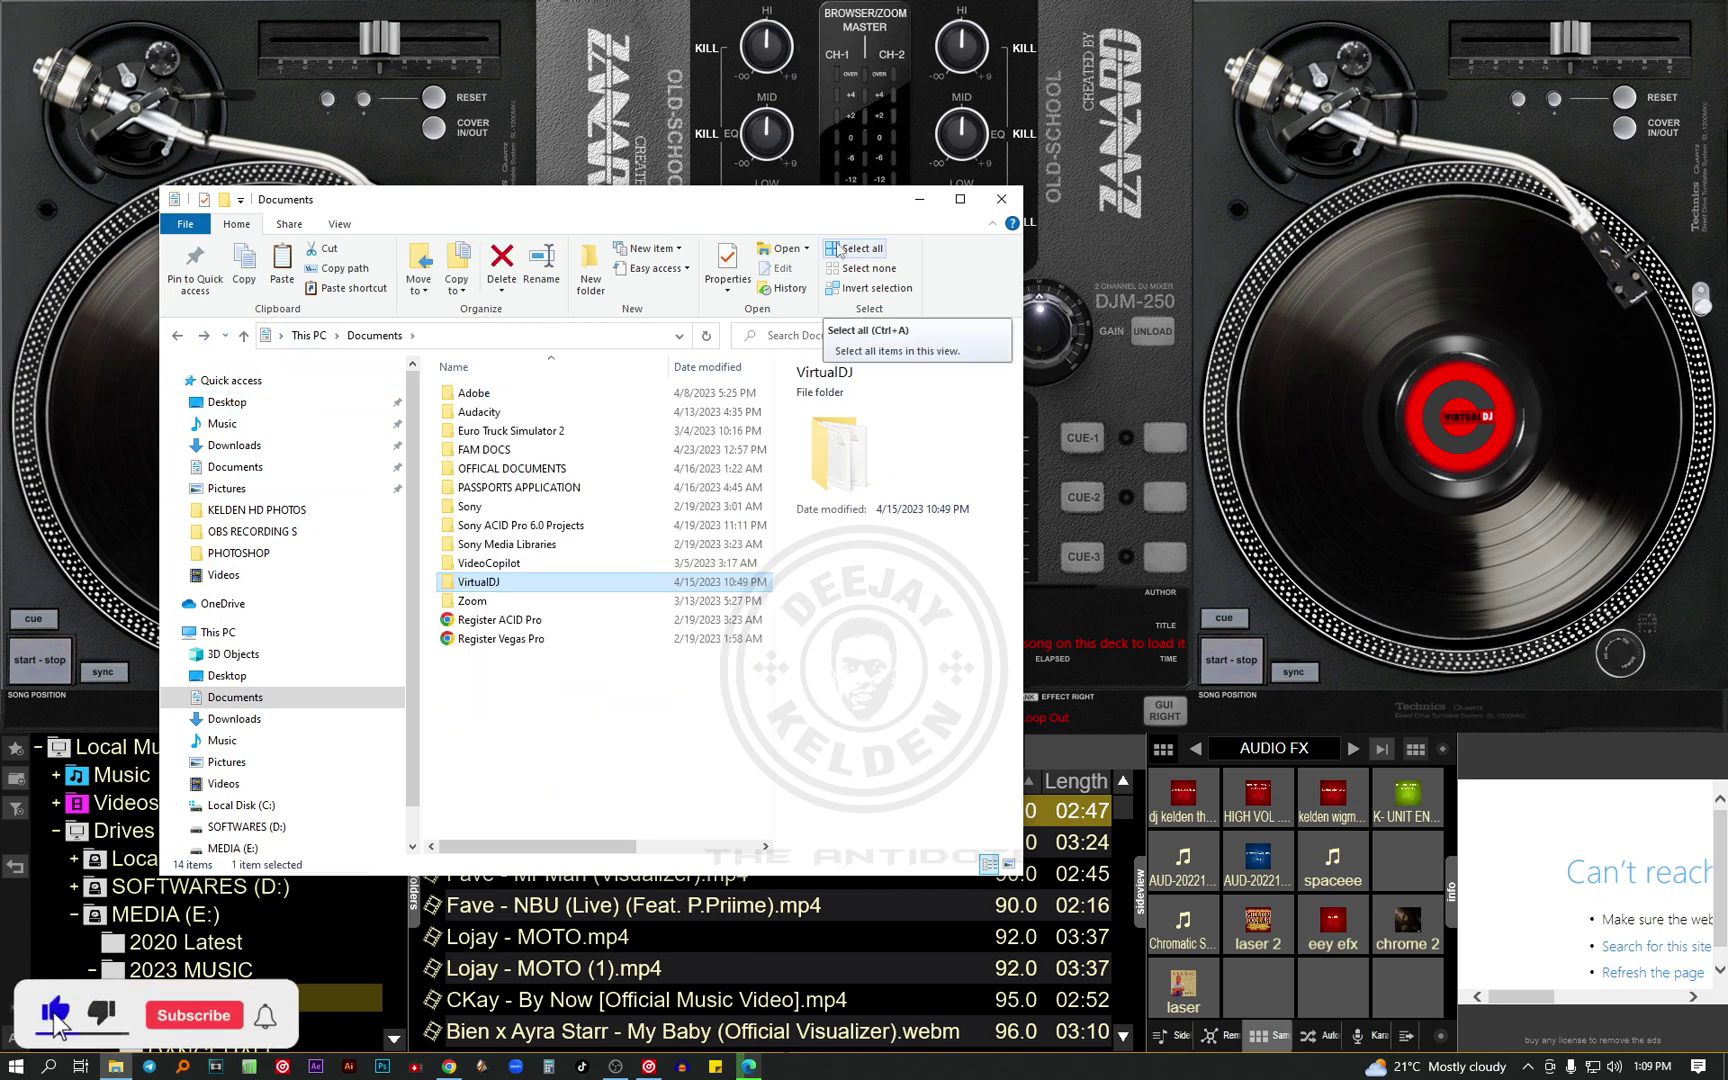
pyautogui.click(919, 199)
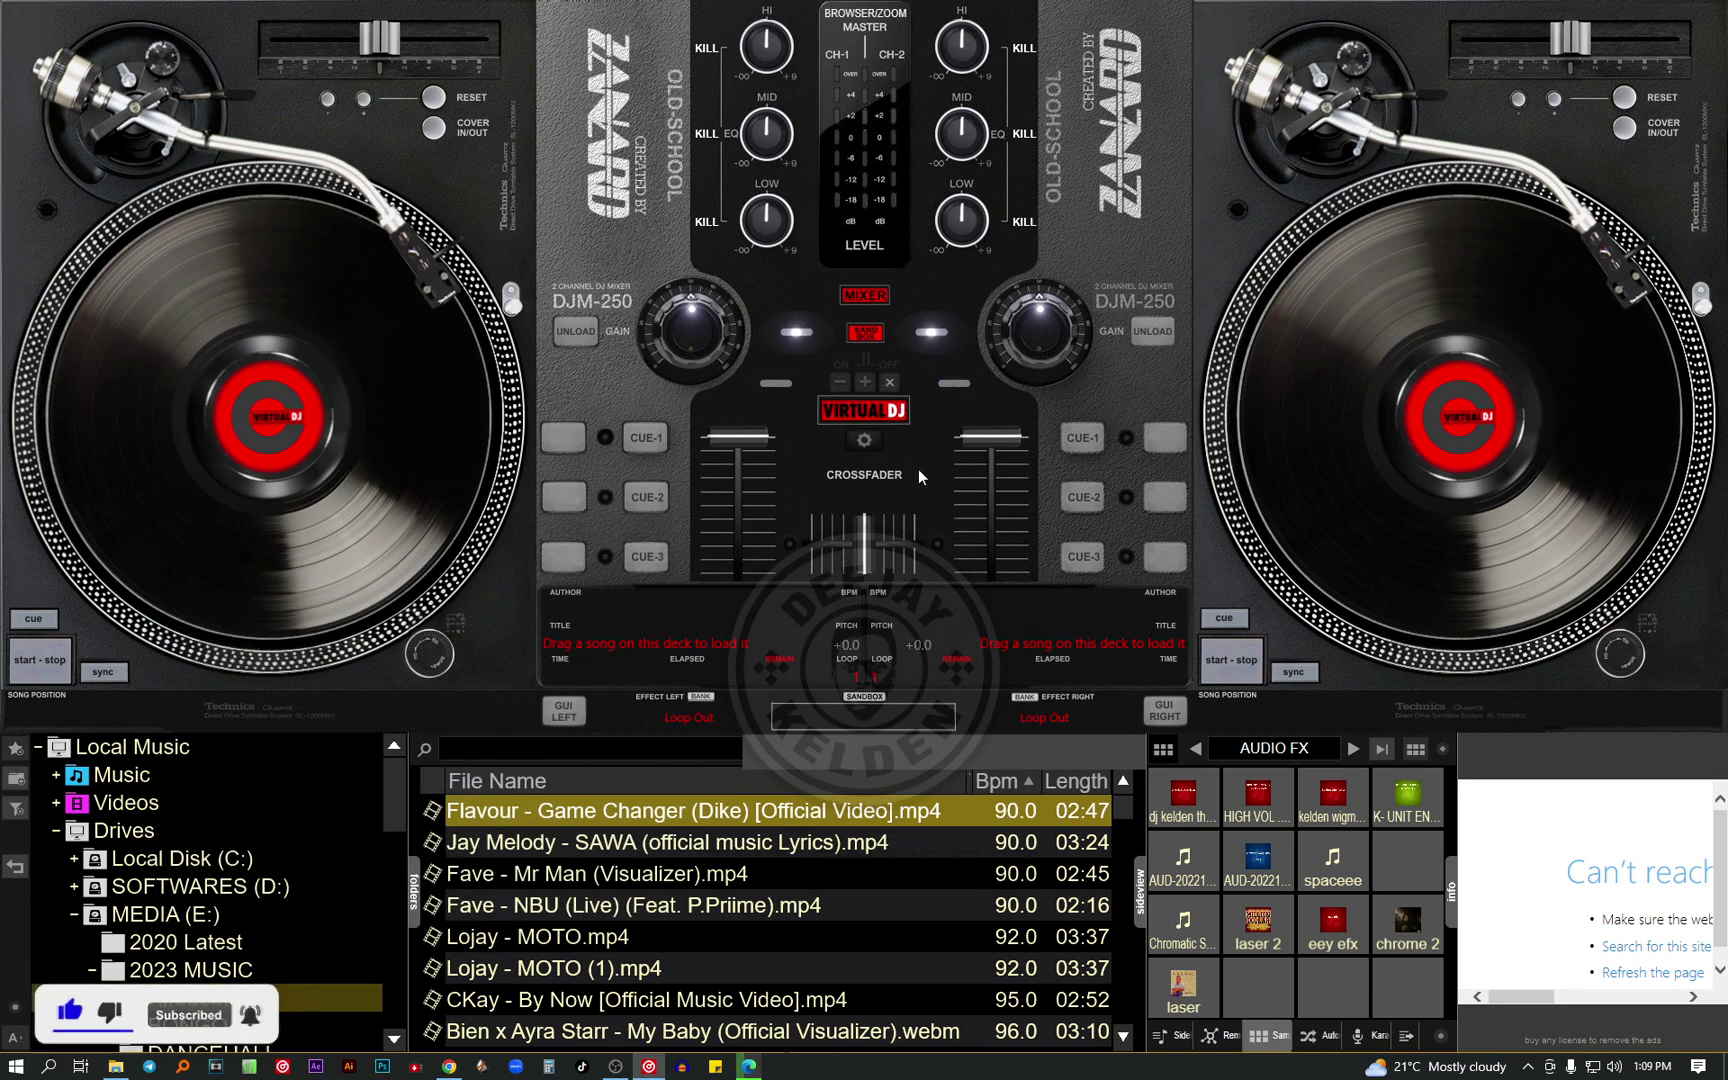